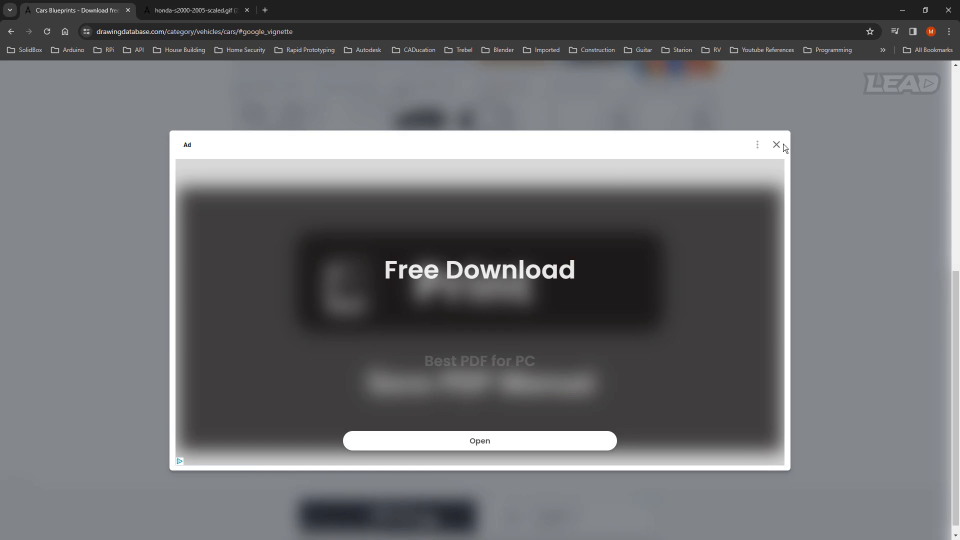
- Close the advertisement, browse the cars blueprints listing and go to its page 2
{"action": "left_click", "coordinate": [781, 146]}
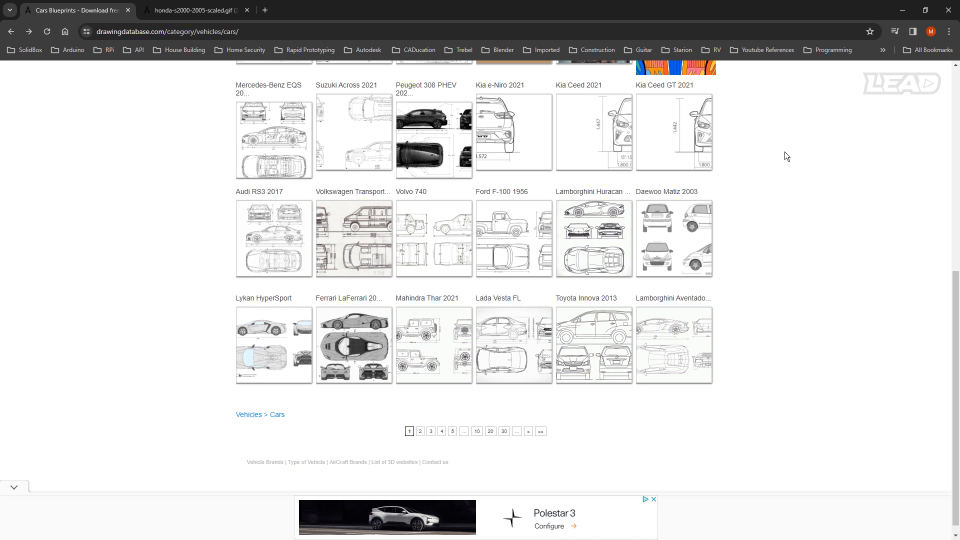
{"action": "scroll", "coordinate": [782, 194], "scroll_direction": "up", "scroll_amount": 4}
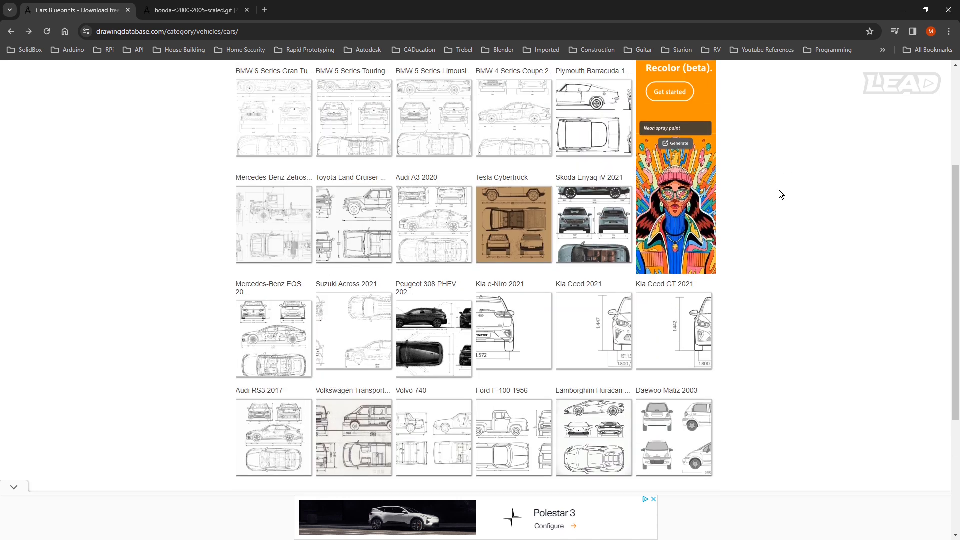
{"action": "scroll", "coordinate": [782, 193], "scroll_direction": "up", "scroll_amount": 4}
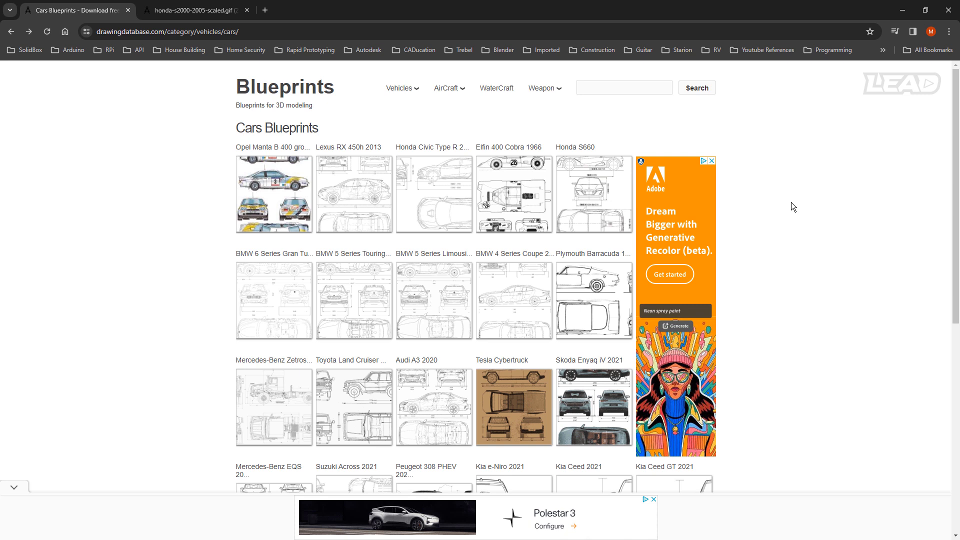
{"action": "scroll", "coordinate": [791, 202], "scroll_direction": "down", "scroll_amount": 8}
{"action": "left_click", "coordinate": [421, 422]}
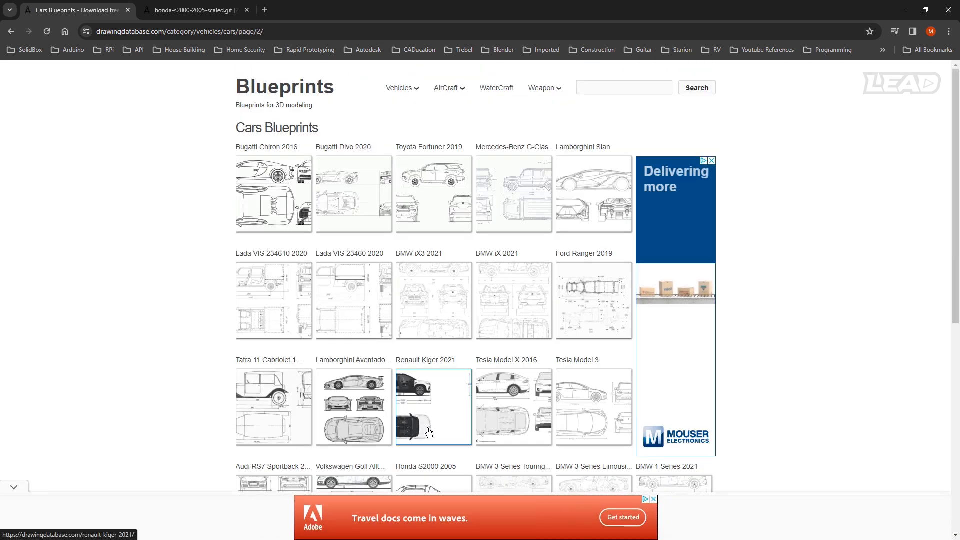
- Find the Honda S2000 2005 blueprint in the listing and open its full drawing image
{"action": "scroll", "coordinate": [177, 333], "scroll_direction": "down", "scroll_amount": 3}
{"action": "scroll", "coordinate": [176, 332], "scroll_direction": "down", "scroll_amount": 3}
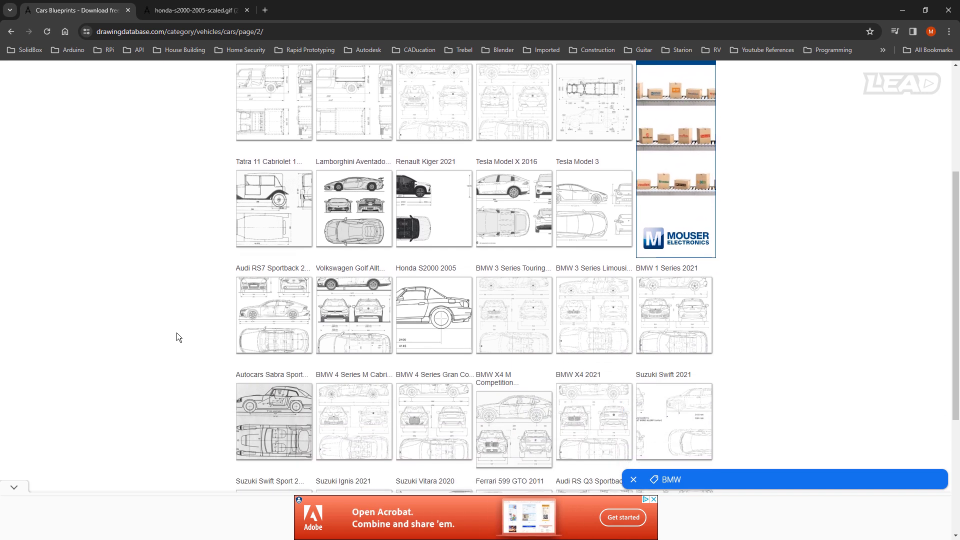
{"action": "left_click", "coordinate": [433, 304]}
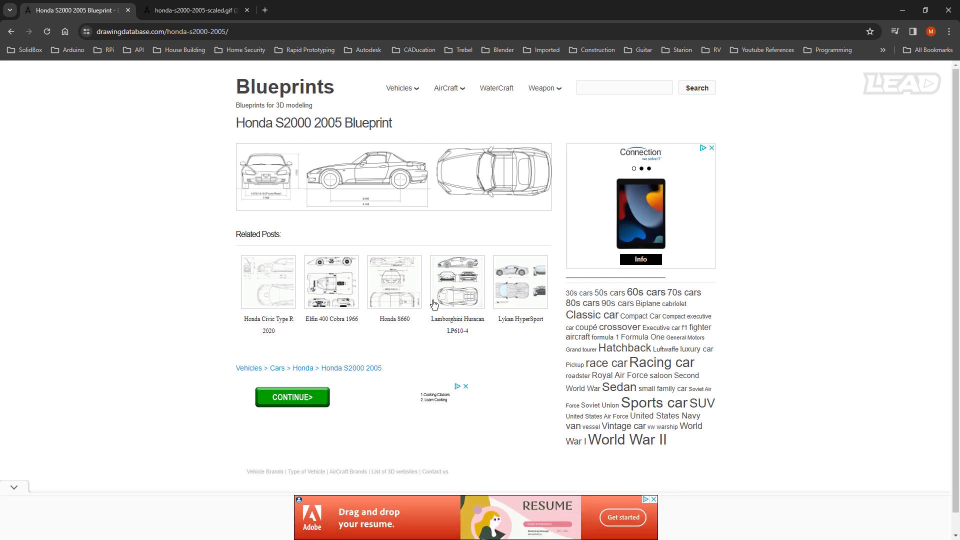
{"action": "left_click", "coordinate": [339, 180]}
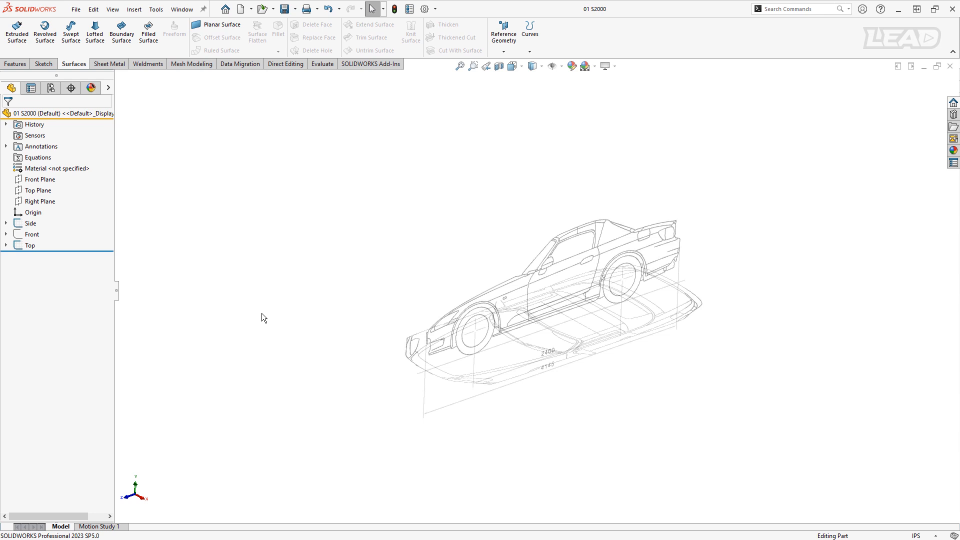
- Switch to SOLIDWORKS and examine how the side and top blueprint pictures are aligned in the 01 S2000 part
{"action": "middle_click_drag", "start_coordinate": [632, 351], "coordinate": [602, 316]}
{"action": "scroll", "coordinate": [595, 280], "scroll_direction": "down", "scroll_amount": 2}
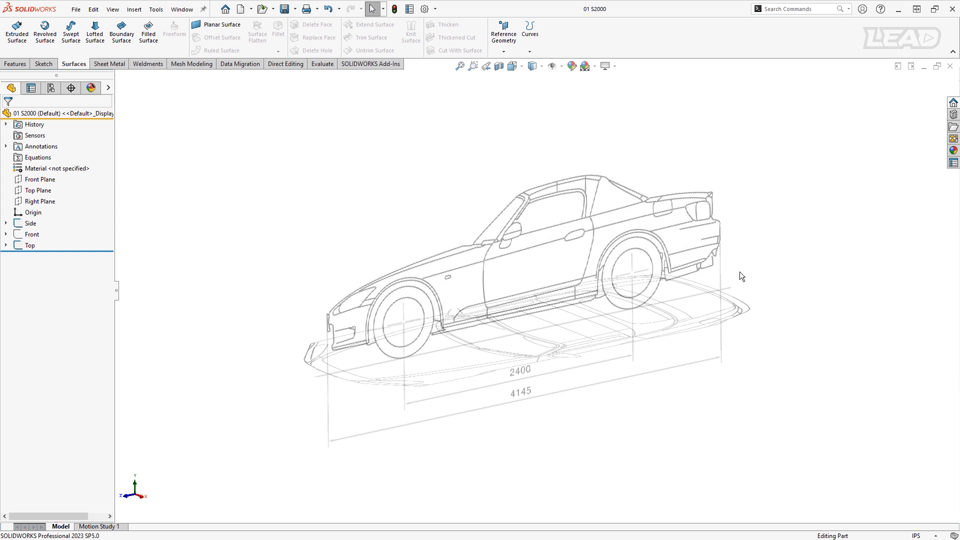
{"action": "middle_click_drag", "start_coordinate": [541, 382], "coordinate": [493, 354]}
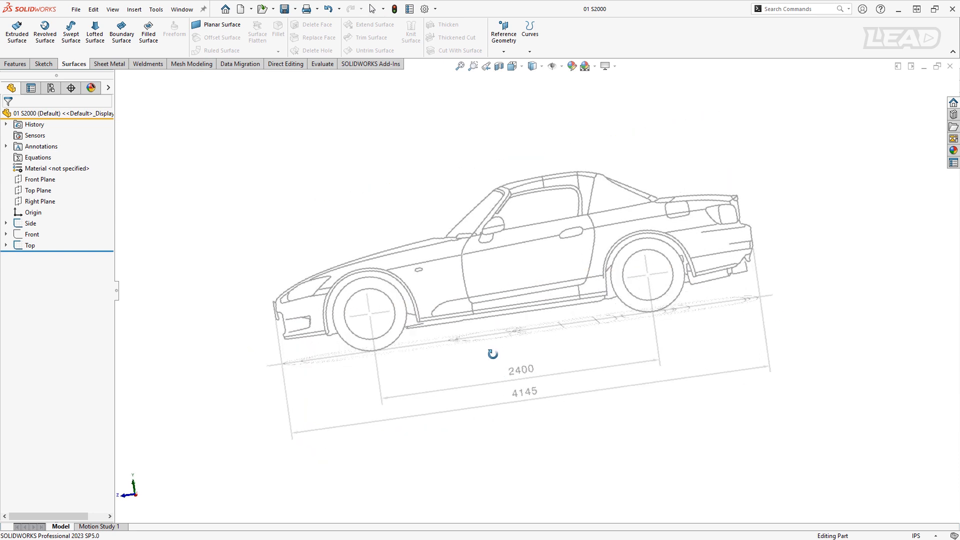
{"action": "middle_click_drag", "start_coordinate": [289, 403], "coordinate": [341, 403]}
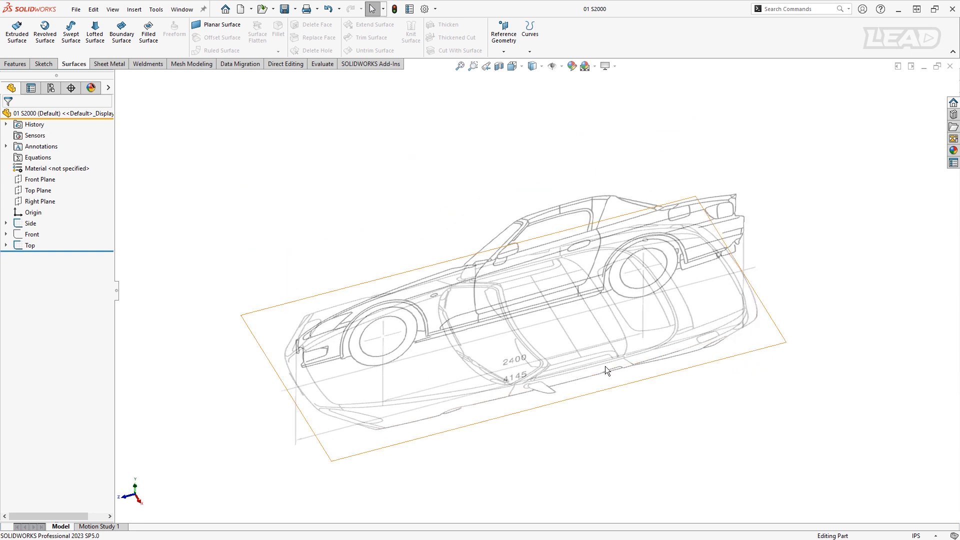
{"action": "mouse_move", "coordinate": [605, 366]}
{"action": "middle_mouse_down"}
{"action": "mouse_move", "coordinate": [593, 384]}
{"action": "mouse_move", "coordinate": [623, 364]}
{"action": "middle_mouse_up"}
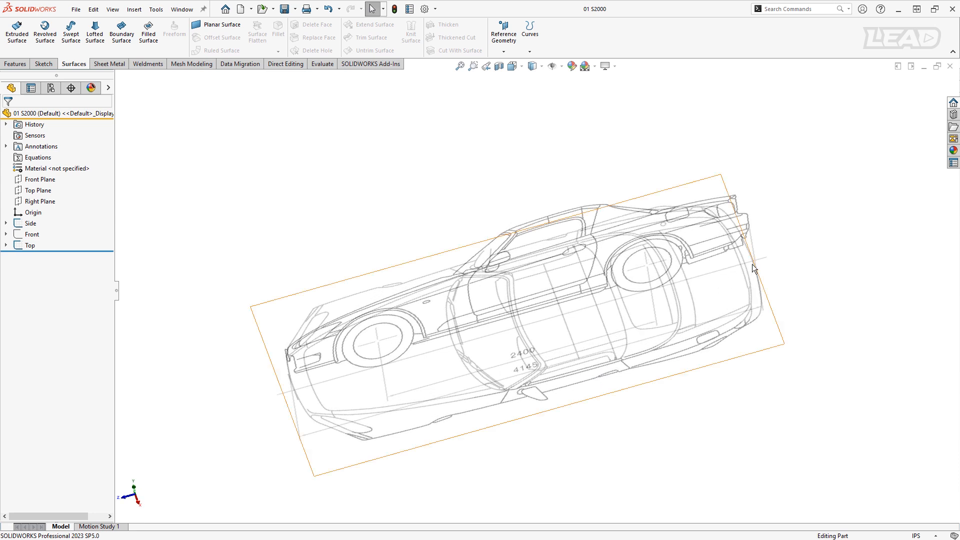
{"action": "middle_click_drag", "start_coordinate": [754, 261], "coordinate": [776, 214]}
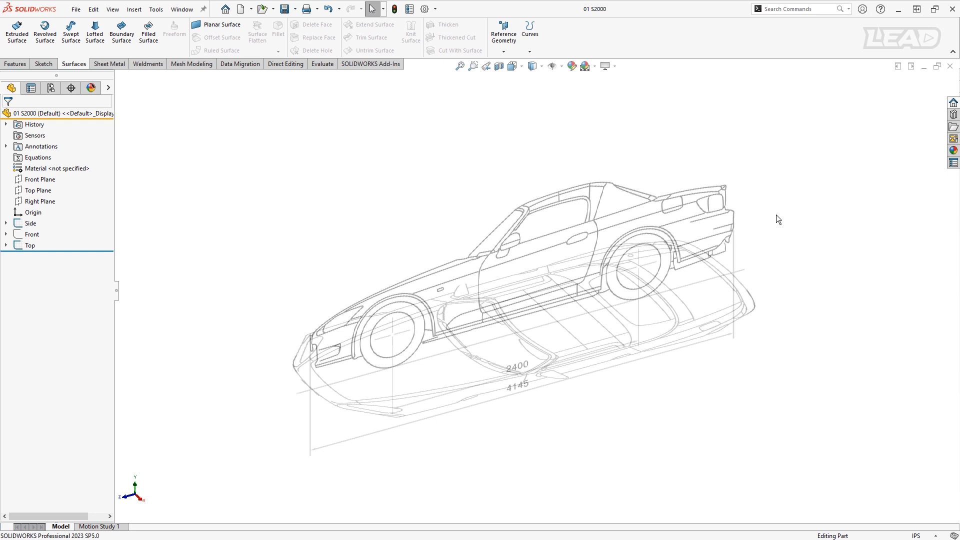
- In the system color options, set the Construction Geometry color to magenta (Red 255, Green 0, Blue 255)
{"action": "left_click", "coordinate": [425, 9]}
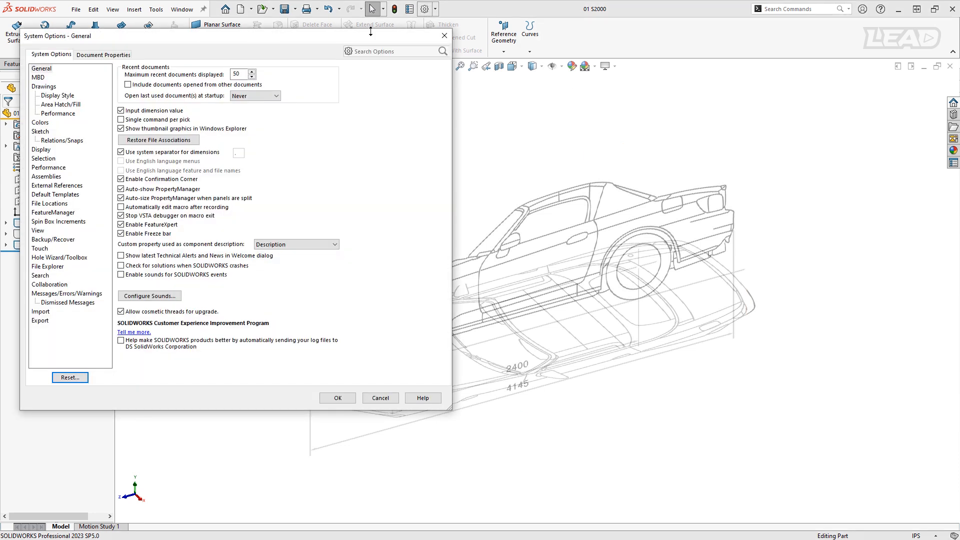
{"action": "left_click", "coordinate": [41, 123]}
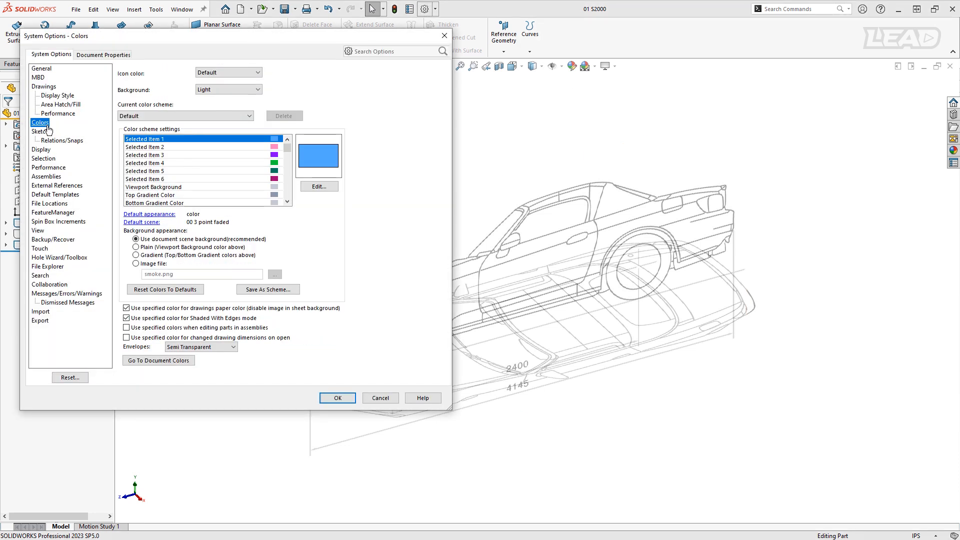
{"action": "left_click_drag", "start_coordinate": [287, 149], "coordinate": [288, 171]}
{"action": "left_click", "coordinate": [209, 178]}
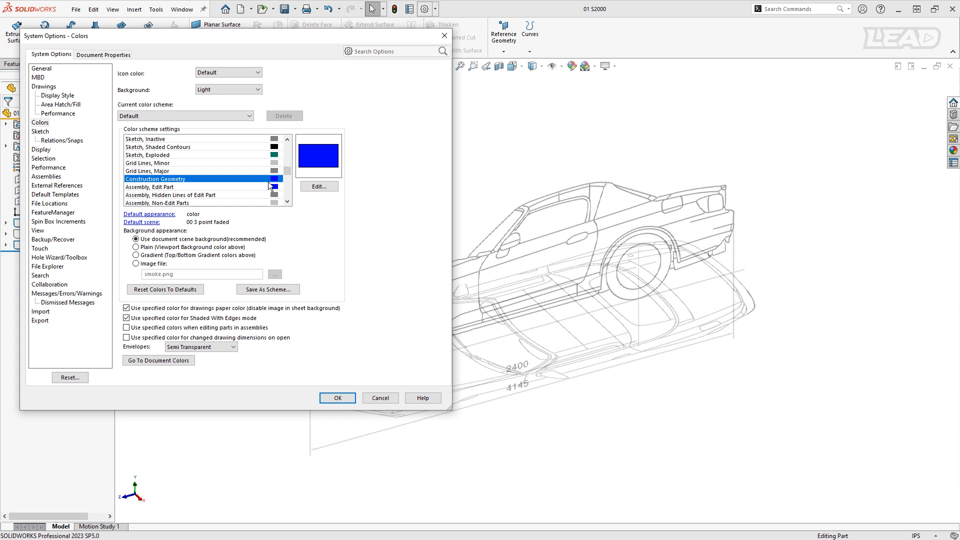
{"action": "left_click", "coordinate": [316, 187]}
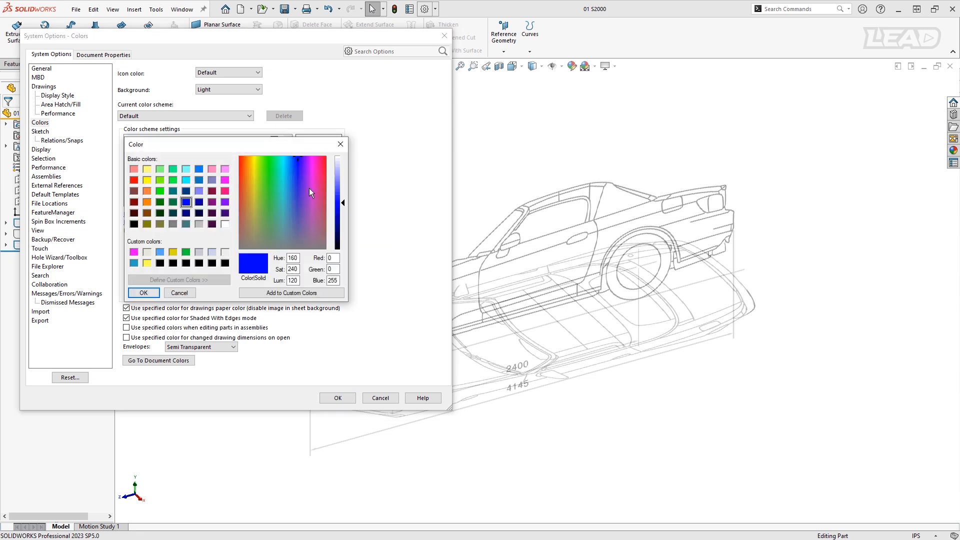
{"action": "left_click", "coordinate": [134, 254]}
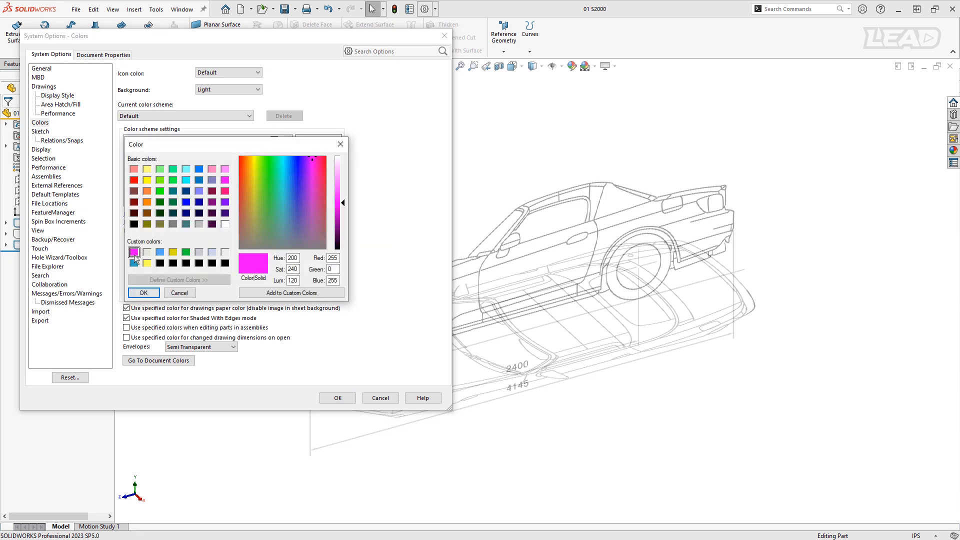
{"action": "left_click", "coordinate": [142, 293]}
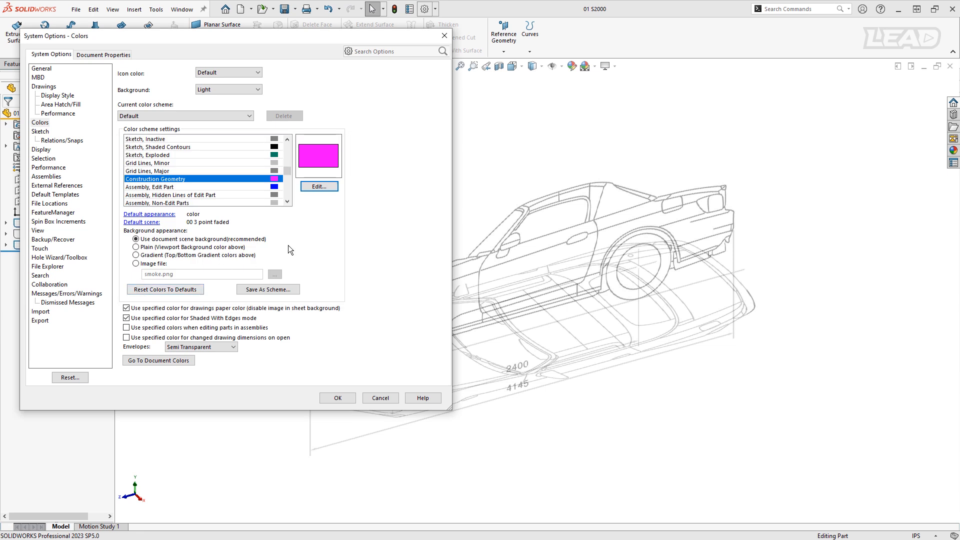
- Set the icon color to Classic, apply the options and check the feature and surface command icons
{"action": "left_click", "coordinate": [237, 74]}
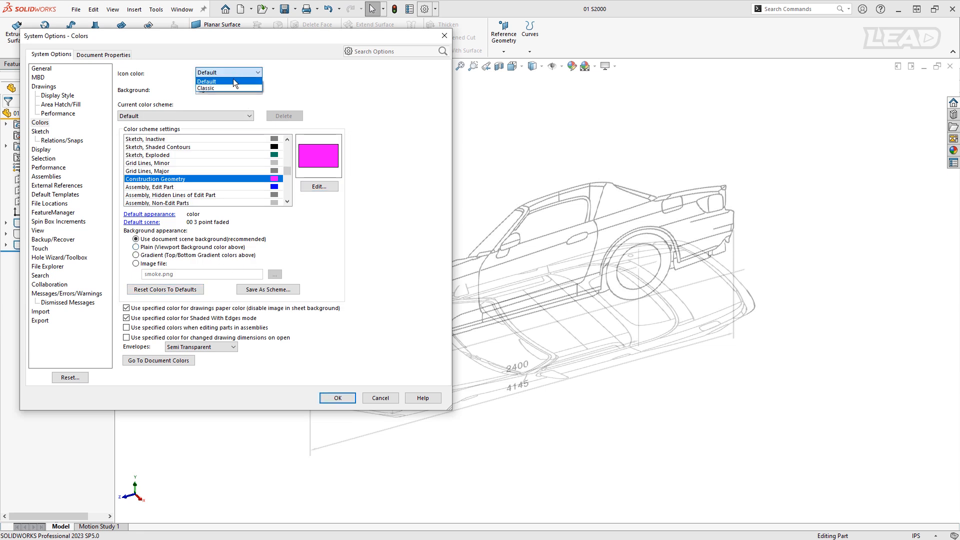
{"action": "left_click", "coordinate": [229, 87]}
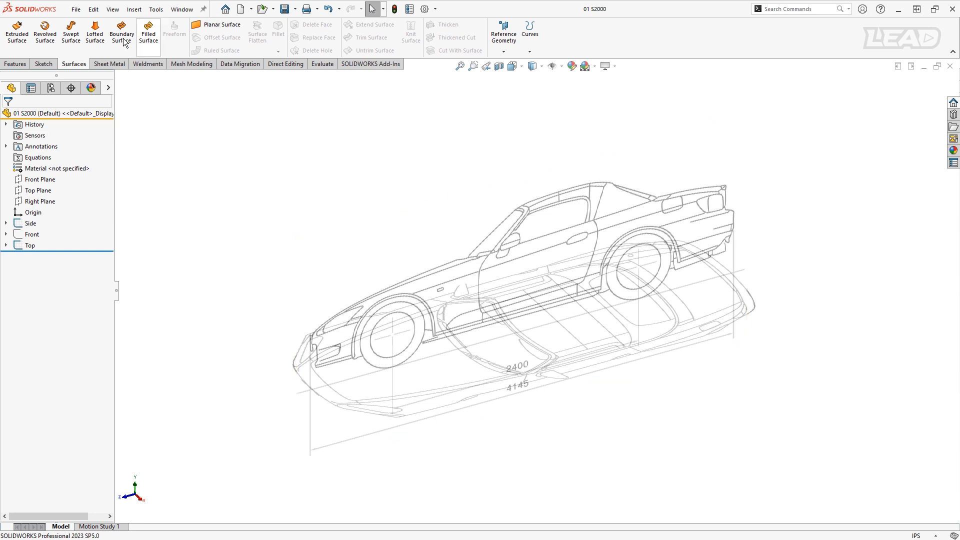
{"action": "left_click", "coordinate": [52, 64]}
{"action": "left_click", "coordinate": [11, 66]}
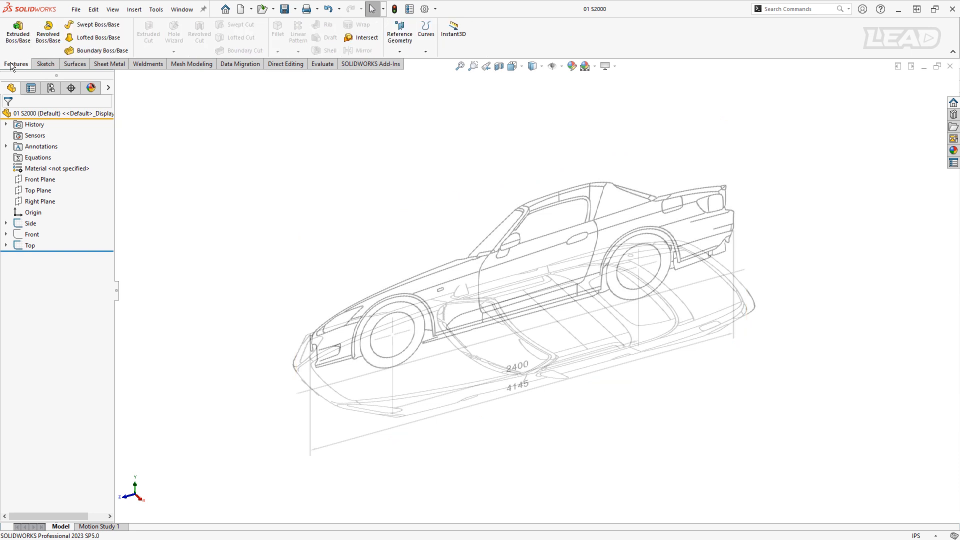
{"action": "left_click", "coordinate": [69, 64]}
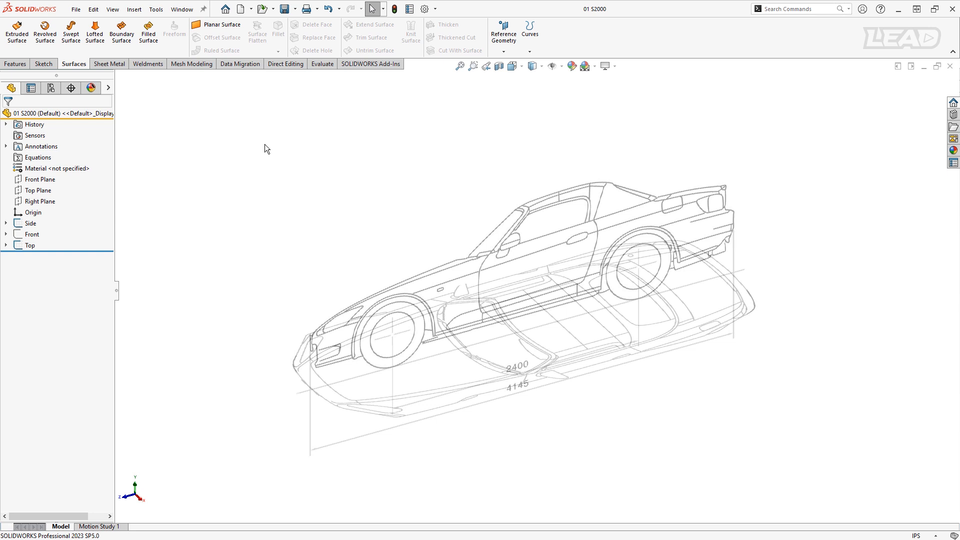
- Start a new sketch on the Right Plane over the side-view blueprint
{"action": "middle_click_drag", "start_coordinate": [265, 149], "coordinate": [288, 160]}
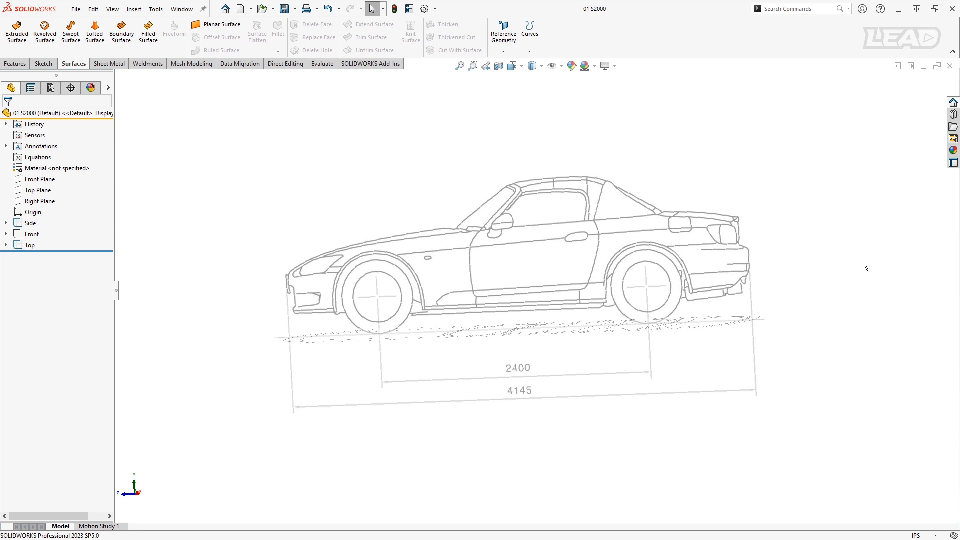
{"action": "middle_click_drag", "start_coordinate": [829, 371], "coordinate": [823, 395]}
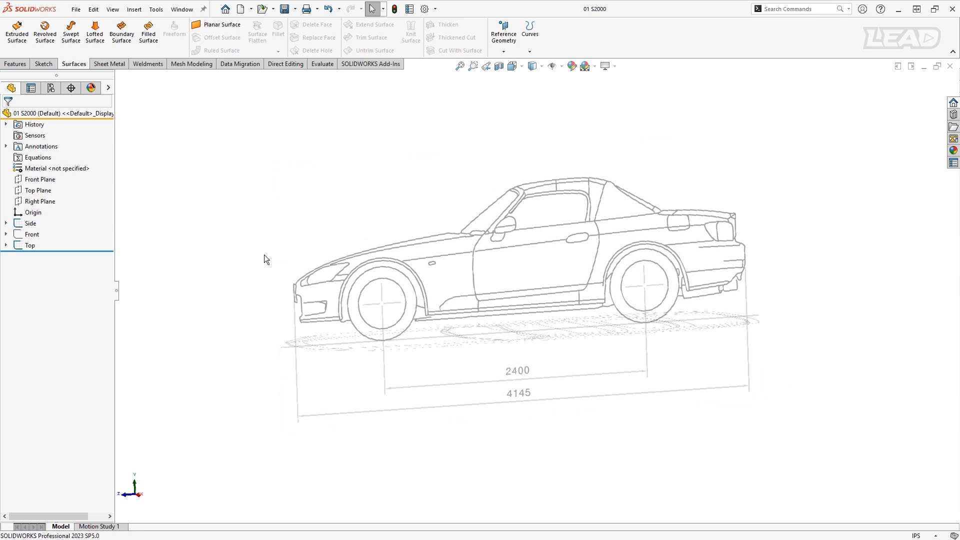
{"action": "left_click", "coordinate": [50, 201]}
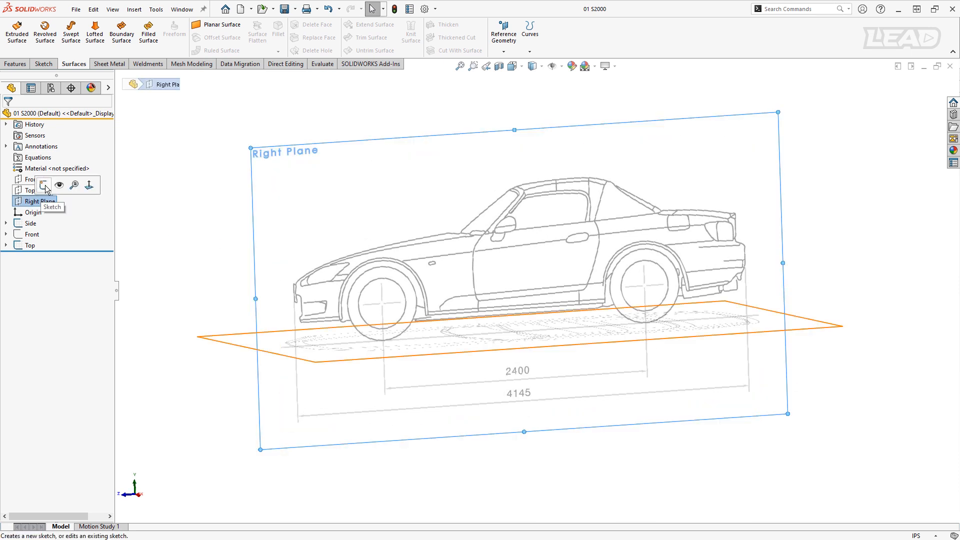
{"action": "left_click", "coordinate": [45, 186]}
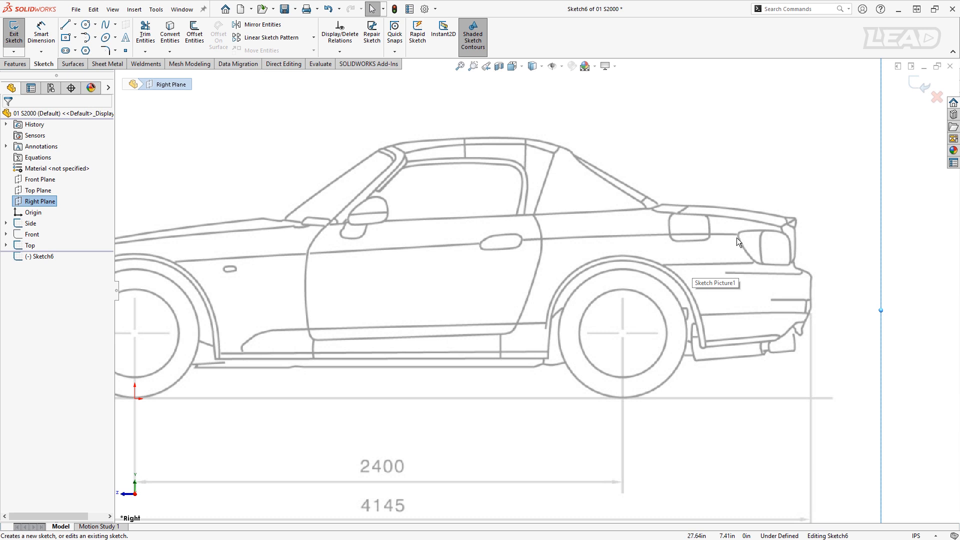
- Draw a five-point Bezier style spline about 659 mm long along the body-side line, from the front wheel arch to the tail light
{"action": "left_click", "coordinate": [115, 24]}
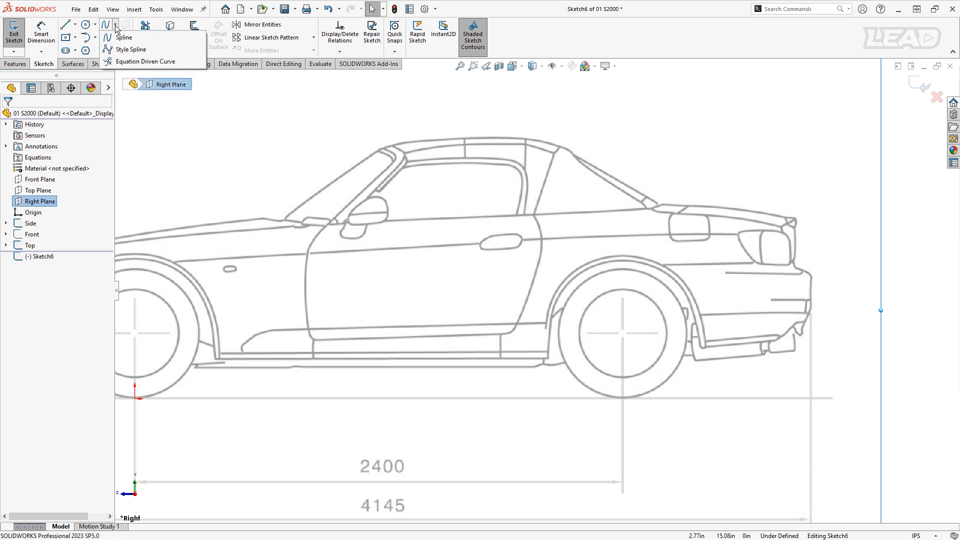
{"action": "left_click", "coordinate": [124, 49]}
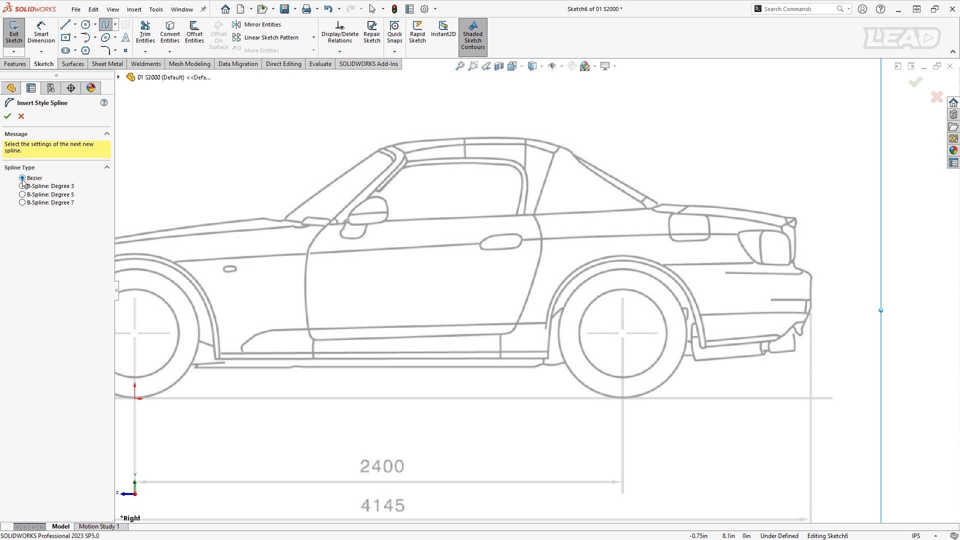
{"action": "left_click", "coordinate": [175, 262]}
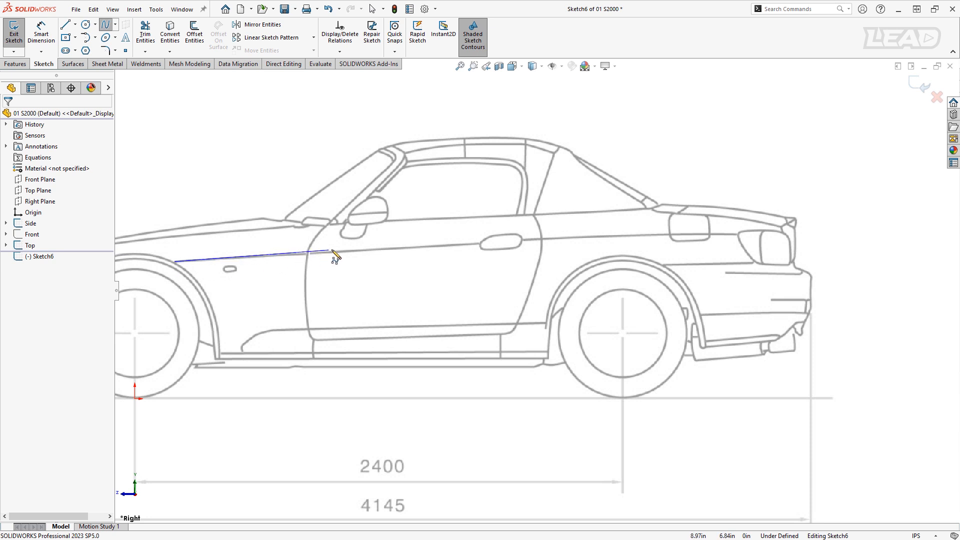
{"action": "left_click", "coordinate": [389, 248]}
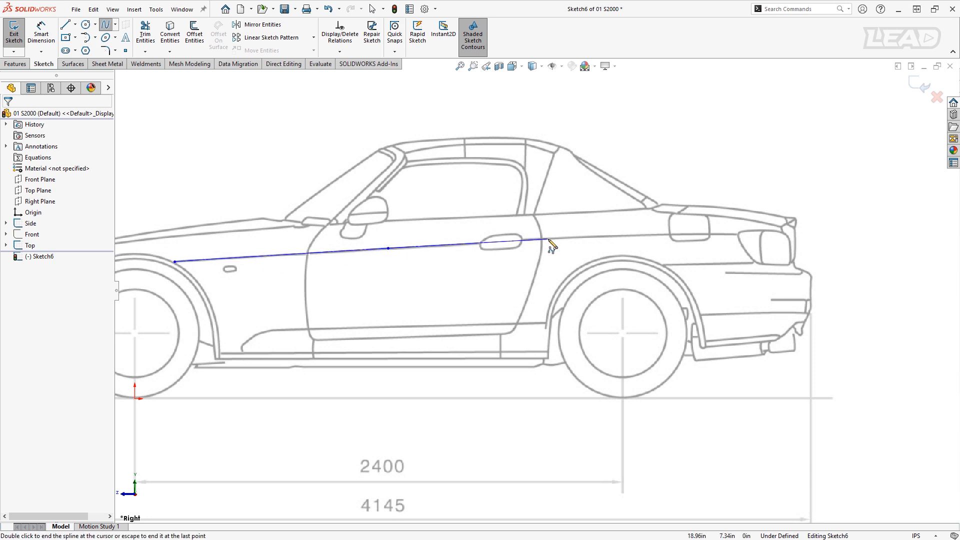
{"action": "left_click", "coordinate": [564, 238]}
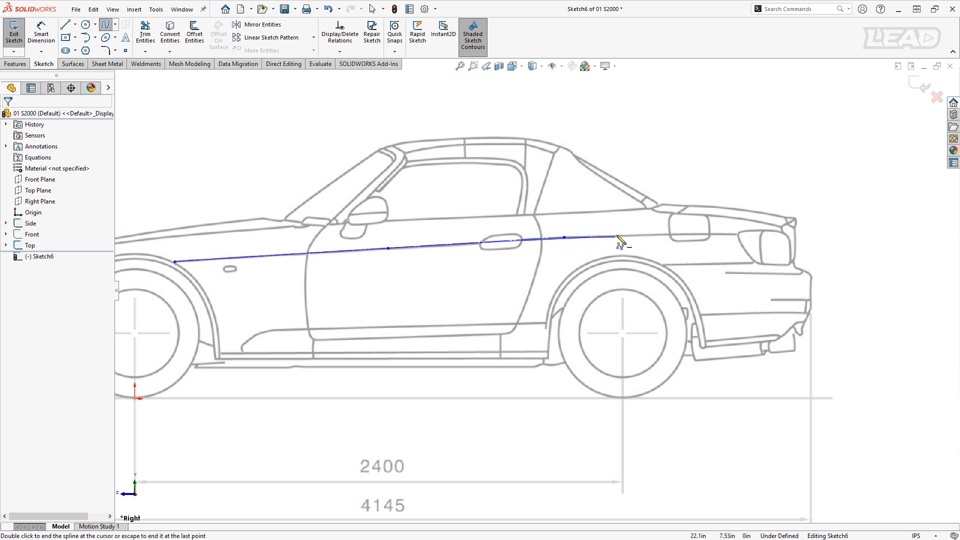
{"action": "left_click", "coordinate": [685, 234]}
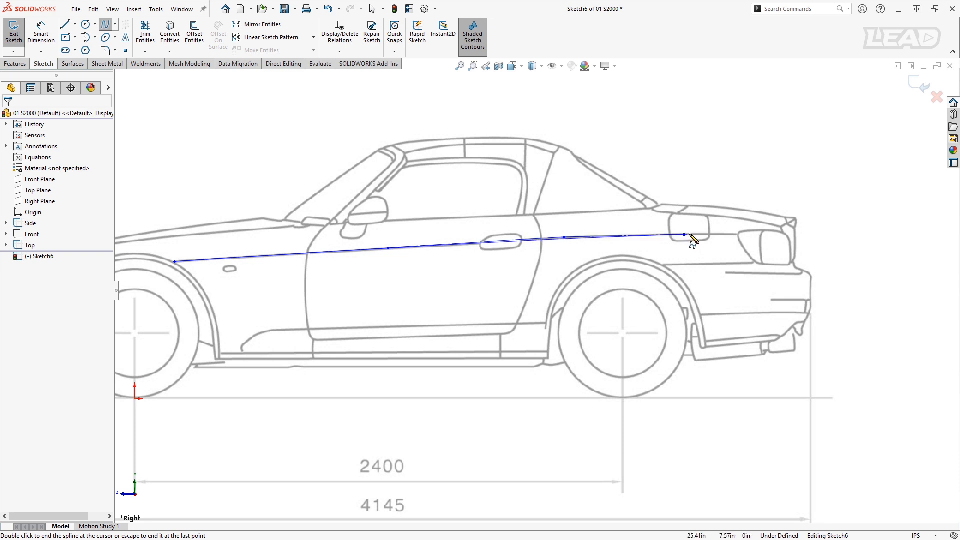
{"action": "left_click", "coordinate": [739, 235]}
{"action": "key", "text": "Escape"}
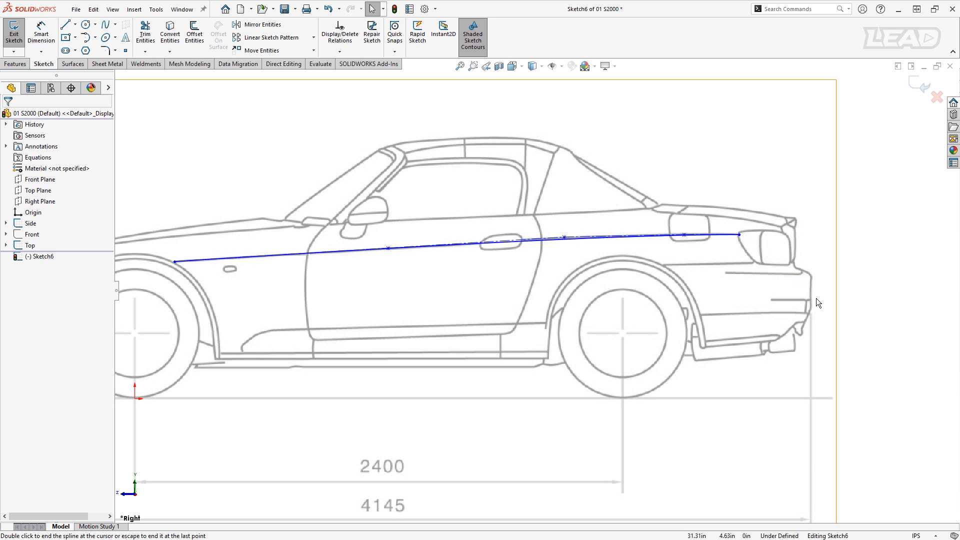
- Show the body-side style spline's curvature combs at a scale of 100 and check how smoothly they flow
{"action": "left_click", "coordinate": [538, 239]}
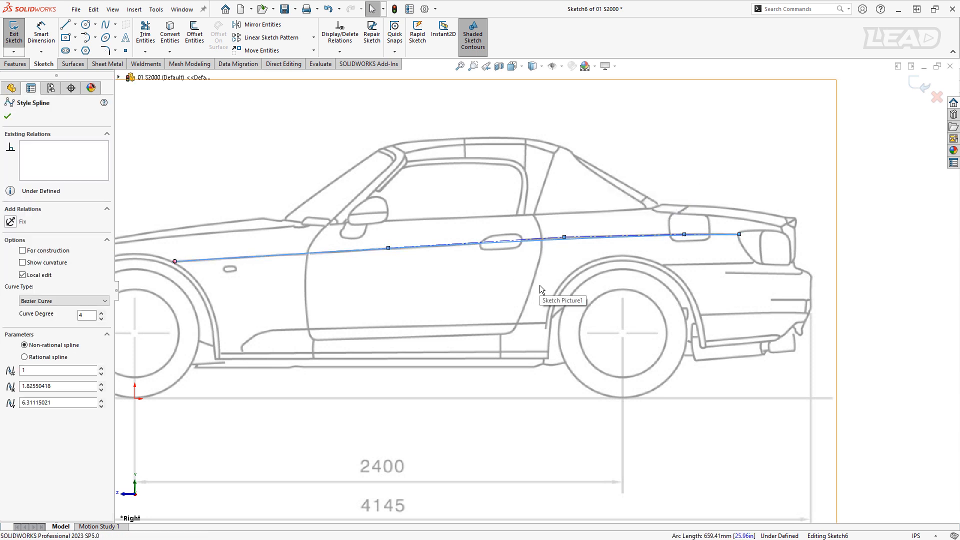
{"action": "left_click", "coordinate": [22, 265]}
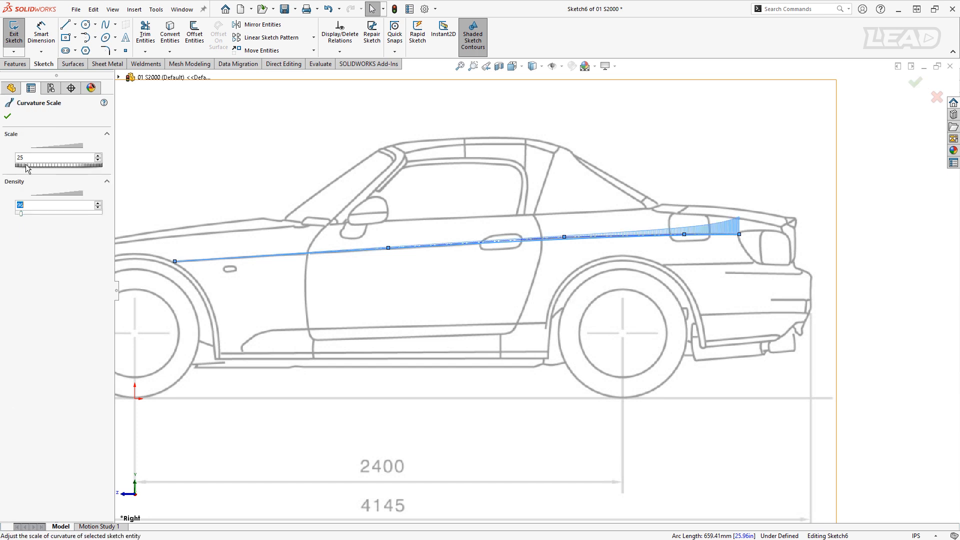
{"action": "left_click_drag", "start_coordinate": [27, 163], "coordinate": [70, 169]}
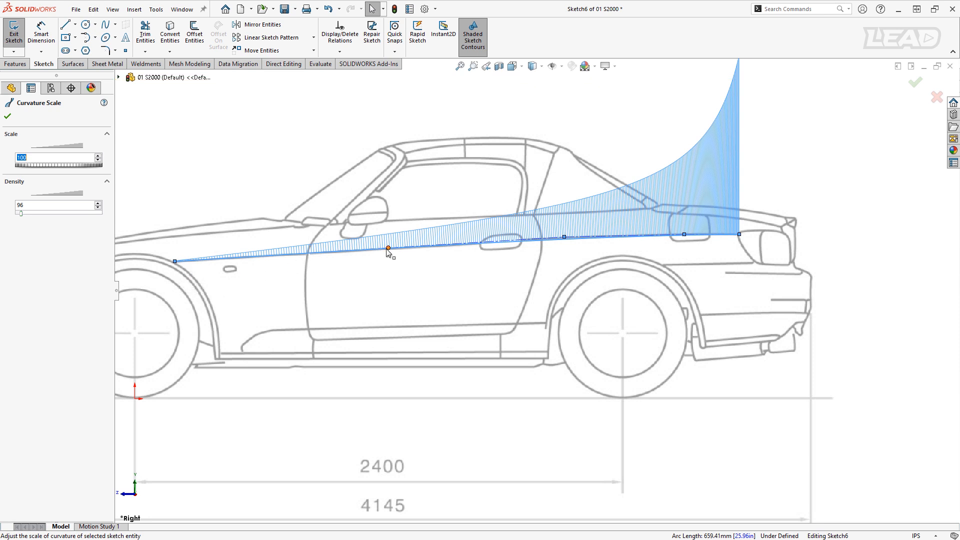
{"action": "scroll", "coordinate": [565, 243], "scroll_direction": "down", "scroll_amount": 5}
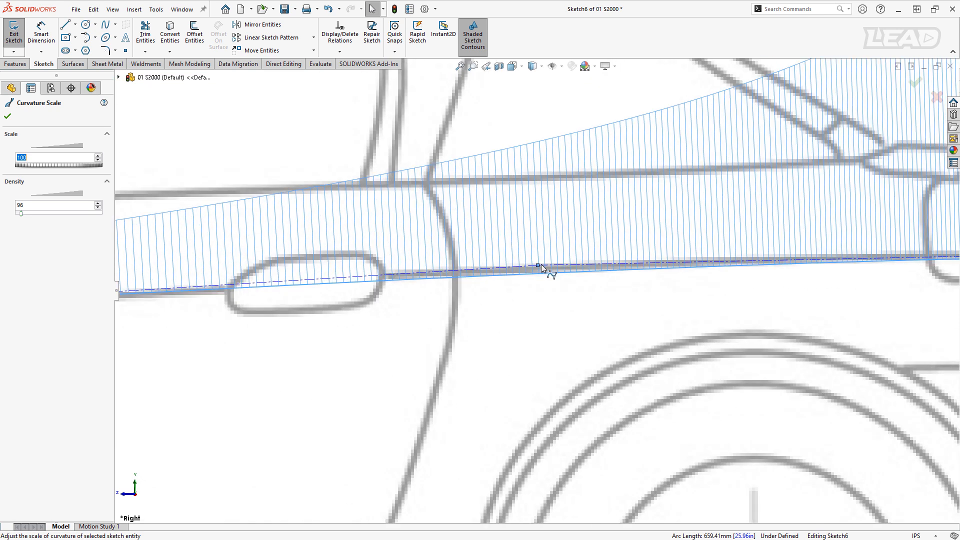
{"action": "scroll", "coordinate": [541, 267], "scroll_direction": "up", "scroll_amount": 5}
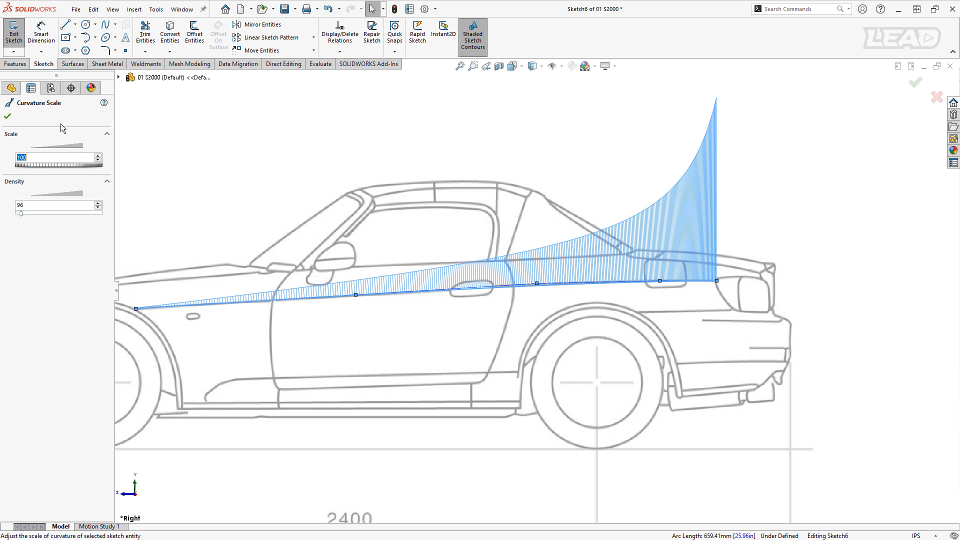
{"action": "left_click", "coordinate": [6, 116]}
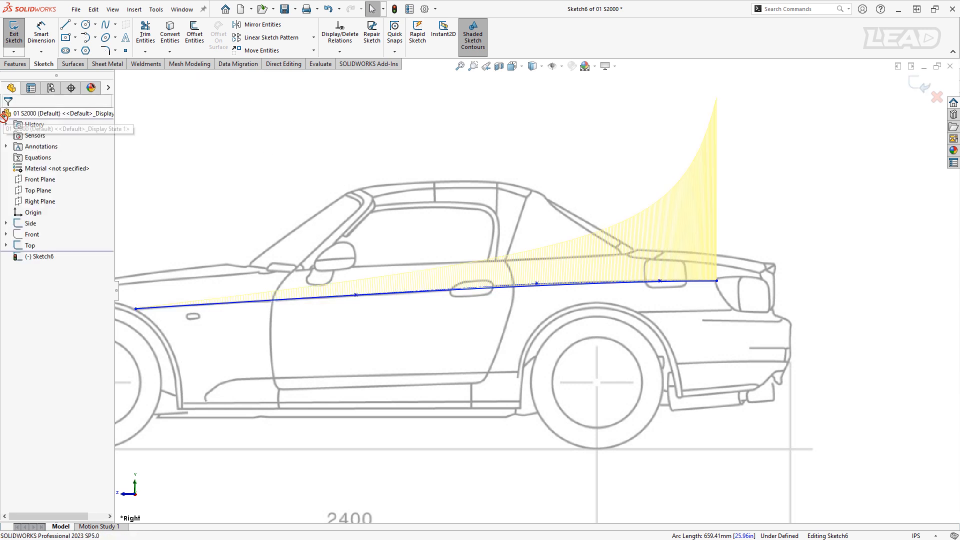
- Hide the curvature combs of the body-side style spline
{"action": "left_click", "coordinate": [461, 288]}
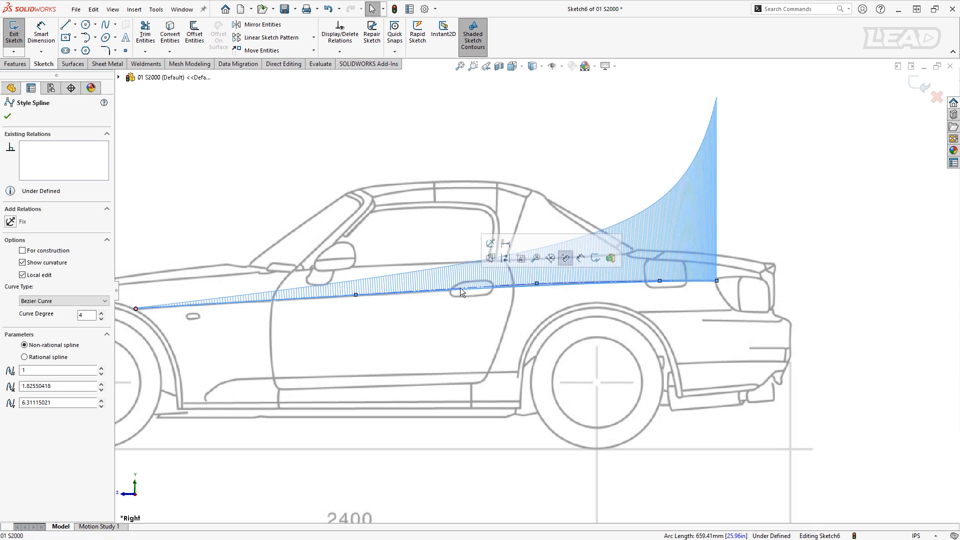
{"action": "left_click", "coordinate": [22, 263]}
{"action": "left_click", "coordinate": [7, 116]}
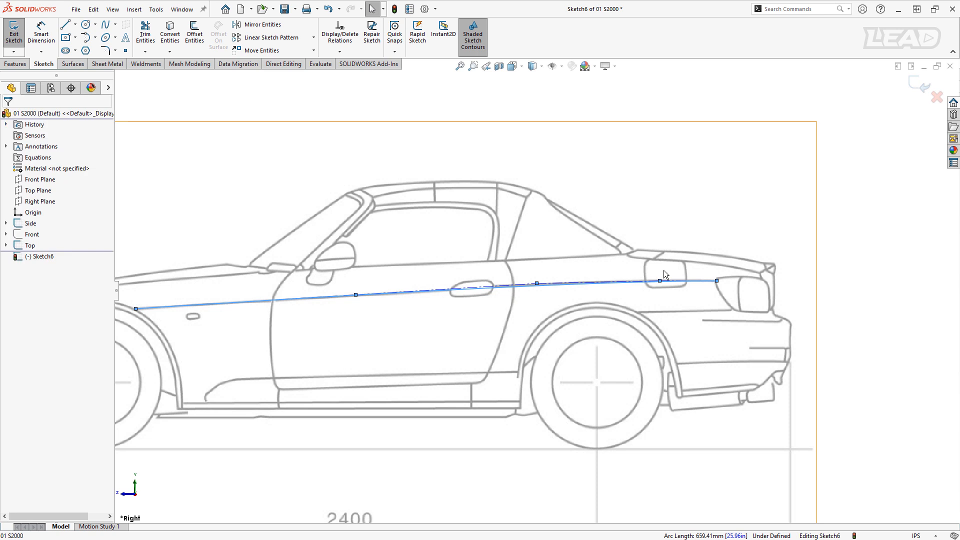
- Finish the side-view sketch and start a new sketch on the Top Plane over the top-view blueprint
{"action": "key", "text": "f"}
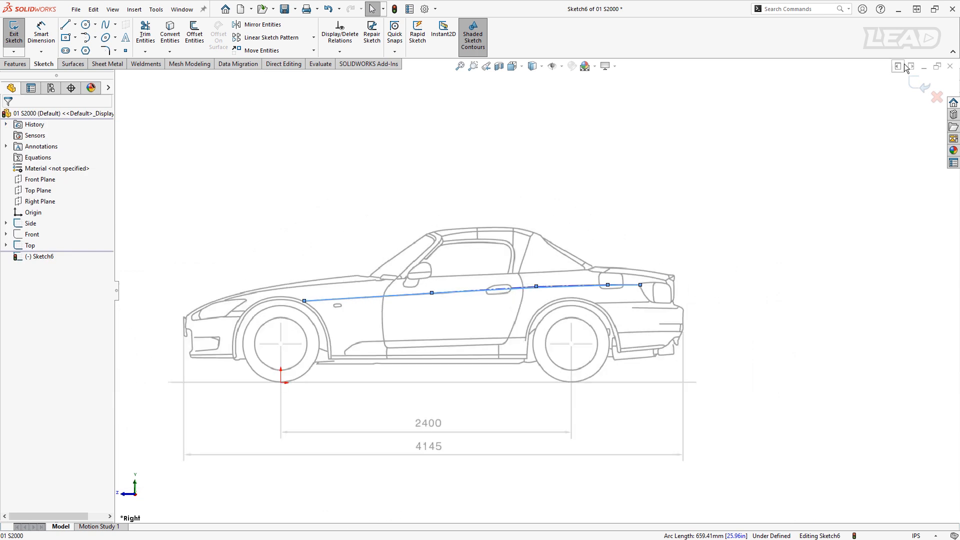
{"action": "left_click", "coordinate": [922, 83]}
{"action": "scroll", "coordinate": [479, 136], "scroll_direction": "up", "scroll_amount": 3}
{"action": "mouse_move", "coordinate": [479, 136]}
{"action": "middle_mouse_down"}
{"action": "mouse_move", "coordinate": [500, 228]}
{"action": "mouse_move", "coordinate": [375, 204]}
{"action": "middle_mouse_up"}
{"action": "left_click", "coordinate": [37, 190]}
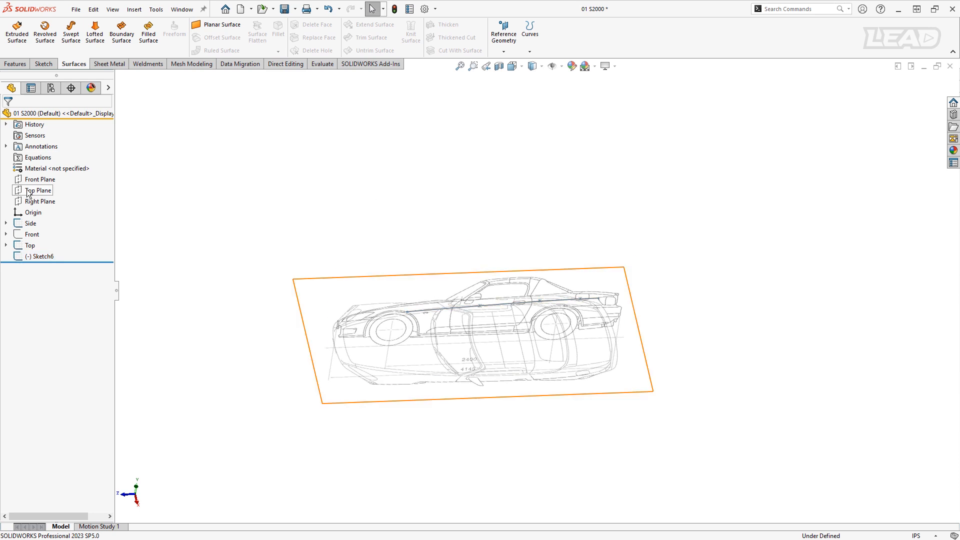
{"action": "left_click", "coordinate": [33, 176]}
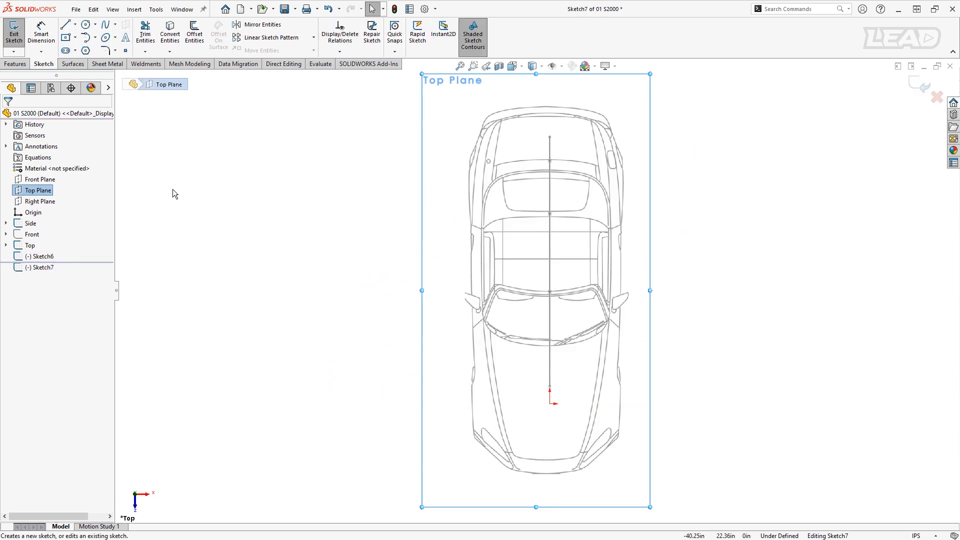
- Convert the side-view style spline into the top sketch and make the resulting line construction geometry
{"action": "left_click", "coordinate": [550, 237]}
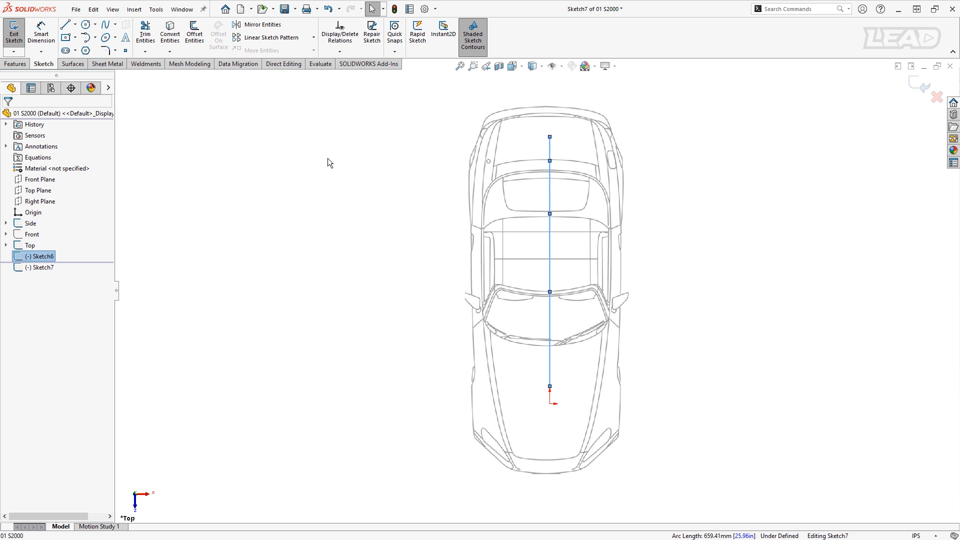
{"action": "left_click", "coordinate": [169, 34]}
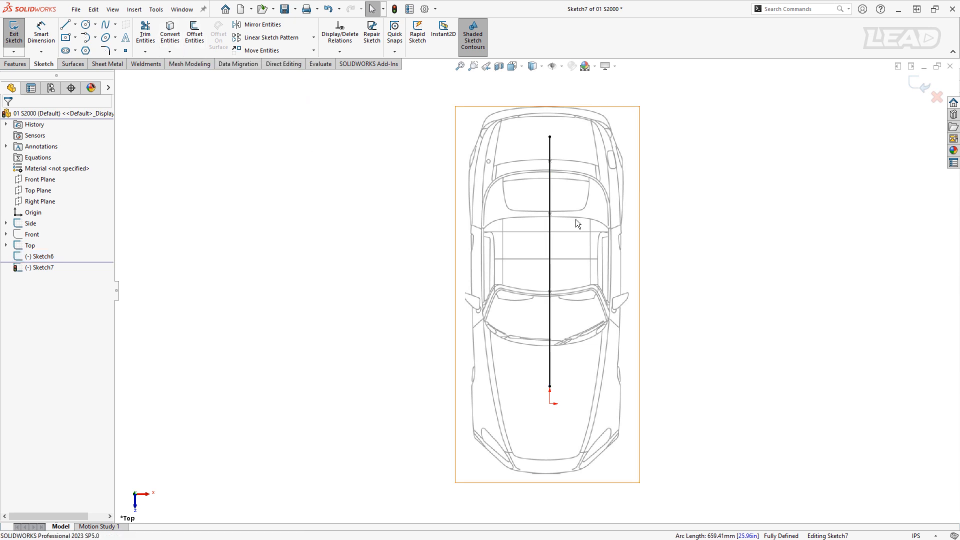
{"action": "left_click", "coordinate": [549, 200]}
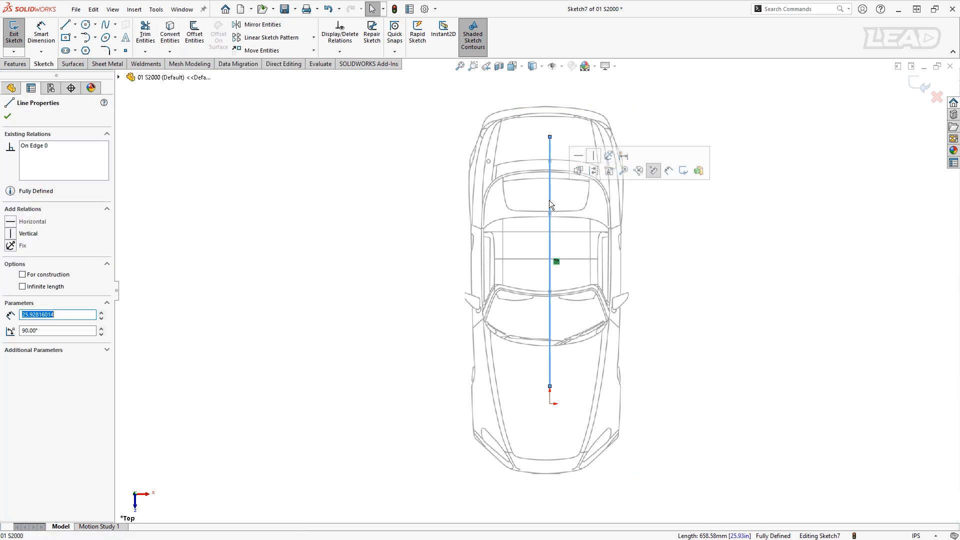
{"action": "left_click", "coordinate": [593, 172]}
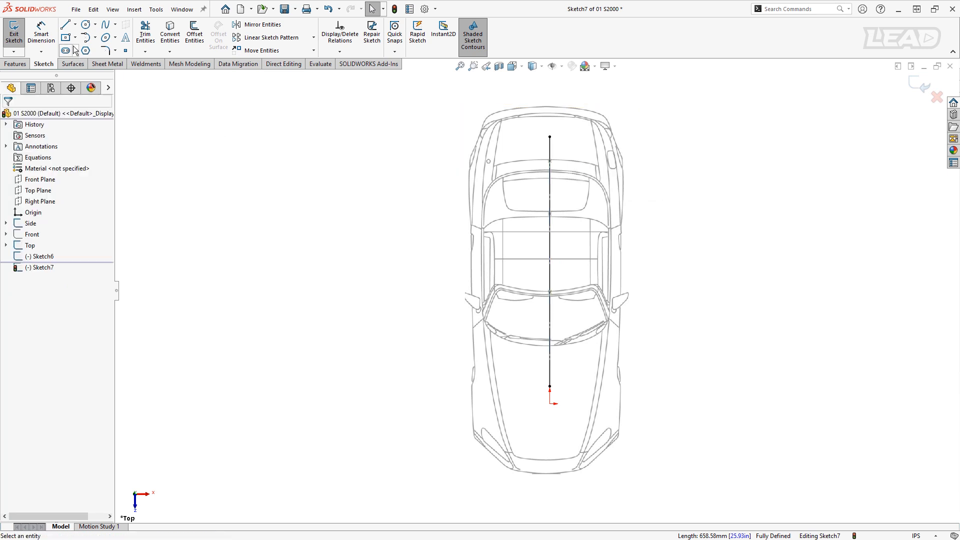
- Draw two horizontal lines from the centre line's ends to the car's side outline, the rear one about 168 mm long
{"action": "left_click", "coordinate": [69, 29]}
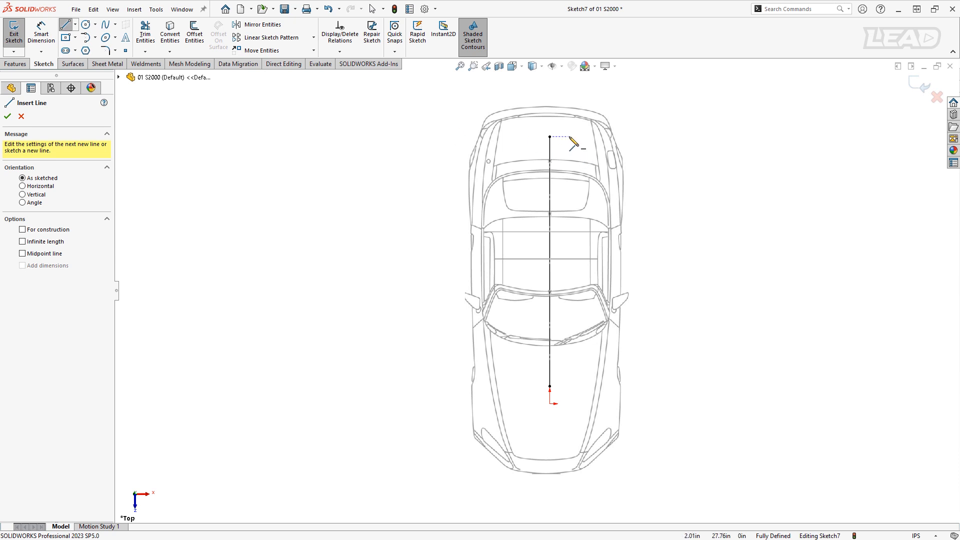
{"action": "left_click", "coordinate": [550, 136]}
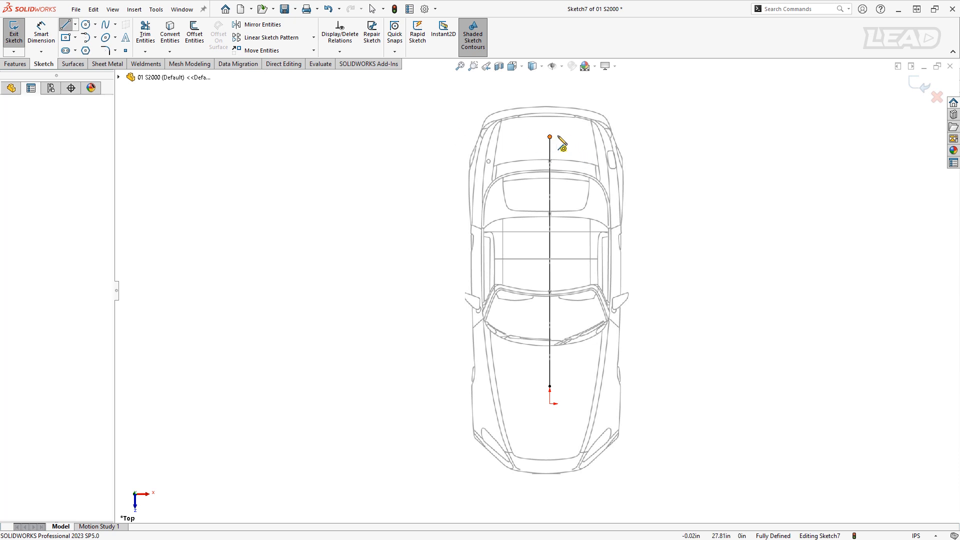
{"action": "left_click", "coordinate": [614, 136]}
{"action": "key", "text": "Escape"}
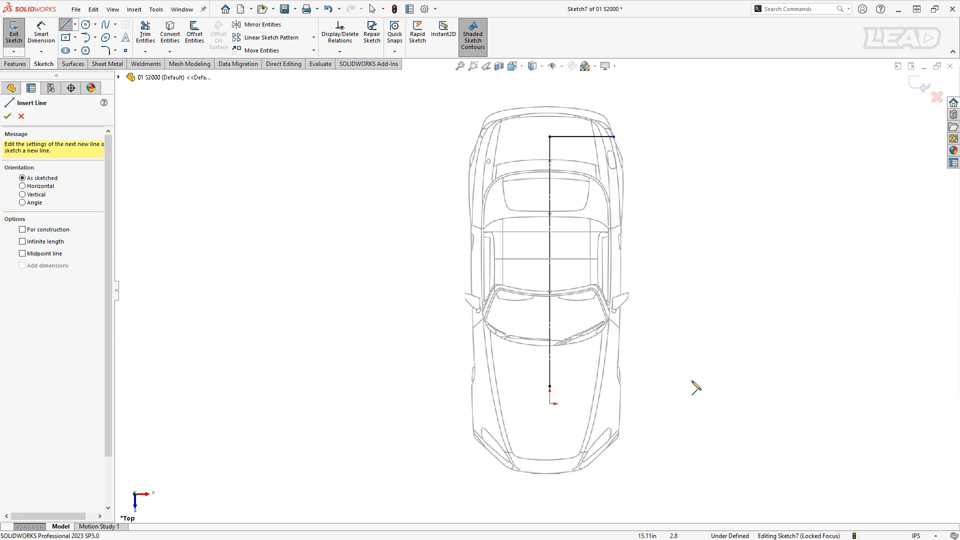
{"action": "left_click", "coordinate": [550, 386]}
{"action": "left_click", "coordinate": [620, 386]}
{"action": "key", "text": "Escape"}
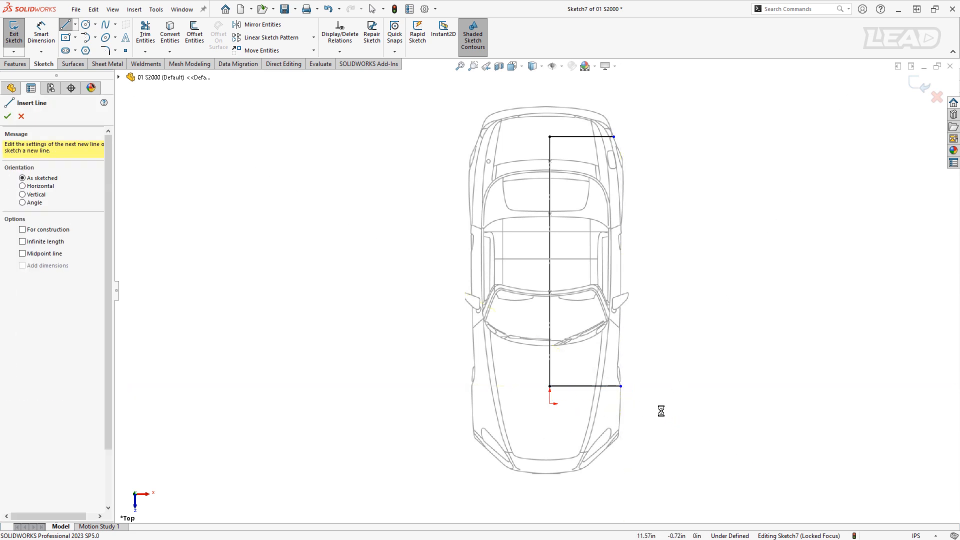
{"action": "key", "text": "Escape"}
- Change the front and rear horizontal lines to construction geometry
{"action": "left_click", "coordinate": [587, 136]}
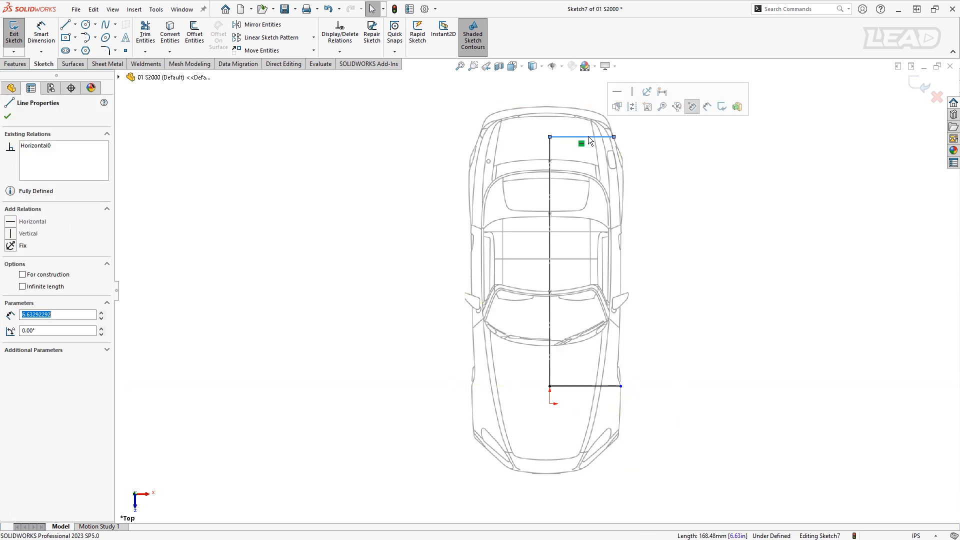
{"action": "left_click", "coordinate": [632, 107]}
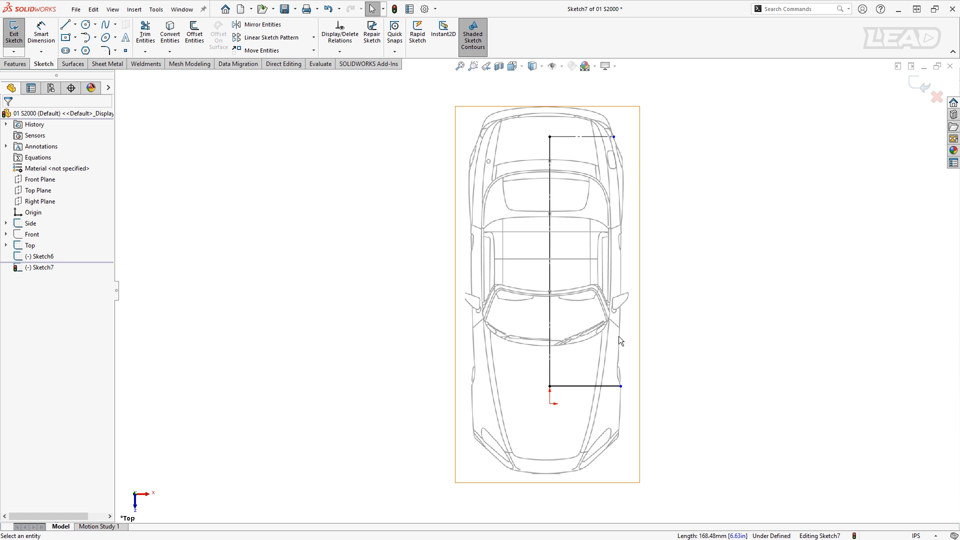
{"action": "left_click", "coordinate": [616, 386]}
{"action": "left_click", "coordinate": [645, 357]}
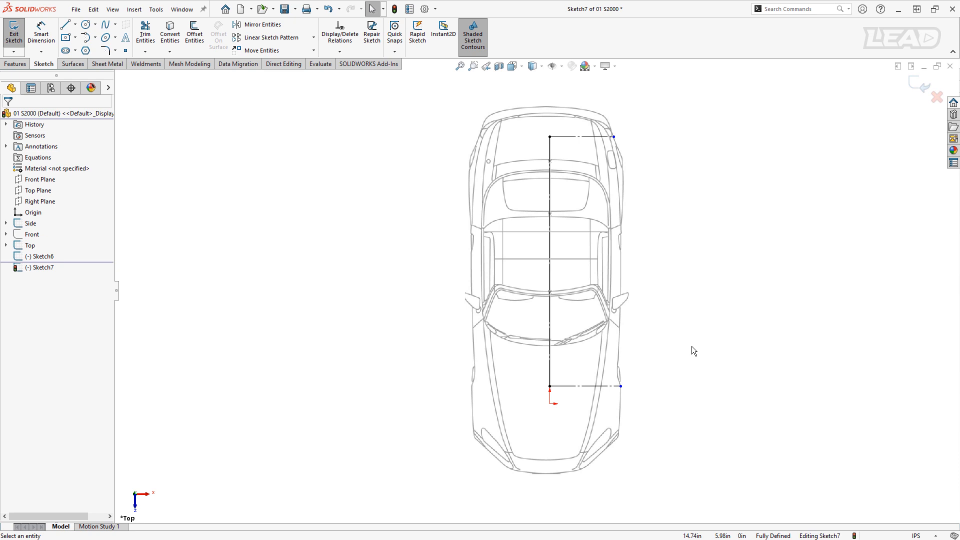
- Rotate the top view by 90 degrees so the car lies lengthwise, and examine the side outline between the two construction lines
{"action": "key", "text": "alt+Left"}
{"action": "key", "text": "alt+Right"}
{"action": "key", "text": "alt+Right"}
{"action": "key", "text": "alt+Right"}
{"action": "key", "text": "alt+Right"}
{"action": "key", "text": "alt+Right"}
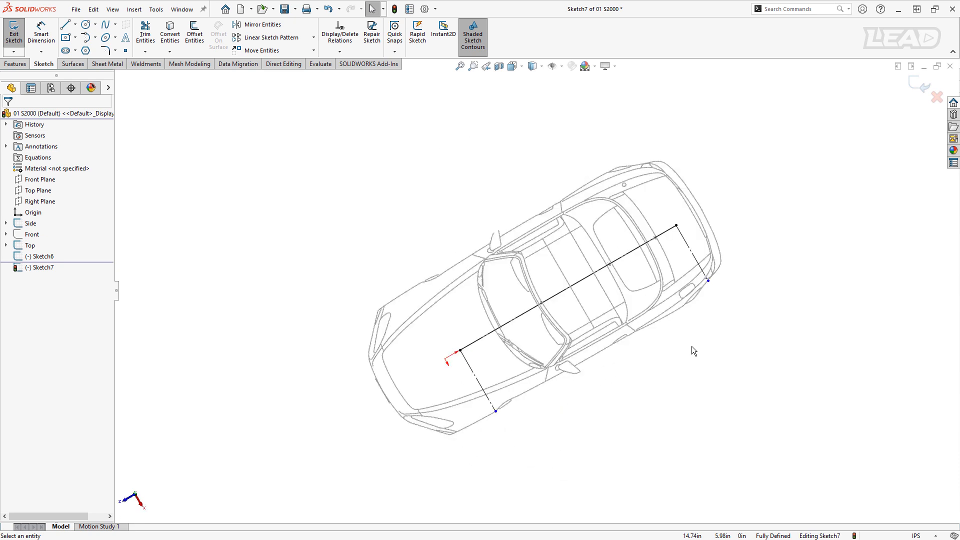
{"action": "key", "text": "alt+Right"}
{"action": "key", "text": "alt+Right"}
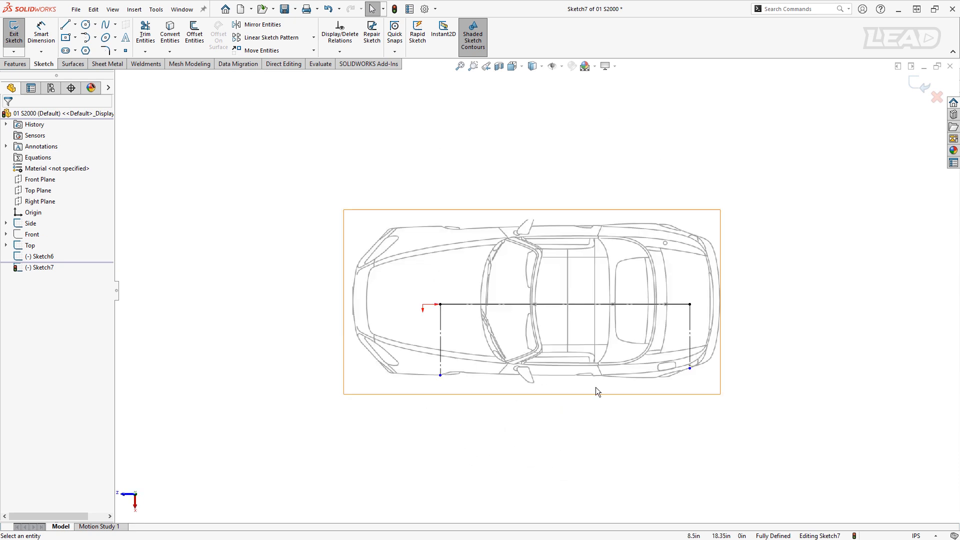
{"action": "scroll", "coordinate": [550, 390], "scroll_direction": "down", "scroll_amount": 2}
{"action": "scroll", "coordinate": [552, 385], "scroll_direction": "down", "scroll_amount": 2}
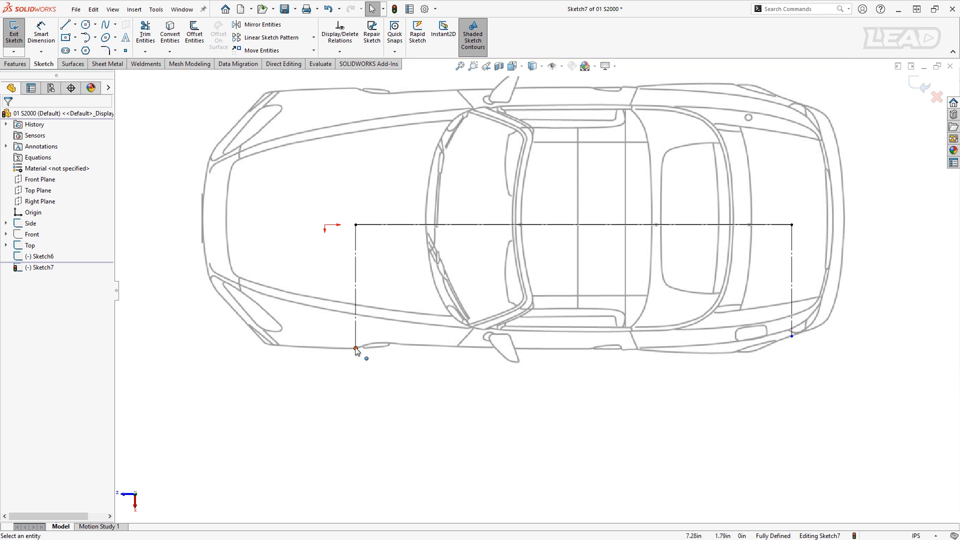
- Draw a five-point Bezier style spline beside the car in the top view, roughly as long as the construction centre line
{"action": "left_click", "coordinate": [115, 24]}
{"action": "left_click", "coordinate": [127, 49]}
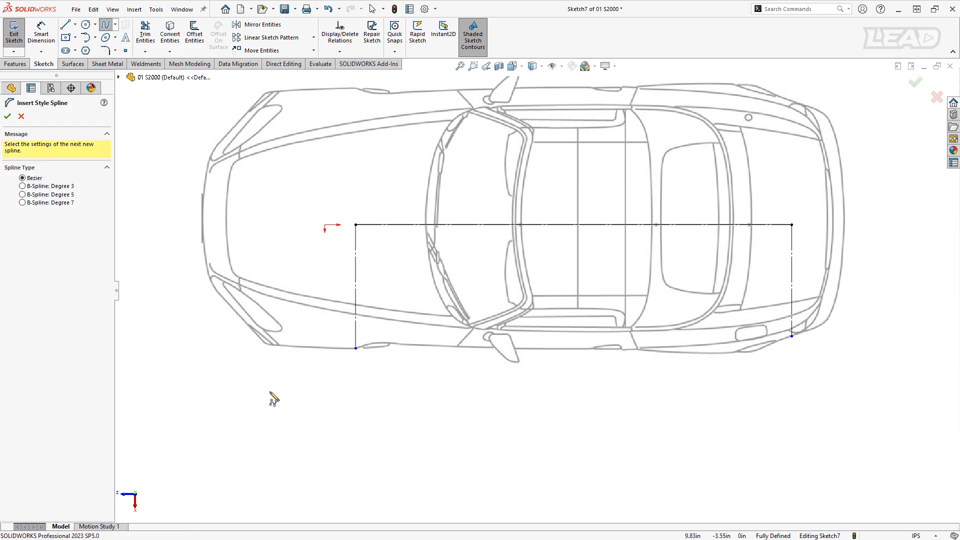
{"action": "left_click", "coordinate": [368, 413]}
{"action": "left_click", "coordinate": [417, 397]}
{"action": "left_click", "coordinate": [585, 389]}
{"action": "left_click", "coordinate": [752, 404]}
{"action": "left_click", "coordinate": [821, 429]}
{"action": "double_click", "coordinate": [822, 430]}
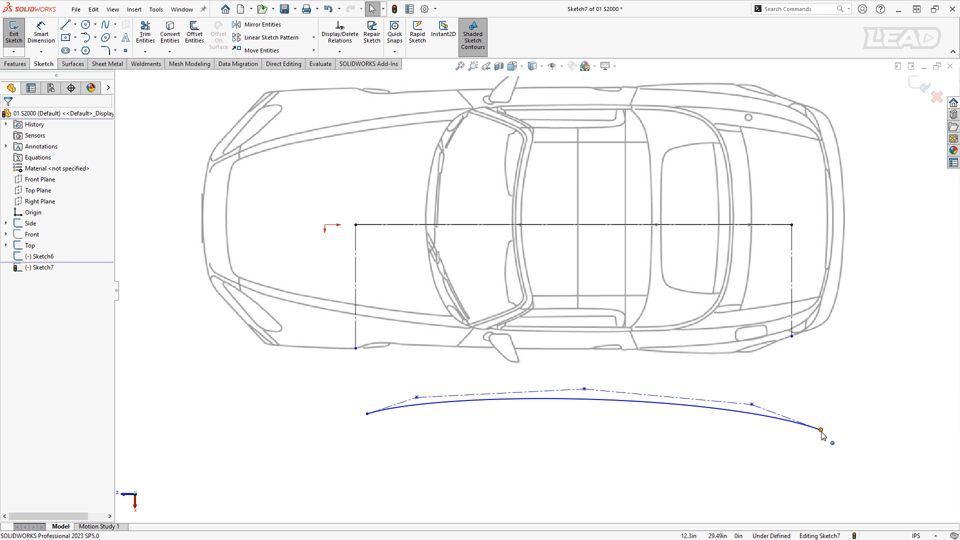
- Add horizontal relations between the style spline's two end points and the matching ends of the construction centre line
{"action": "left_click", "coordinate": [794, 226], "text": "ctrl"}
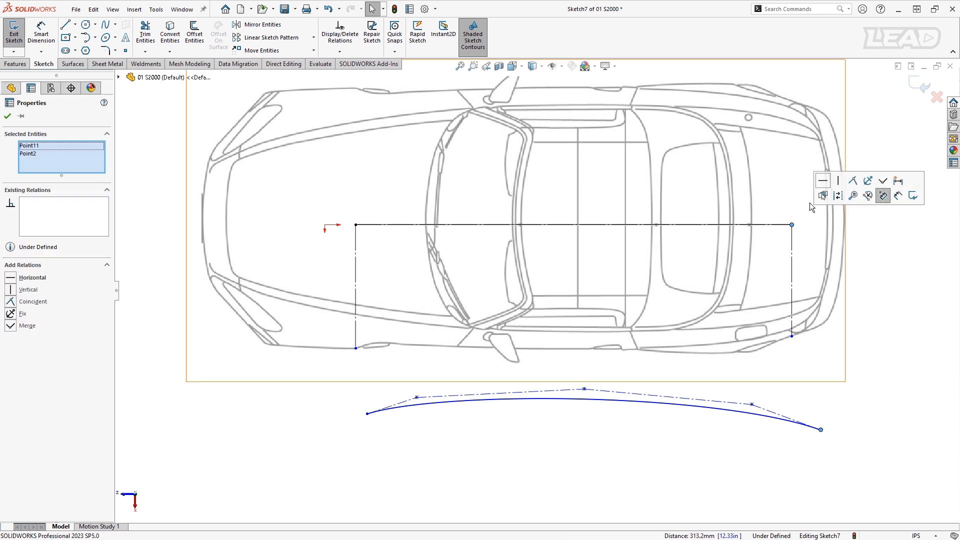
{"action": "left_click", "coordinate": [825, 182]}
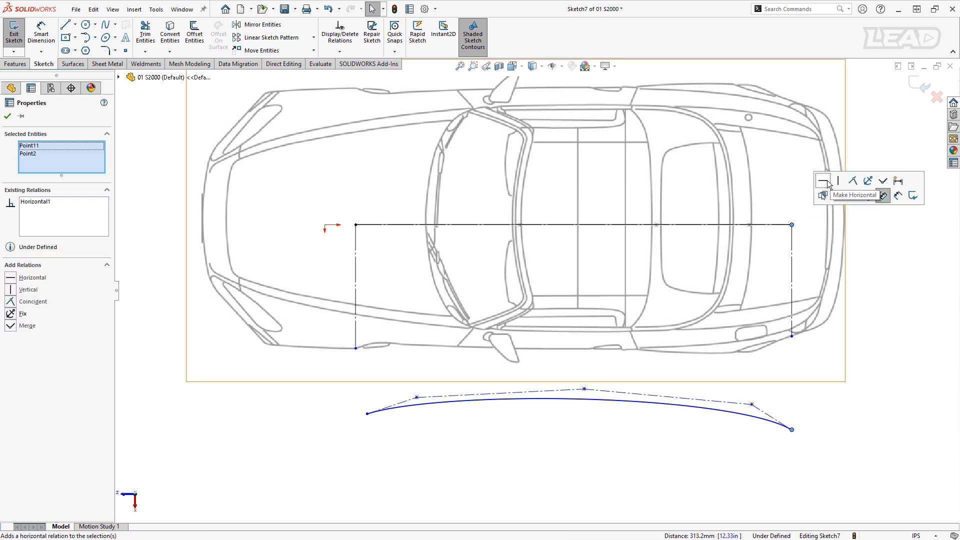
{"action": "left_click", "coordinate": [368, 414]}
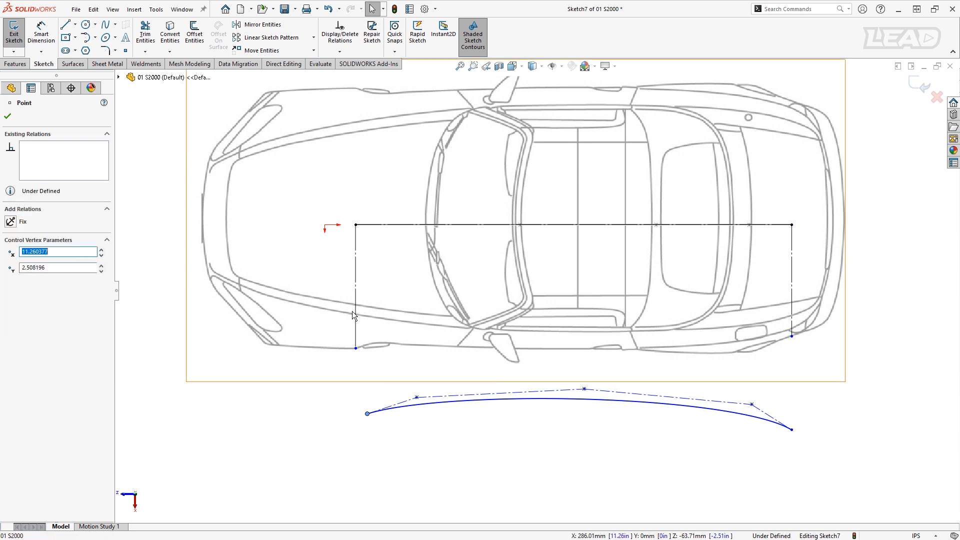
{"action": "left_click", "coordinate": [356, 225], "text": "ctrl"}
{"action": "left_click", "coordinate": [387, 179]}
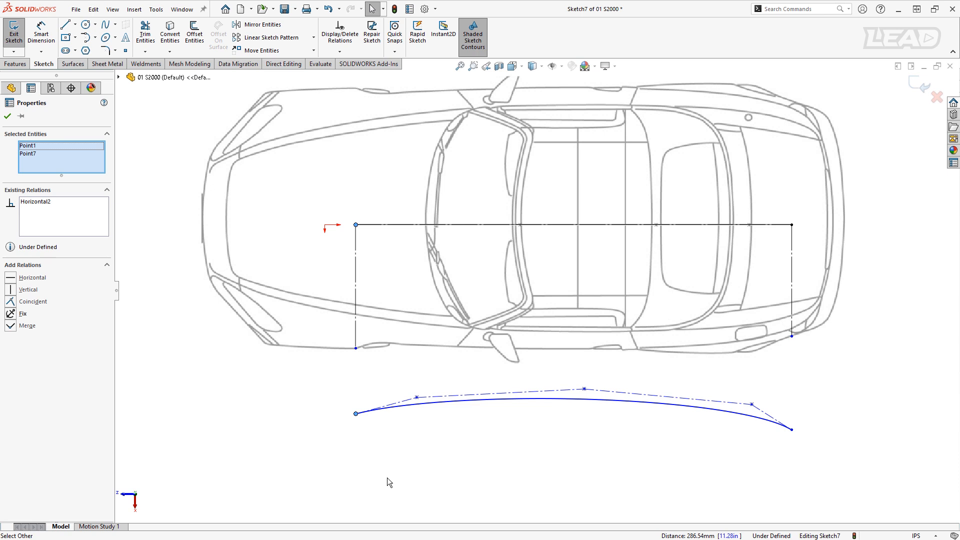
- Delete the style spline drawn beside the car
{"action": "left_click", "coordinate": [387, 478]}
{"action": "left_click", "coordinate": [541, 399]}
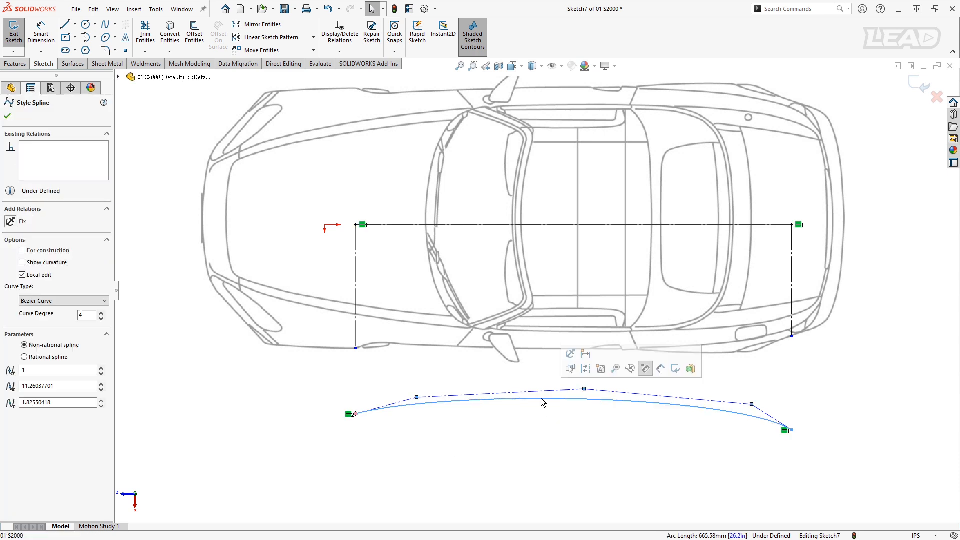
{"action": "key", "text": "Delete"}
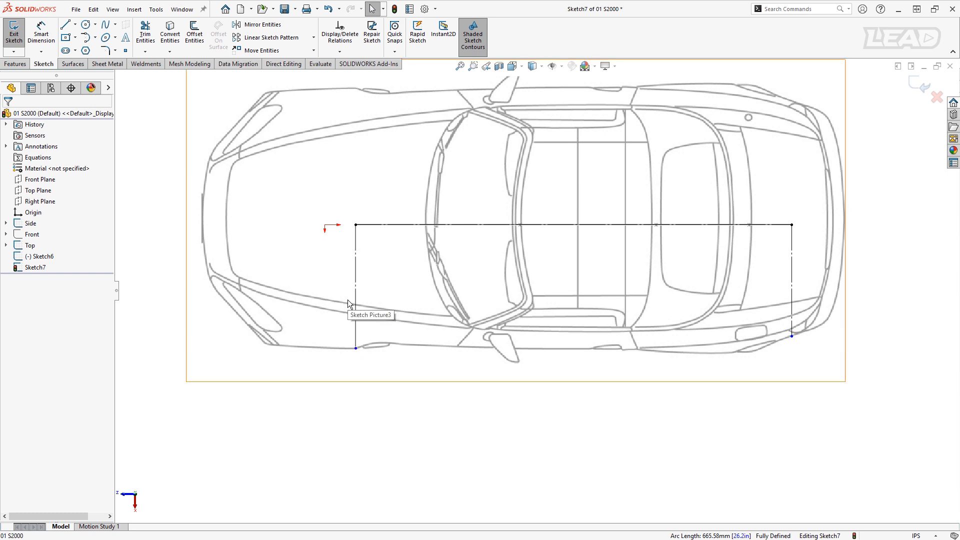
- Draw the front portion of a Bezier style spline along the car's lower flank, from the front construction line's end past the fender to the door
{"action": "left_click", "coordinate": [115, 25]}
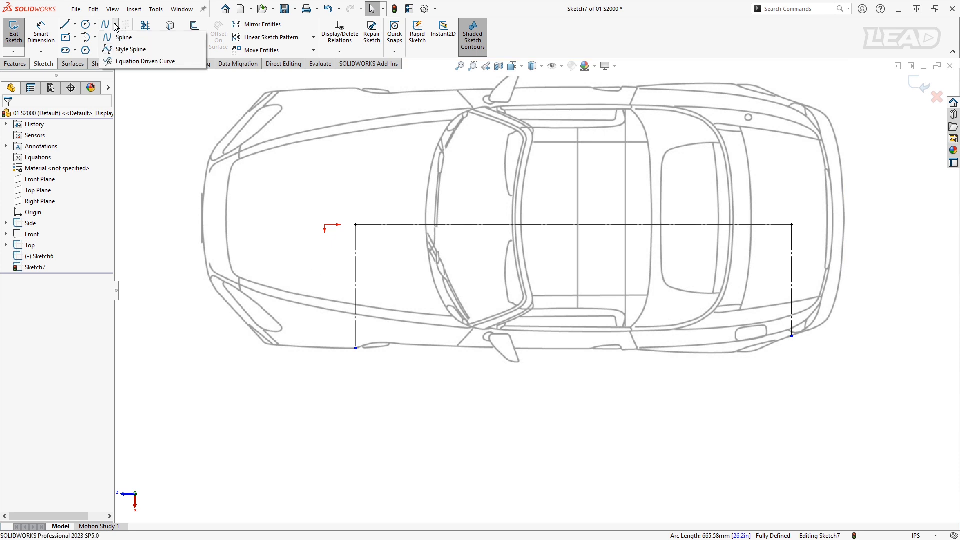
{"action": "left_click", "coordinate": [125, 50]}
{"action": "scroll", "coordinate": [526, 357], "scroll_direction": "down", "scroll_amount": 1}
{"action": "scroll", "coordinate": [458, 355], "scroll_direction": "down", "scroll_amount": 1}
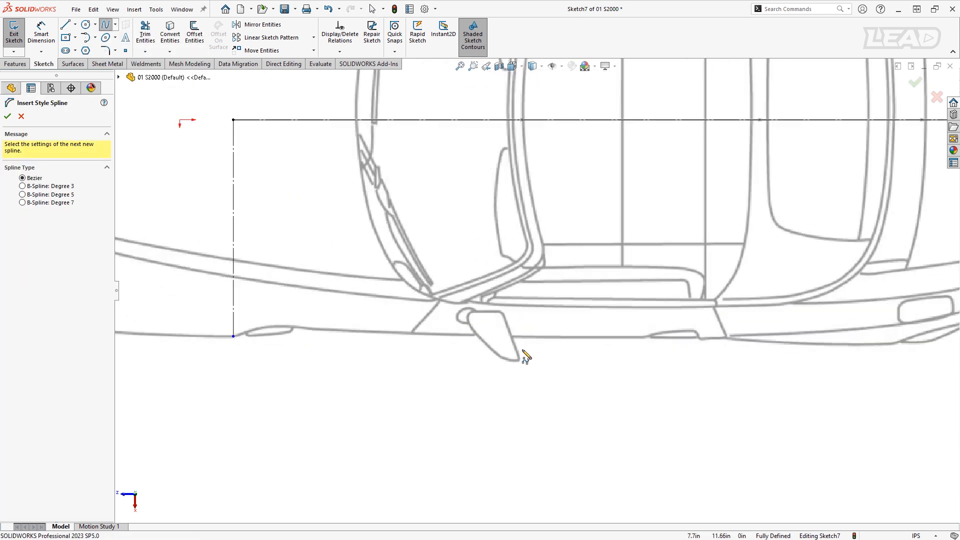
{"action": "left_click", "coordinate": [233, 336]}
{"action": "scroll", "coordinate": [239, 344], "scroll_direction": "down", "scroll_amount": 3}
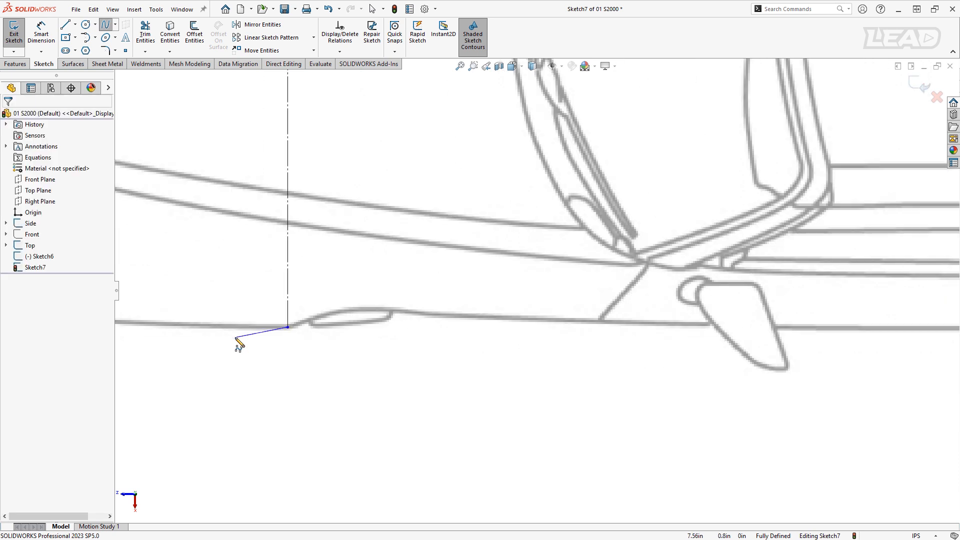
{"action": "left_click", "coordinate": [328, 310]}
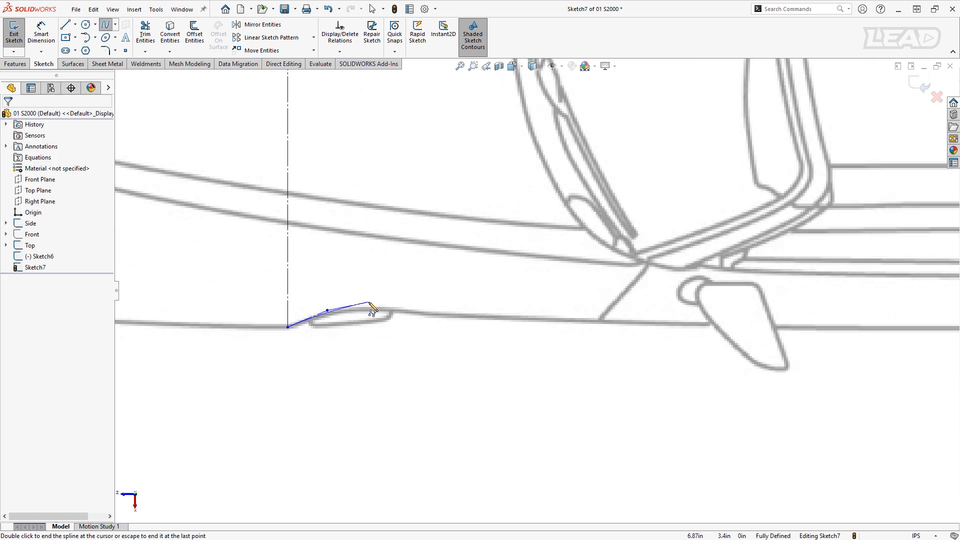
{"action": "left_click", "coordinate": [370, 303]}
{"action": "left_click", "coordinate": [419, 313]}
{"action": "left_click", "coordinate": [501, 319]}
{"action": "left_click", "coordinate": [710, 327]}
- Continue the style spline with four more control points to the rear construction line, and join that line's free end to the spline's end
{"action": "mouse_move", "coordinate": [895, 329]}
{"action": "middle_mouse_down", "text": "ctrl"}
{"action": "mouse_move", "coordinate": [883, 317]}
{"action": "mouse_move", "coordinate": [393, 319]}
{"action": "middle_mouse_up", "text": "ctrl"}
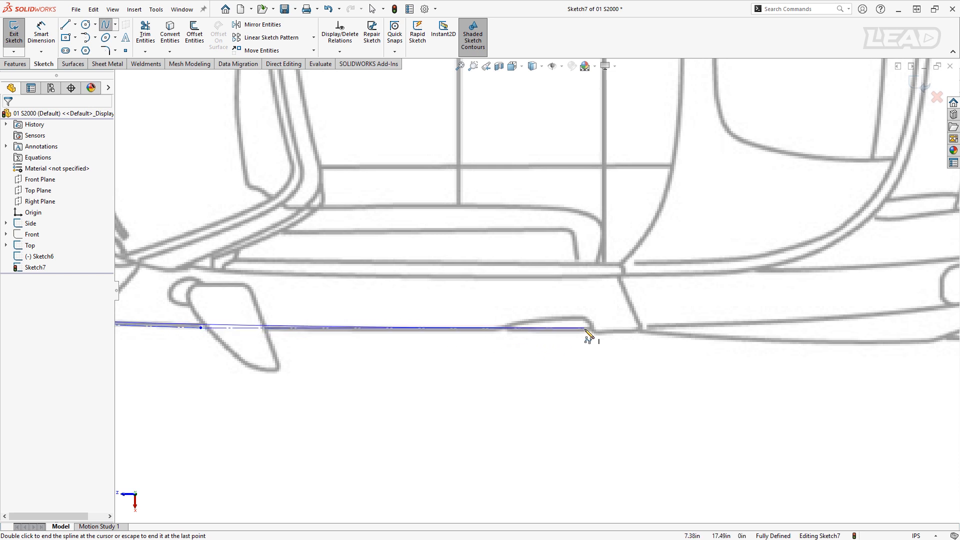
{"action": "left_click", "coordinate": [587, 329]}
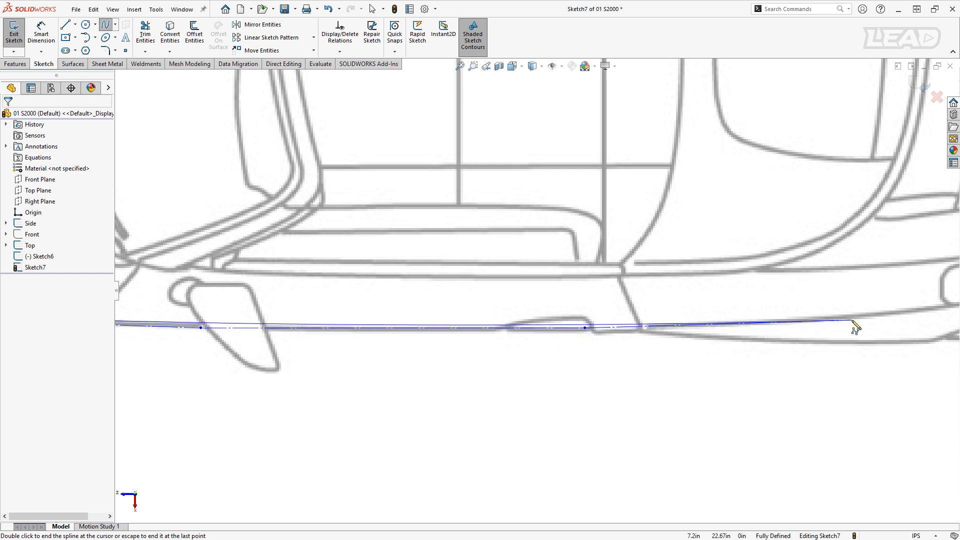
{"action": "middle_click_drag", "start_coordinate": [853, 325], "coordinate": [380, 372], "text": "ctrl"}
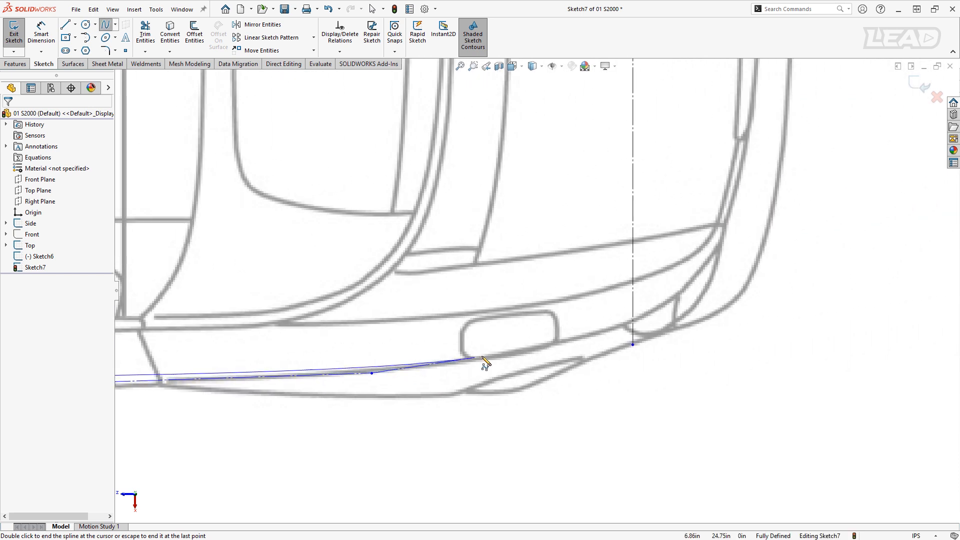
{"action": "left_click", "coordinate": [536, 348]}
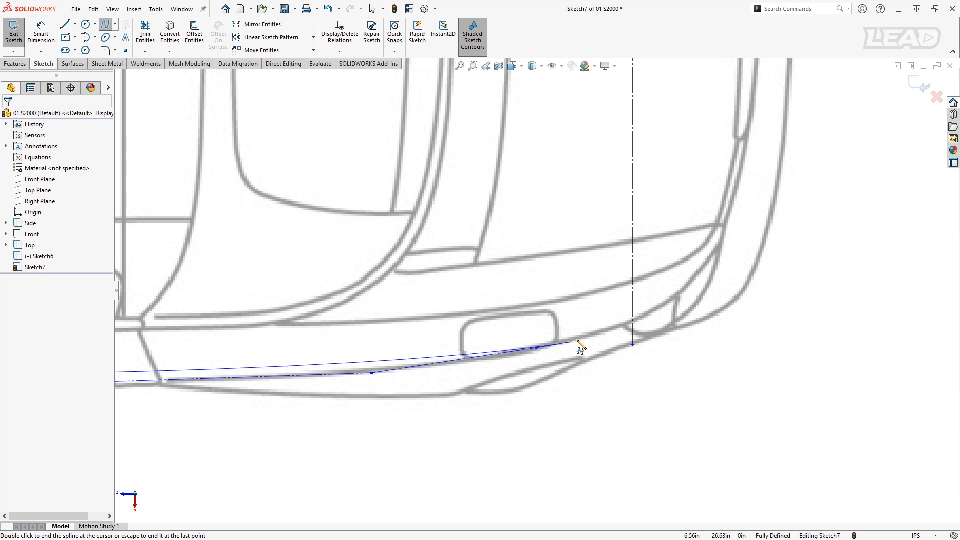
{"action": "double_click", "coordinate": [633, 323]}
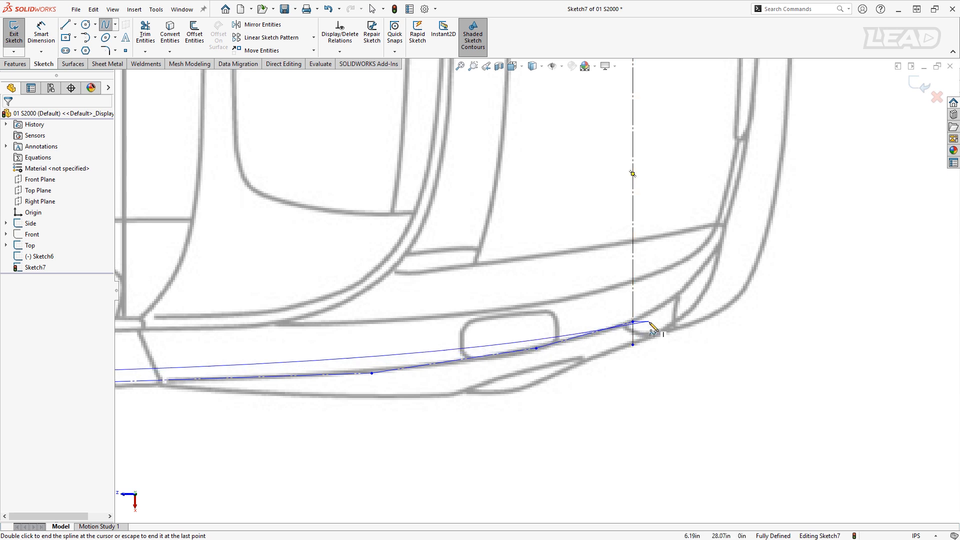
{"action": "key", "text": "Escape"}
{"action": "left_click_drag", "start_coordinate": [633, 345], "coordinate": [633, 329]}
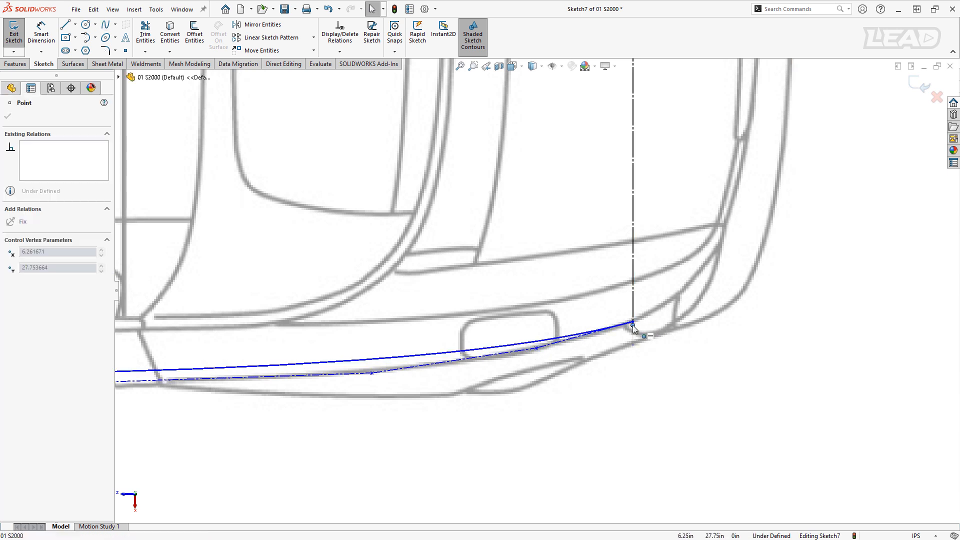
{"action": "key", "text": "Escape"}
{"action": "scroll", "coordinate": [640, 326], "scroll_direction": "up", "scroll_amount": 3}
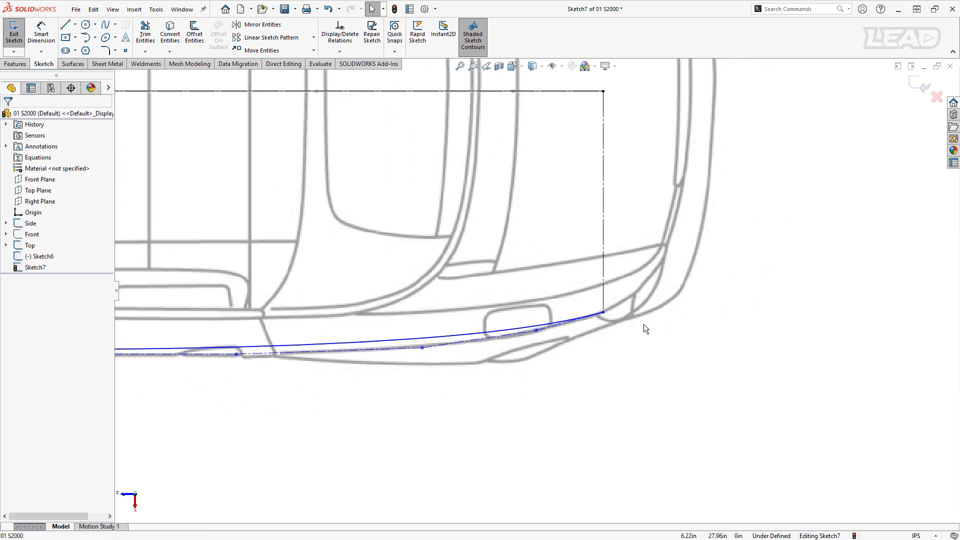
- Move the style spline's control vertices behind the door outward so the curve follows the rear half of the body side outline
{"action": "left_click", "coordinate": [423, 349]}
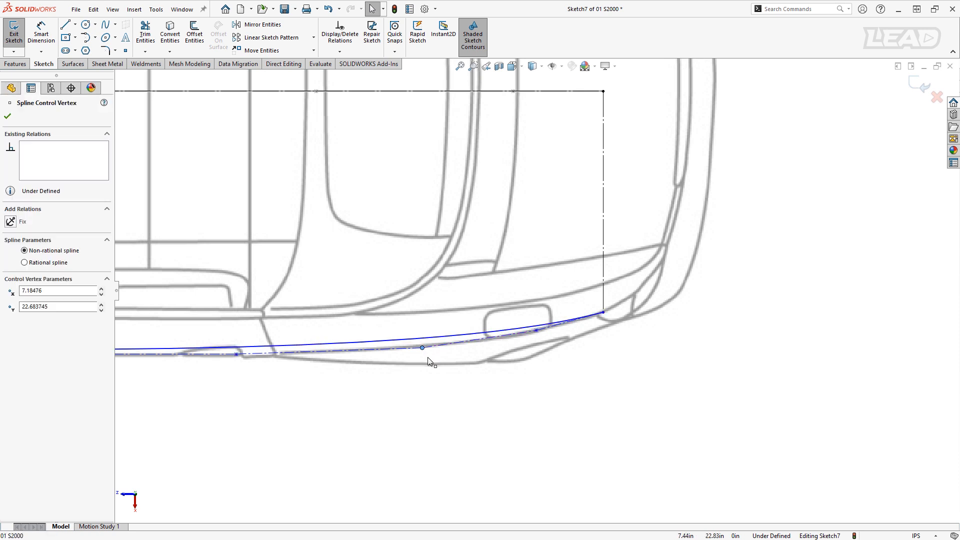
{"action": "scroll", "coordinate": [436, 350], "scroll_direction": "down", "scroll_amount": 5}
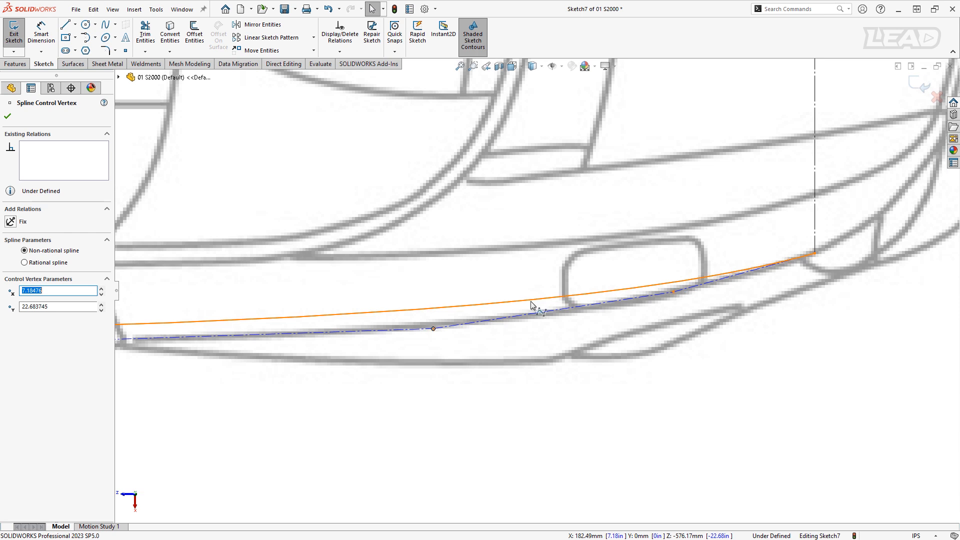
{"action": "left_click_drag", "start_coordinate": [465, 330], "coordinate": [469, 348]}
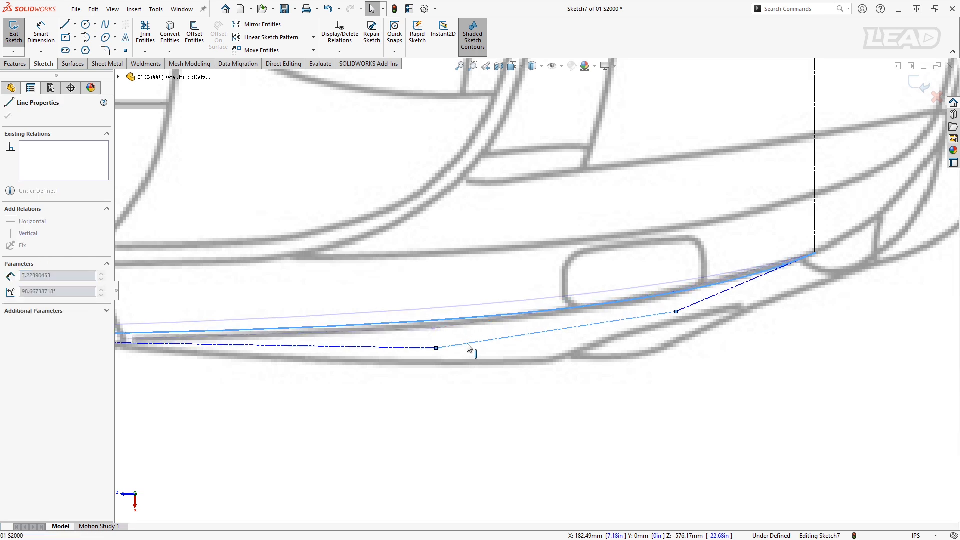
{"action": "scroll", "coordinate": [559, 335], "scroll_direction": "up", "scroll_amount": 1}
{"action": "middle_click_drag", "start_coordinate": [273, 364], "coordinate": [520, 348], "text": "ctrl"}
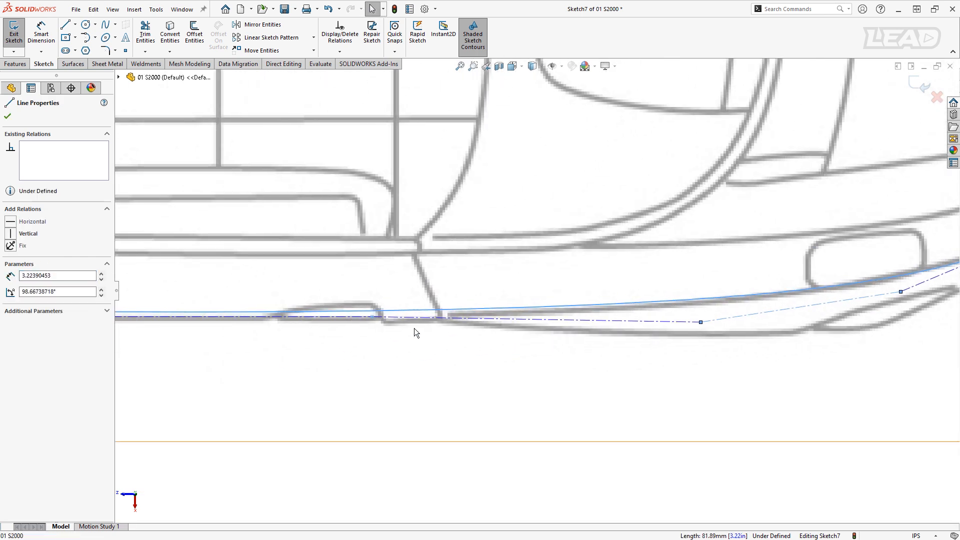
{"action": "left_click_drag", "start_coordinate": [373, 317], "coordinate": [373, 336]}
{"action": "scroll", "coordinate": [578, 328], "scroll_direction": "up", "scroll_amount": 3}
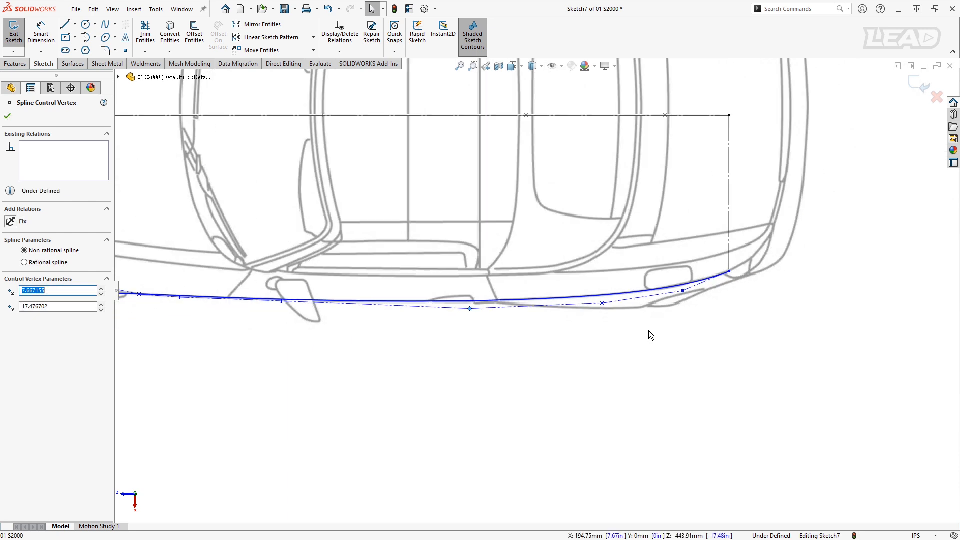
- Show the side spline's curvature comb with scale 100 and density 40, and examine it along the whole curve
{"action": "left_click", "coordinate": [454, 303]}
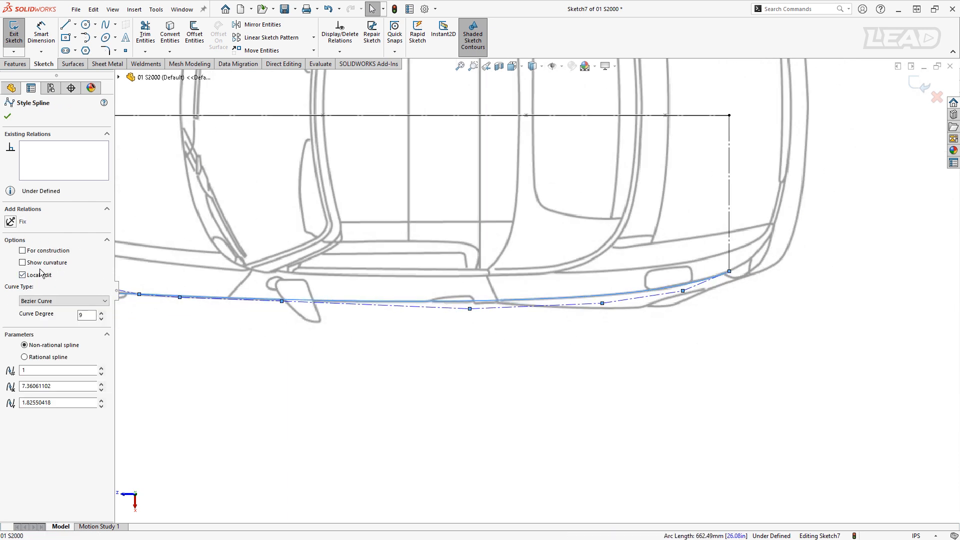
{"action": "left_click", "coordinate": [22, 262]}
{"action": "scroll", "coordinate": [645, 372], "scroll_direction": "up", "scroll_amount": 3}
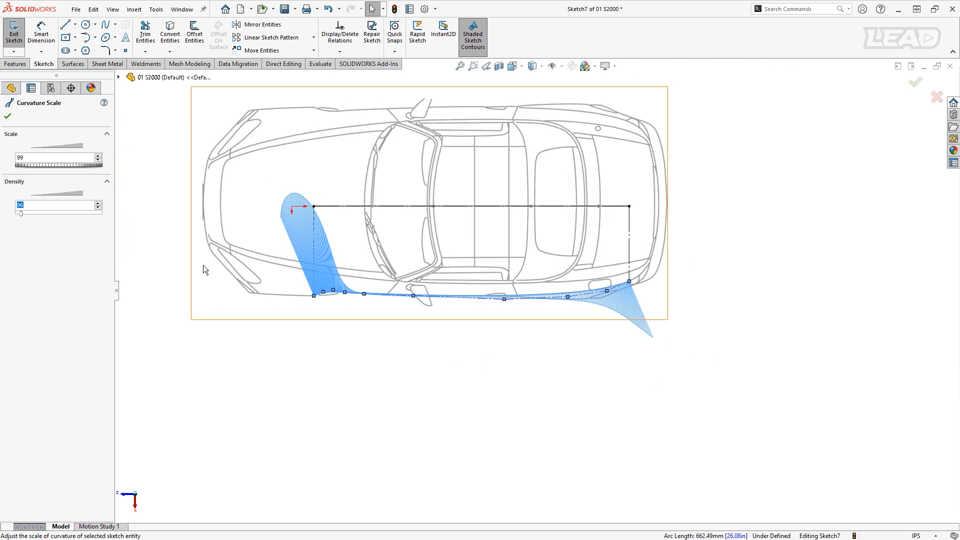
{"action": "left_click", "coordinate": [76, 166]}
{"action": "mouse_move", "coordinate": [25, 214]}
{"action": "left_mouse_down"}
{"action": "mouse_move", "coordinate": [34, 214]}
{"action": "mouse_move", "coordinate": [15, 216]}
{"action": "left_mouse_up"}
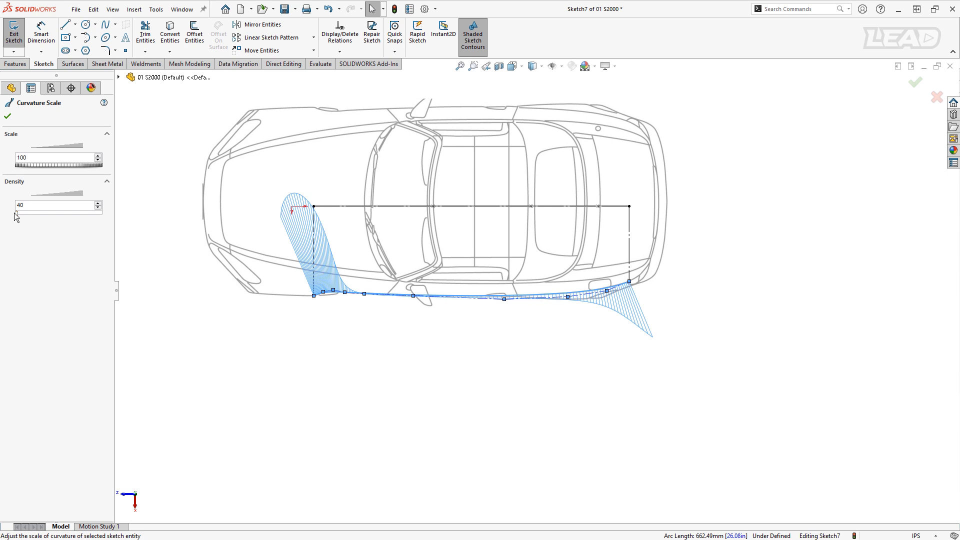
{"action": "scroll", "coordinate": [348, 304], "scroll_direction": "down", "scroll_amount": 2}
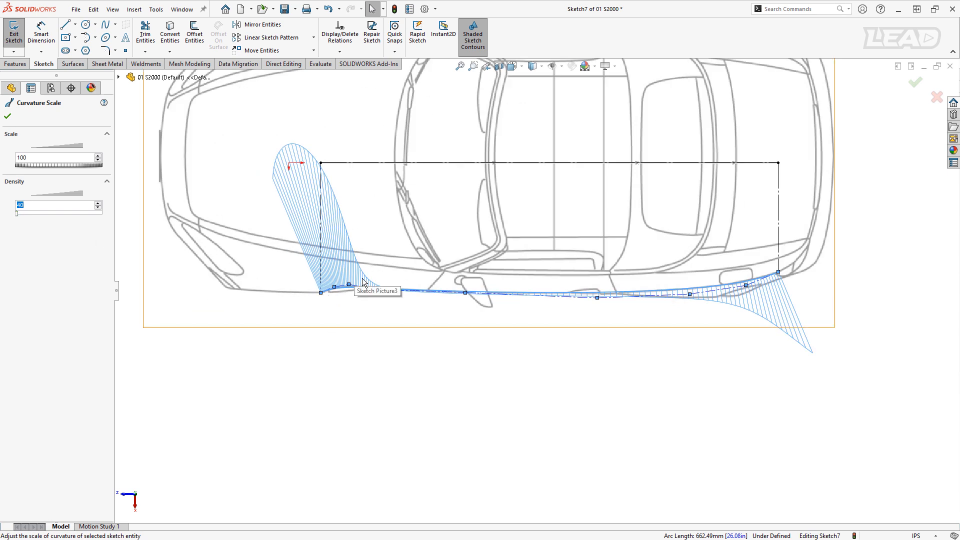
{"action": "scroll", "coordinate": [405, 298], "scroll_direction": "down", "scroll_amount": 3}
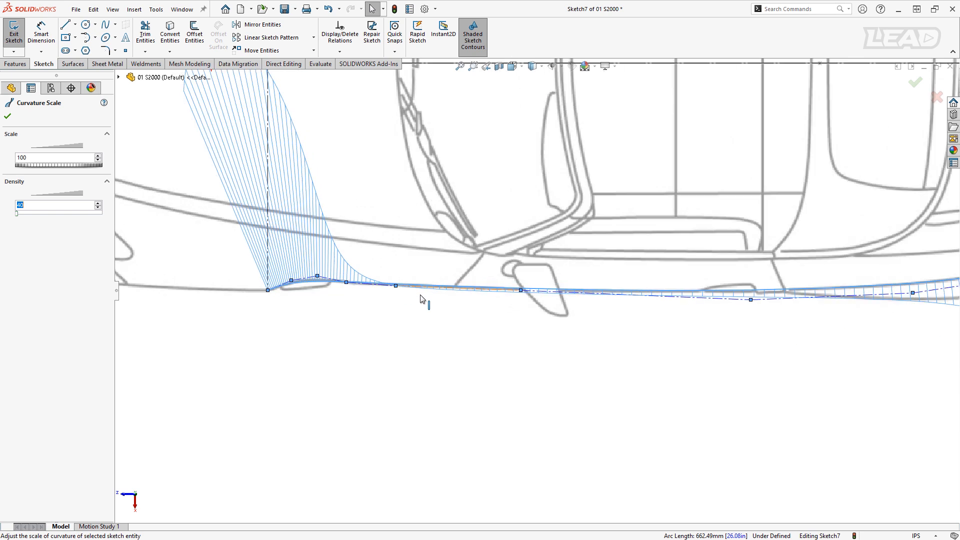
{"action": "middle_click_drag", "start_coordinate": [872, 334], "coordinate": [479, 336], "text": "ctrl"}
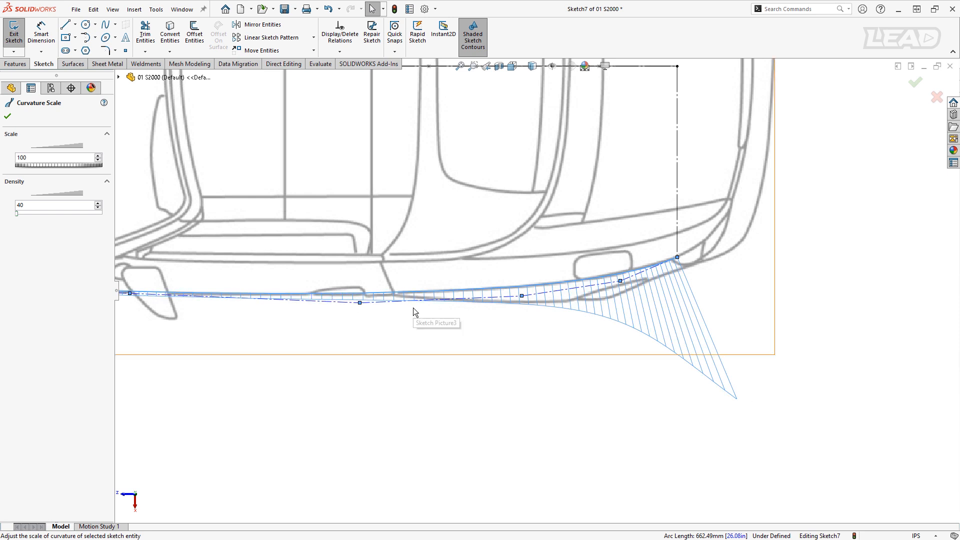
{"action": "scroll", "coordinate": [675, 327], "scroll_direction": "up", "scroll_amount": 6}
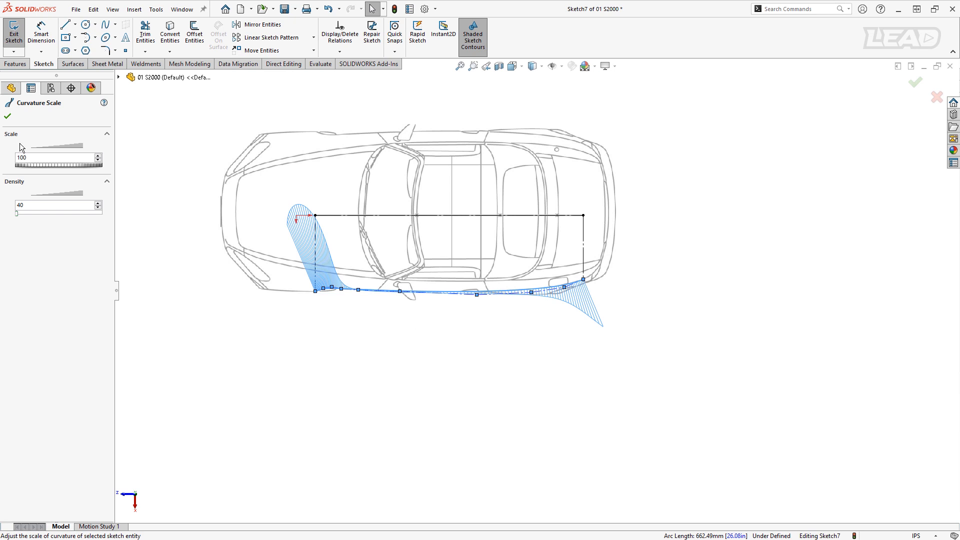
- Accept the curvature scale and turn off the side spline's curvature display
{"action": "left_click", "coordinate": [8, 117]}
{"action": "left_click", "coordinate": [378, 290]}
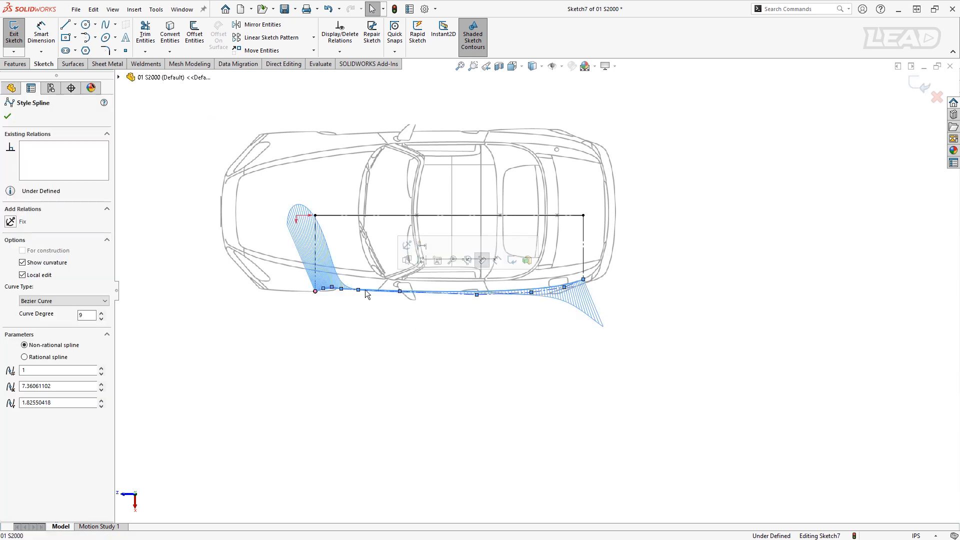
{"action": "left_click", "coordinate": [22, 263]}
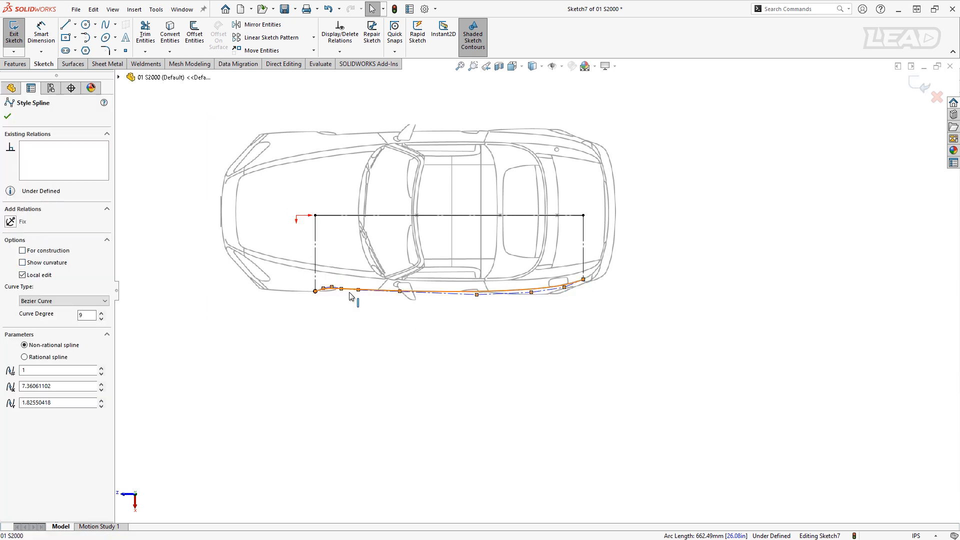
{"action": "left_click", "coordinate": [380, 319]}
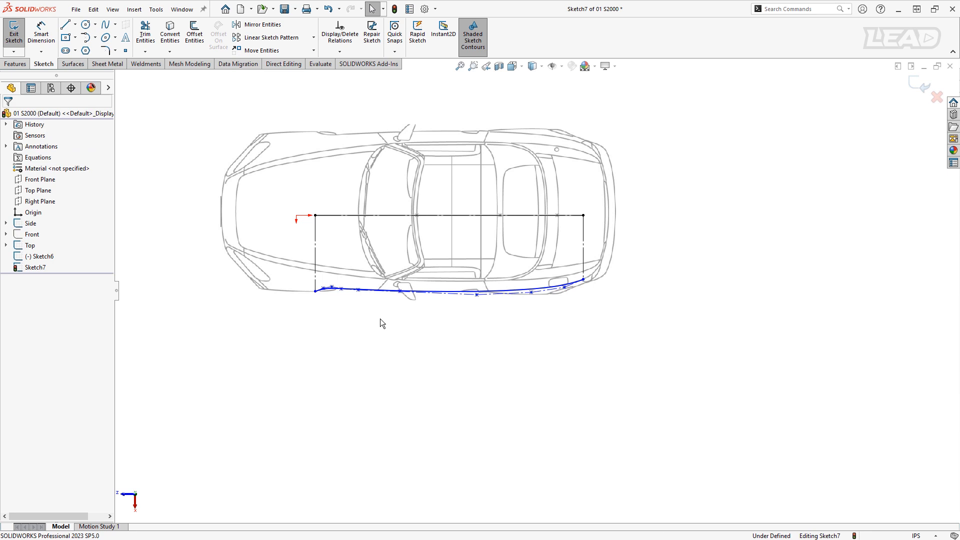
- Exit the top-view sketch and hide the Side and Top blueprint sketches, leaving the two spline sketches in a 3D view
{"action": "scroll", "coordinate": [343, 295], "scroll_direction": "down", "scroll_amount": 5}
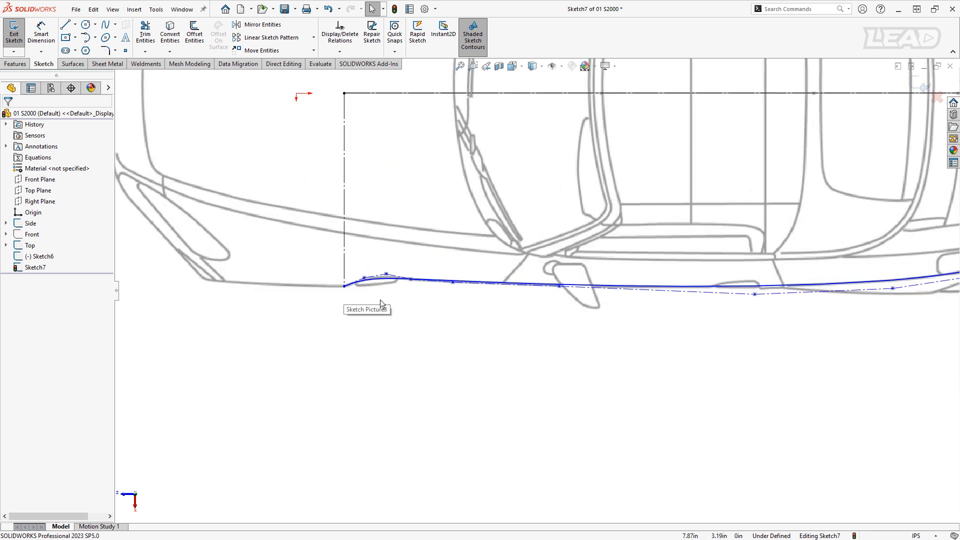
{"action": "scroll", "coordinate": [387, 301], "scroll_direction": "up", "scroll_amount": 3}
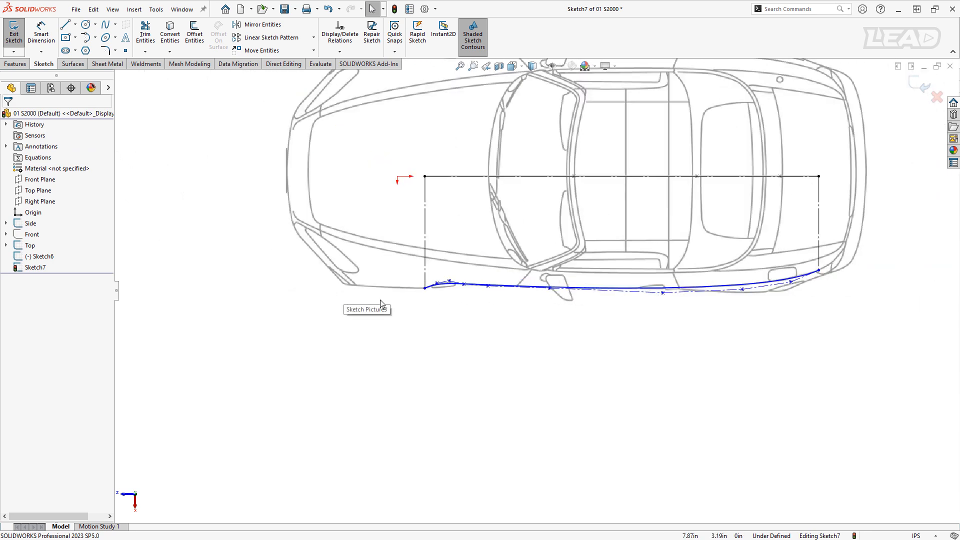
{"action": "left_click", "coordinate": [918, 82]}
{"action": "middle_click_drag", "start_coordinate": [663, 269], "coordinate": [661, 271]}
{"action": "left_click", "coordinate": [30, 224]}
{"action": "left_click", "coordinate": [35, 206]}
{"action": "left_click", "coordinate": [30, 245]}
{"action": "left_click", "coordinate": [35, 230]}
{"action": "scroll", "coordinate": [276, 347], "scroll_direction": "up", "scroll_amount": 2}
{"action": "mouse_move", "coordinate": [476, 332]}
{"action": "middle_mouse_down"}
{"action": "mouse_move", "coordinate": [512, 305]}
{"action": "mouse_move", "coordinate": [501, 332]}
{"action": "mouse_move", "coordinate": [553, 308]}
{"action": "mouse_move", "coordinate": [576, 317]}
{"action": "mouse_move", "coordinate": [553, 328]}
{"action": "middle_mouse_up"}
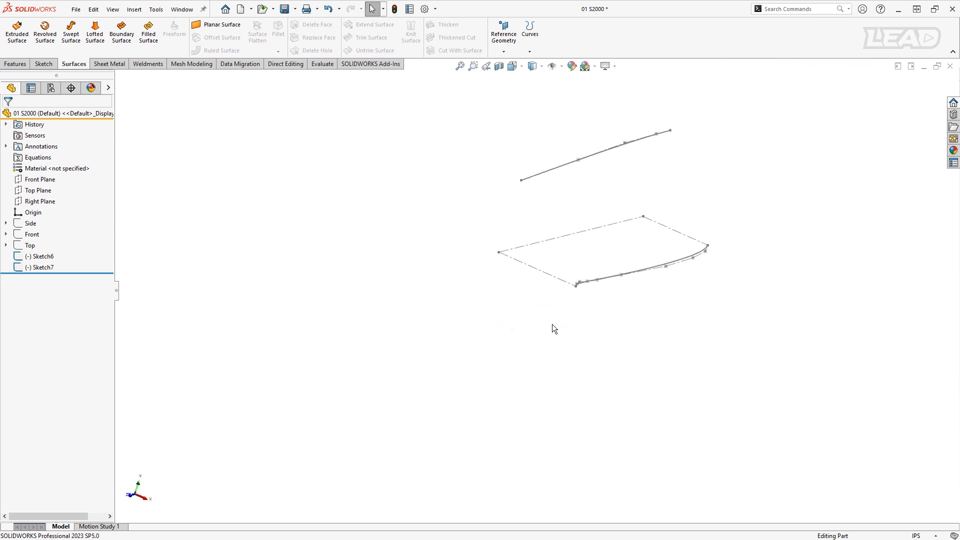
- Extrude the side-view style spline outward as a surface, blind to a depth of 12.86 in, over the top-view curve
{"action": "left_click", "coordinate": [562, 169]}
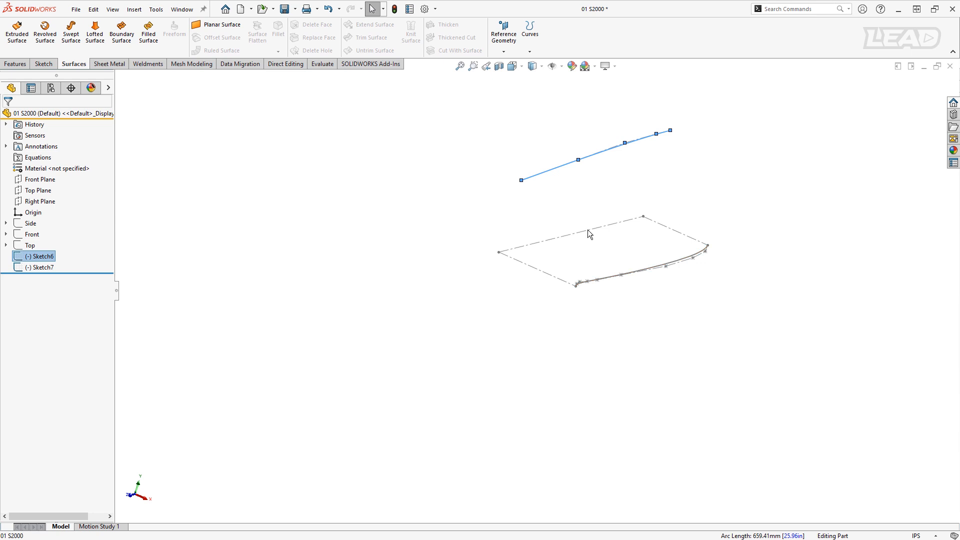
{"action": "key", "text": "Escape"}
{"action": "left_click", "coordinate": [16, 31]}
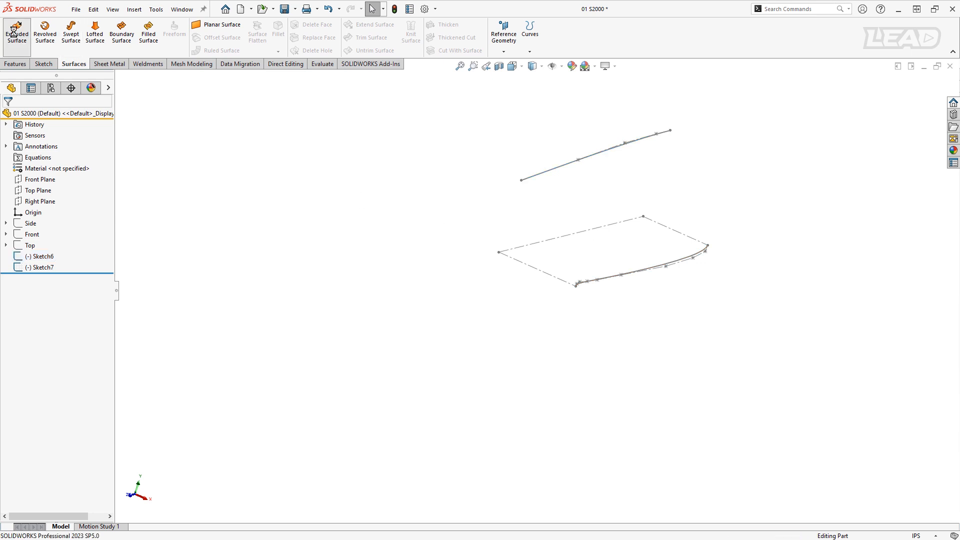
{"action": "left_click", "coordinate": [599, 156]}
{"action": "left_click_drag", "start_coordinate": [606, 164], "coordinate": [730, 286]}
{"action": "right_click", "coordinate": [728, 293]}
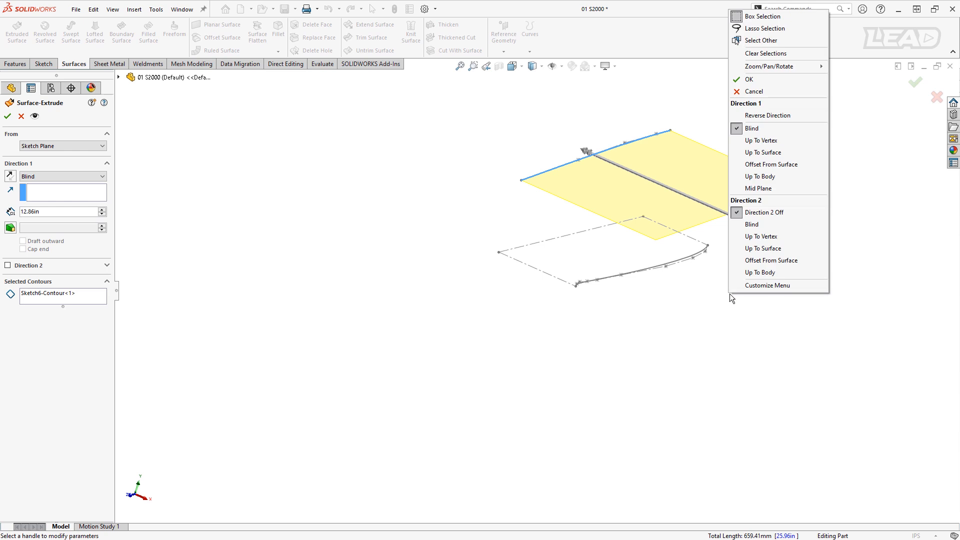
{"action": "left_click", "coordinate": [769, 80]}
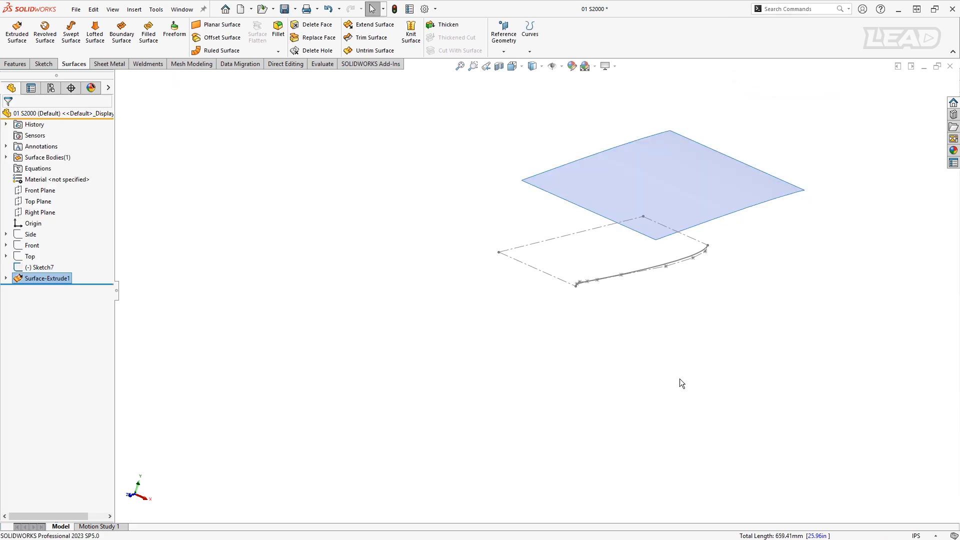
- Extrude the top-view style spline as a surface, blind to a depth of 12.86 in, so it passes through the first surface
{"action": "left_click", "coordinate": [17, 34]}
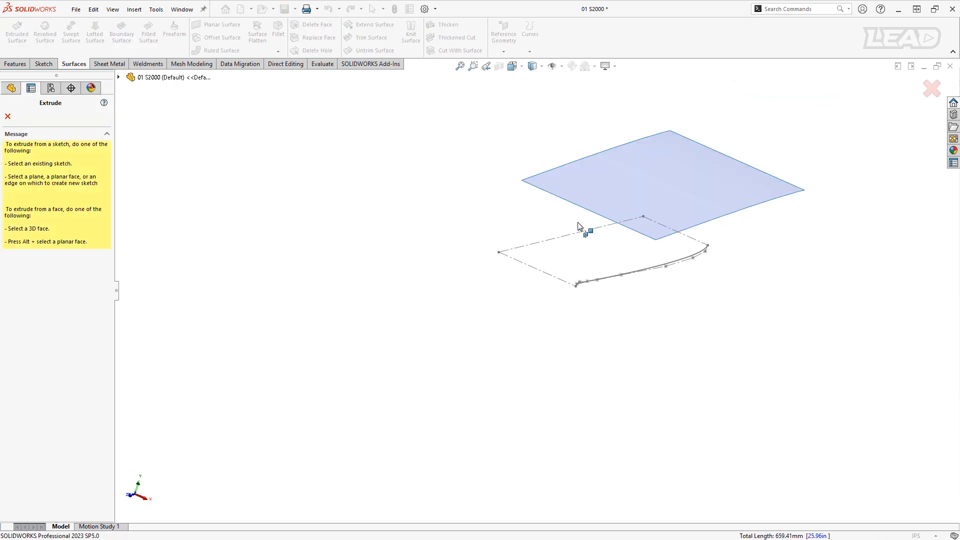
{"action": "left_click", "coordinate": [614, 277]}
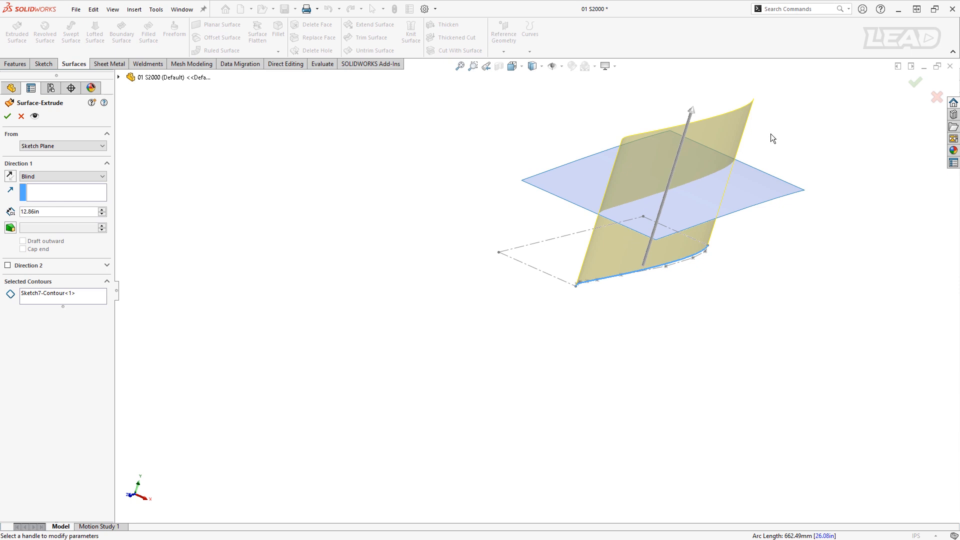
{"action": "left_click", "coordinate": [918, 81]}
{"action": "middle_click_drag", "start_coordinate": [649, 334], "coordinate": [623, 326]}
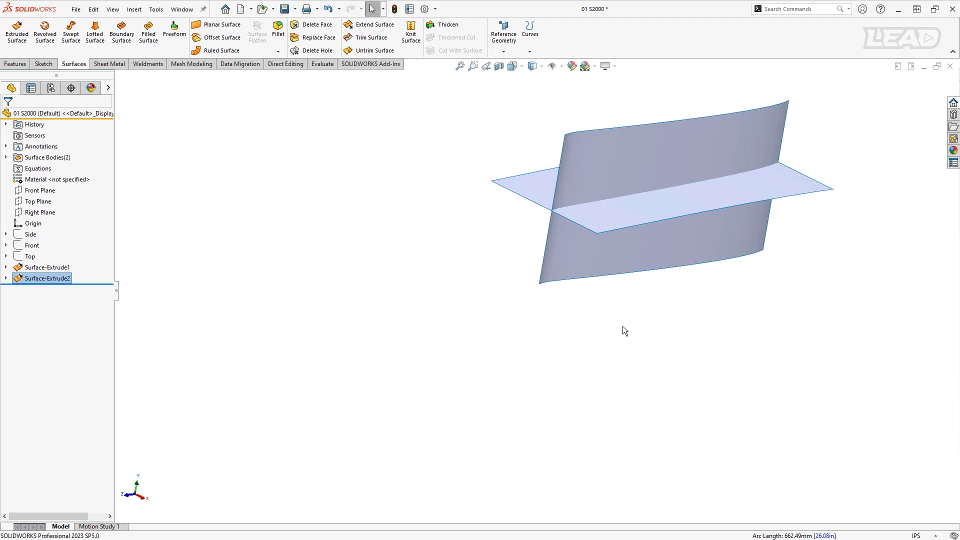
{"action": "middle_click_drag", "start_coordinate": [631, 325], "coordinate": [585, 345]}
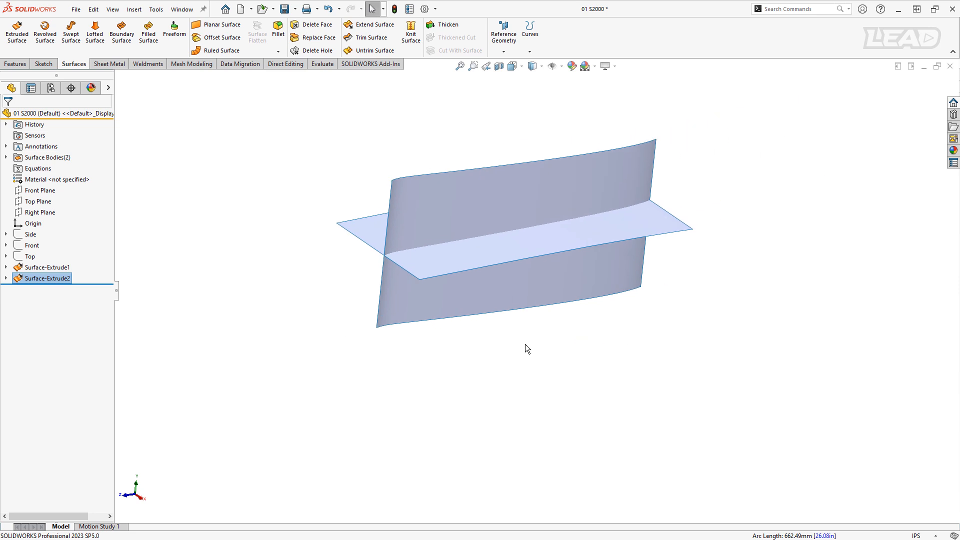
- Show the absorbed spline sketches, Sketch6 and Sketch7, of the two extruded surfaces
{"action": "left_click", "coordinate": [6, 278]}
{"action": "left_click", "coordinate": [6, 267]}
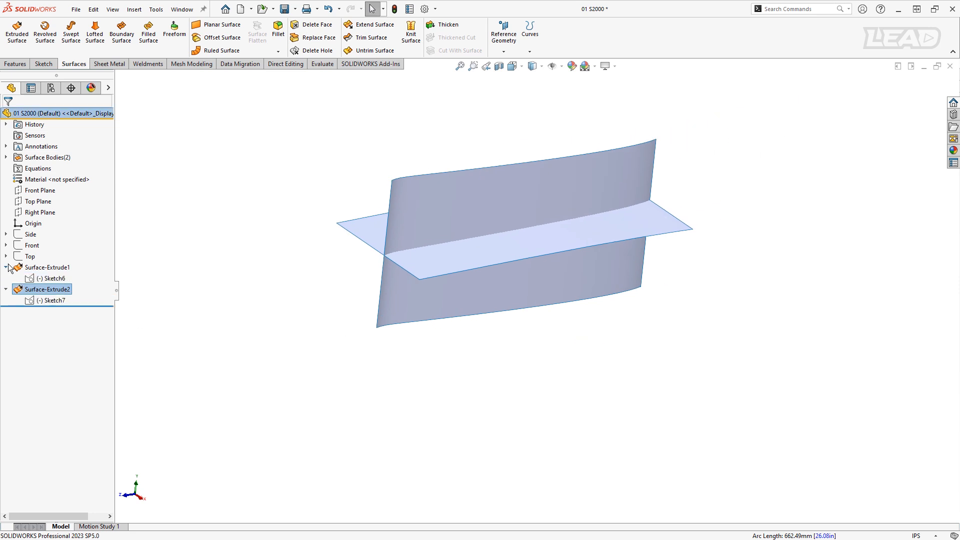
{"action": "left_click", "coordinate": [50, 278]}
{"action": "left_click", "coordinate": [46, 265]}
{"action": "left_click", "coordinate": [52, 300]}
{"action": "left_click", "coordinate": [47, 286]}
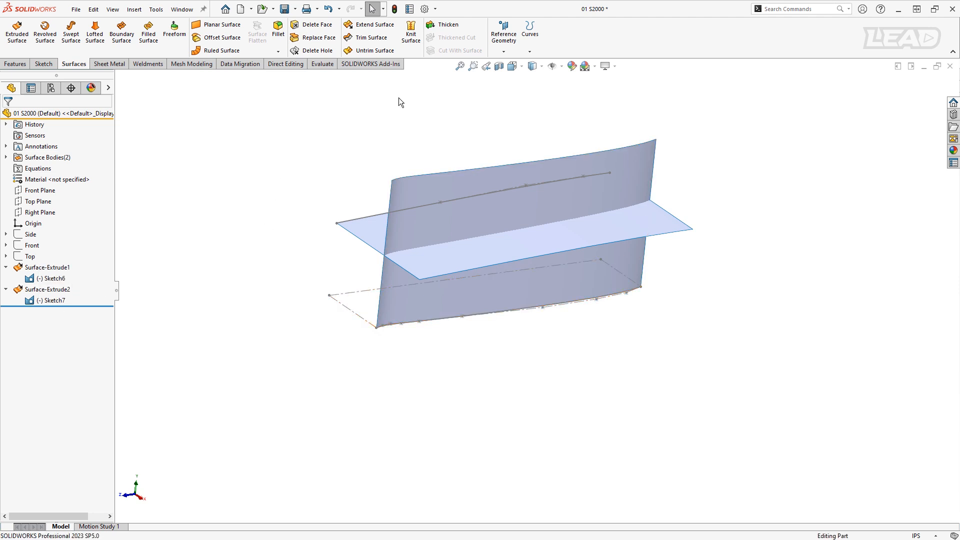
- Create a projected curve with the sketch-on-sketch type from the side-view spline sketch and the top-view spline sketch
{"action": "left_click", "coordinate": [535, 51]}
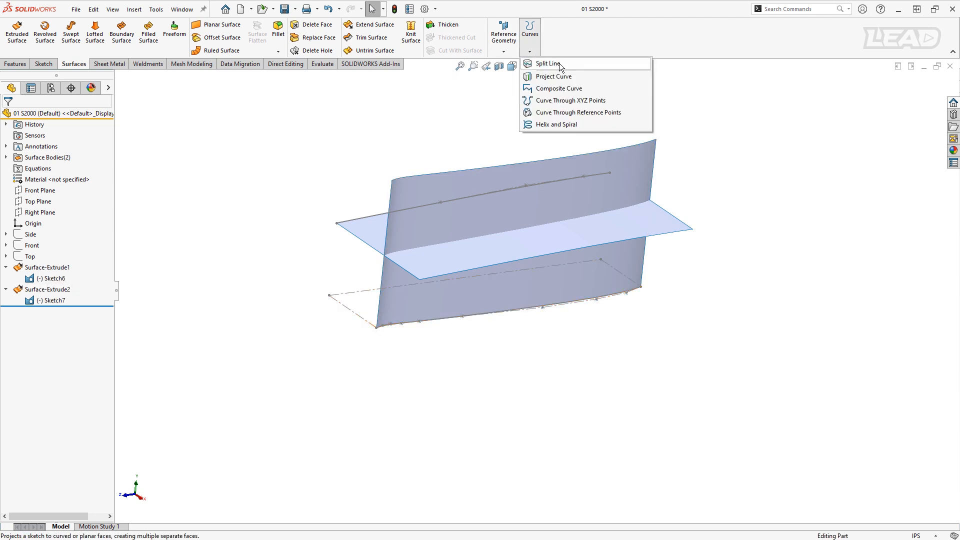
{"action": "left_click", "coordinate": [578, 77]}
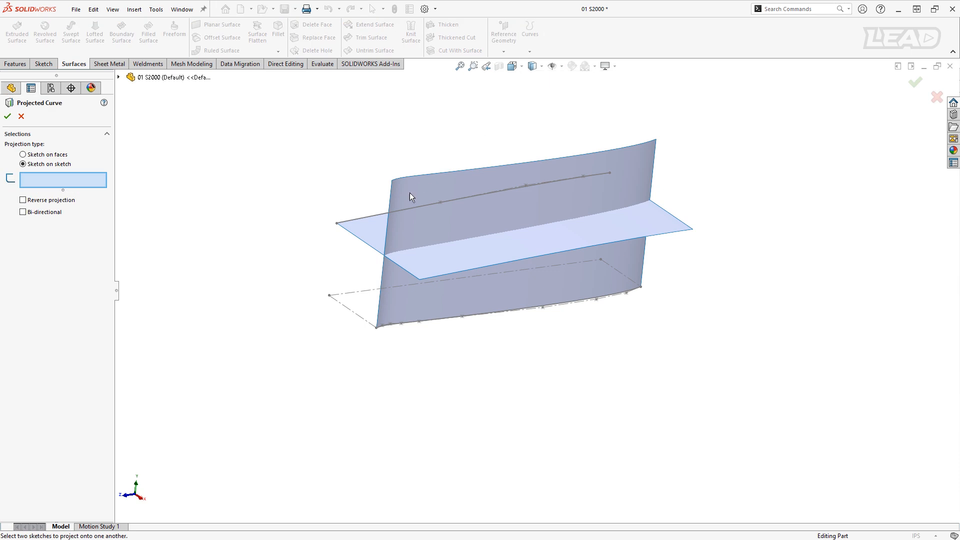
{"action": "left_click", "coordinate": [389, 214]}
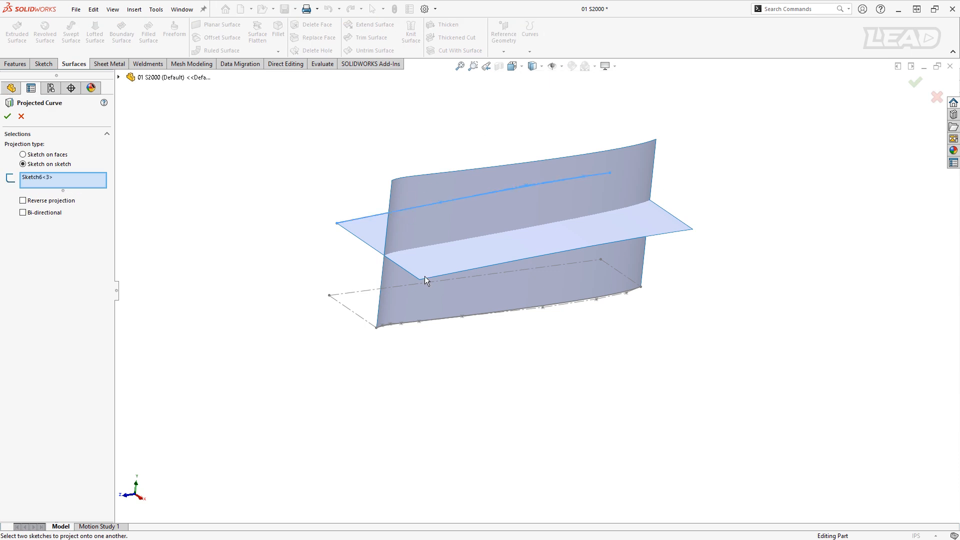
{"action": "left_click", "coordinate": [441, 324]}
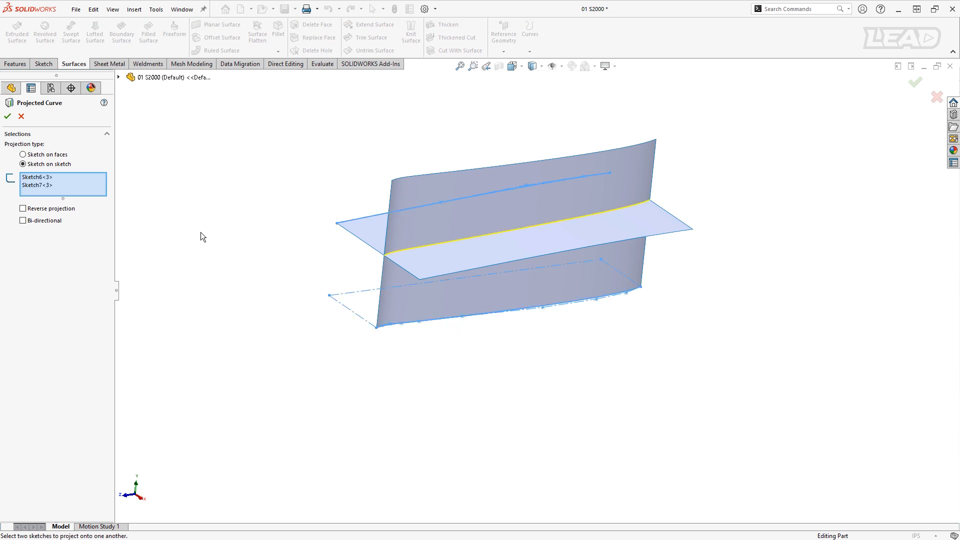
{"action": "left_click", "coordinate": [8, 116]}
{"action": "mouse_move", "coordinate": [371, 143]}
{"action": "middle_mouse_down"}
{"action": "mouse_move", "coordinate": [353, 143]}
{"action": "mouse_move", "coordinate": [365, 146]}
{"action": "middle_mouse_up"}
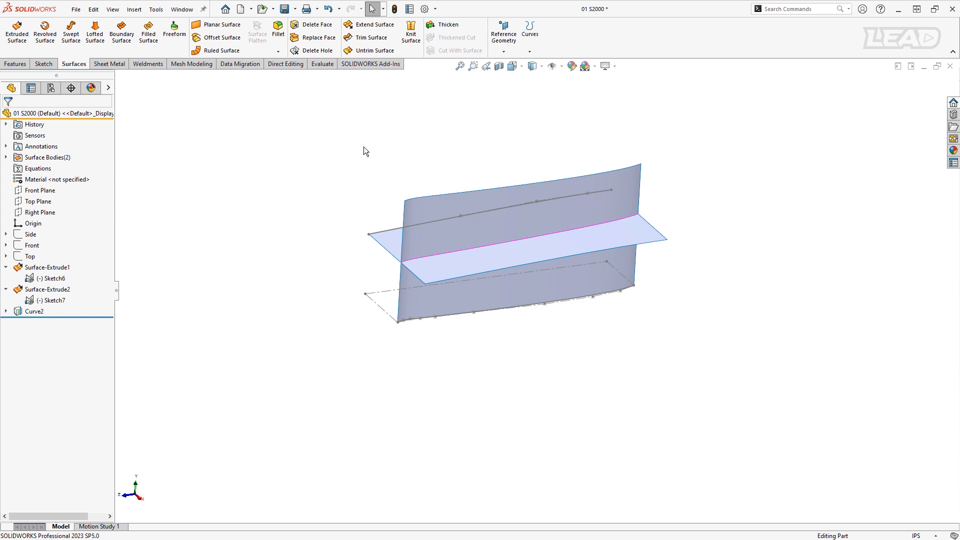
- Hide both extruded surfaces, leaving only the projected curve and its two source sketches in view
{"action": "left_click", "coordinate": [42, 266]}
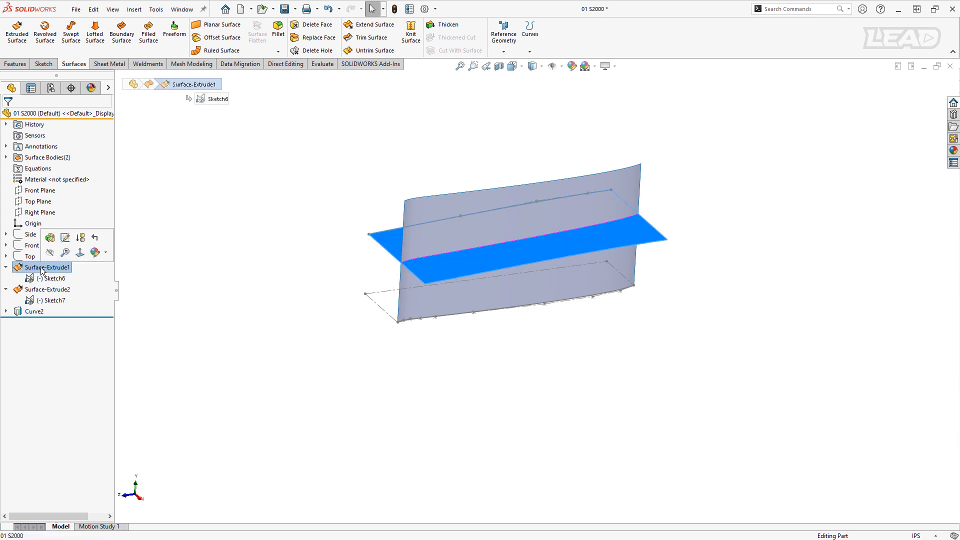
{"action": "left_click", "coordinate": [44, 290]}
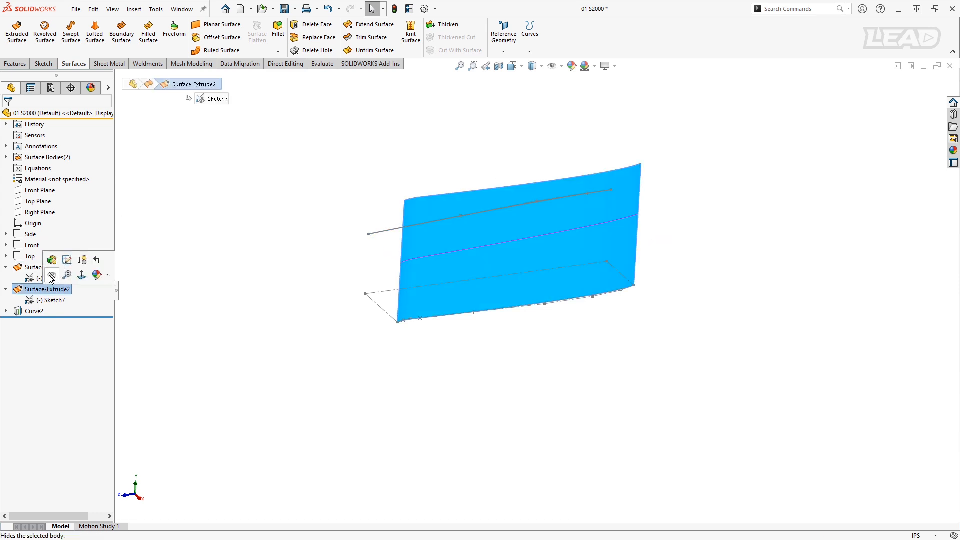
{"action": "left_click", "coordinate": [52, 275]}
{"action": "mouse_move", "coordinate": [266, 299]}
{"action": "middle_mouse_down"}
{"action": "mouse_move", "coordinate": [366, 287]}
{"action": "mouse_move", "coordinate": [272, 292]}
{"action": "middle_mouse_up"}
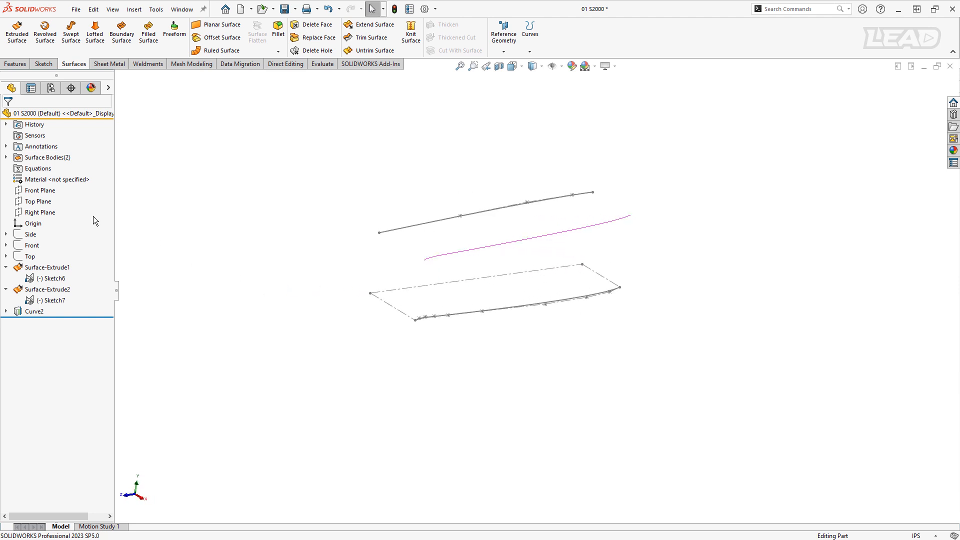
- Show the Side and Top blueprint sketches around the projected curve
{"action": "left_click", "coordinate": [30, 234]}
{"action": "left_click", "coordinate": [39, 221]}
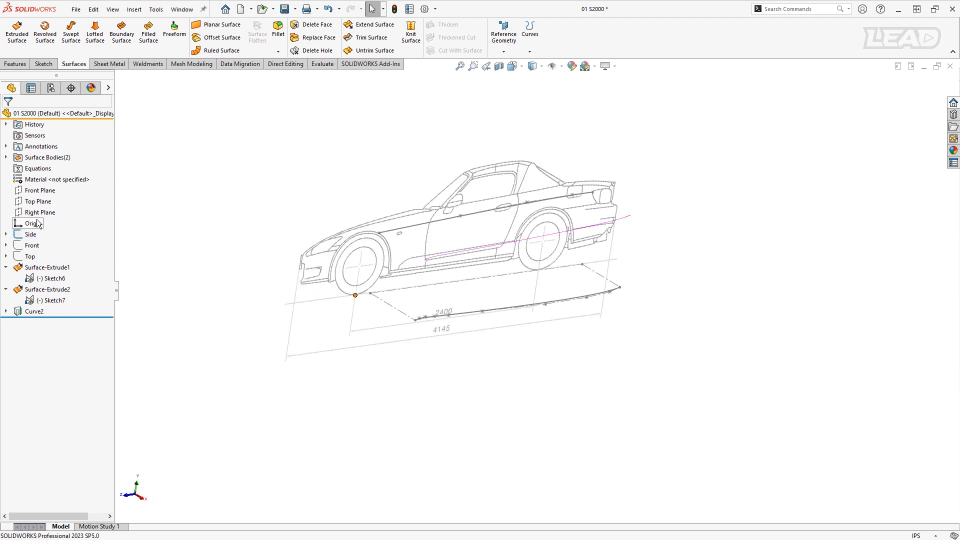
{"action": "left_click", "coordinate": [35, 260]}
{"action": "left_click", "coordinate": [43, 246]}
- In the right-side view, hide both source spline sketches so only the projected curve lies over the blueprint
{"action": "middle_click_drag", "start_coordinate": [548, 361], "coordinate": [538, 349]}
{"action": "key", "text": "space"}
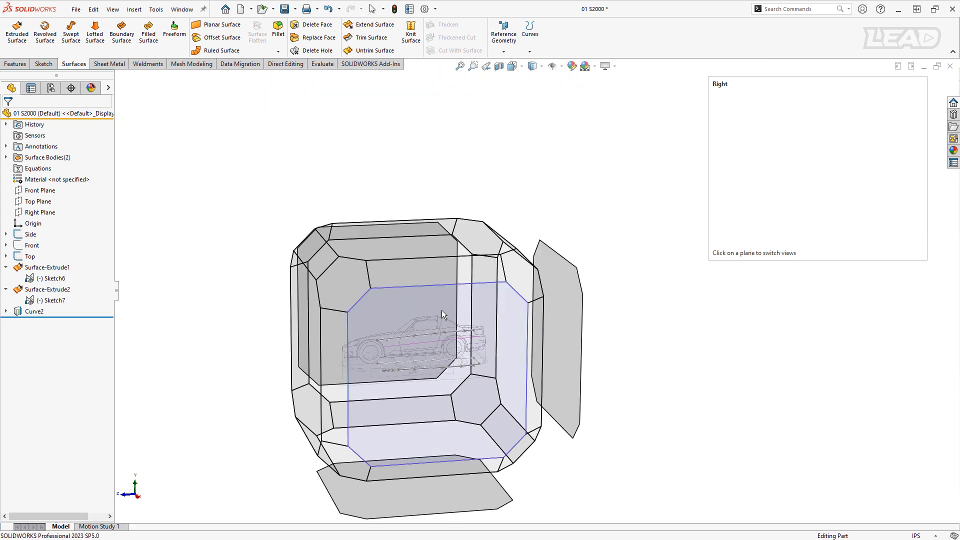
{"action": "left_click", "coordinate": [439, 309]}
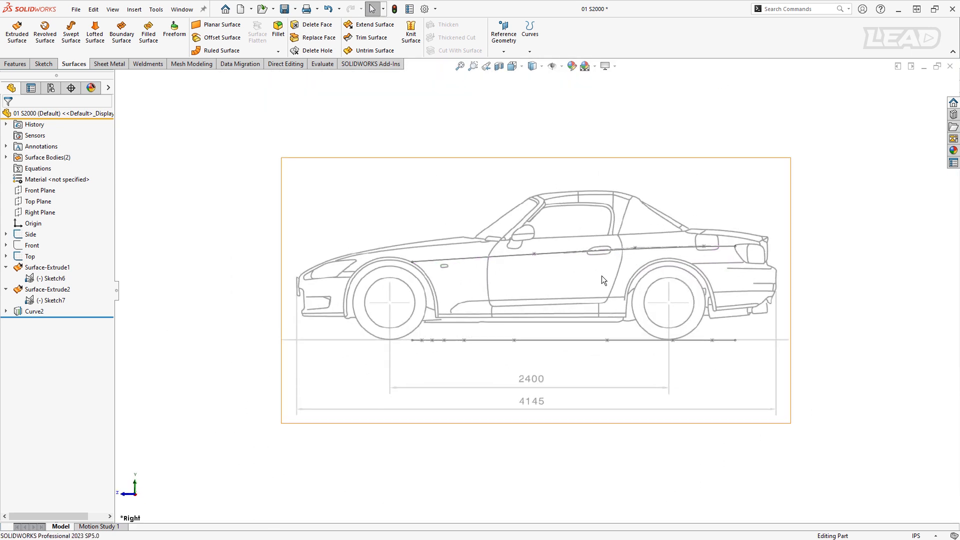
{"action": "left_click", "coordinate": [53, 300]}
{"action": "left_click", "coordinate": [52, 278]}
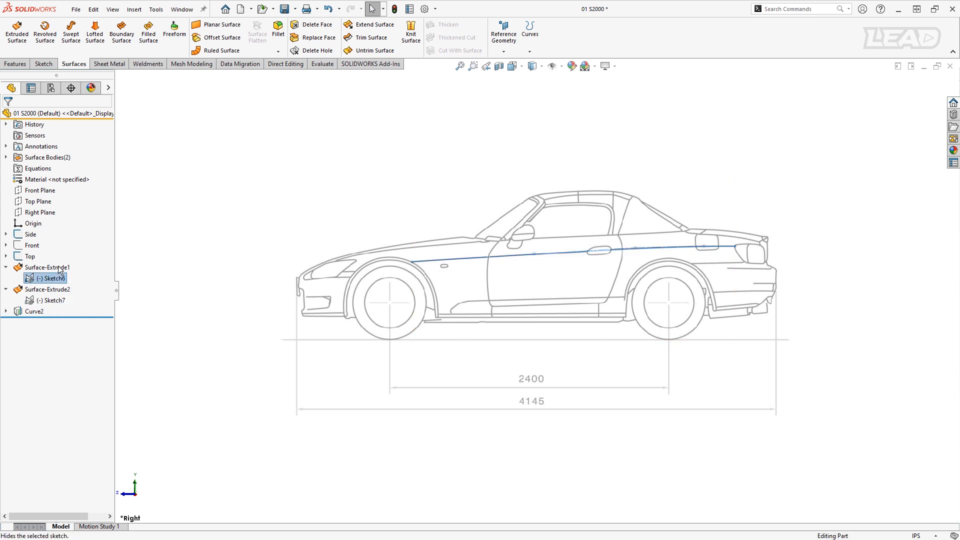
{"action": "left_click", "coordinate": [58, 266]}
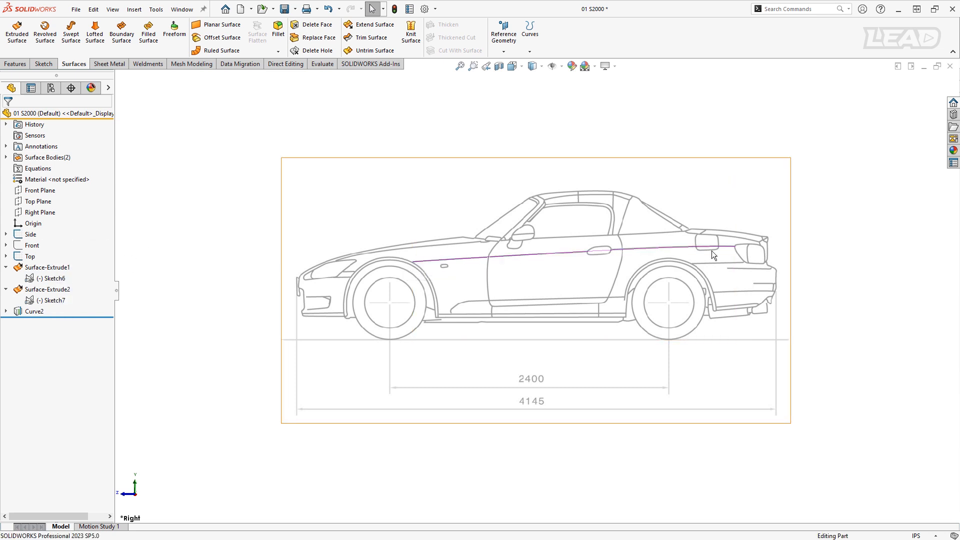
- Examine how the projected curve follows the Top and Side blueprints from the top view, the right view and intermediate 3D angles
{"action": "middle_click_drag", "start_coordinate": [687, 178], "coordinate": [691, 262]}
{"action": "key", "text": "space"}
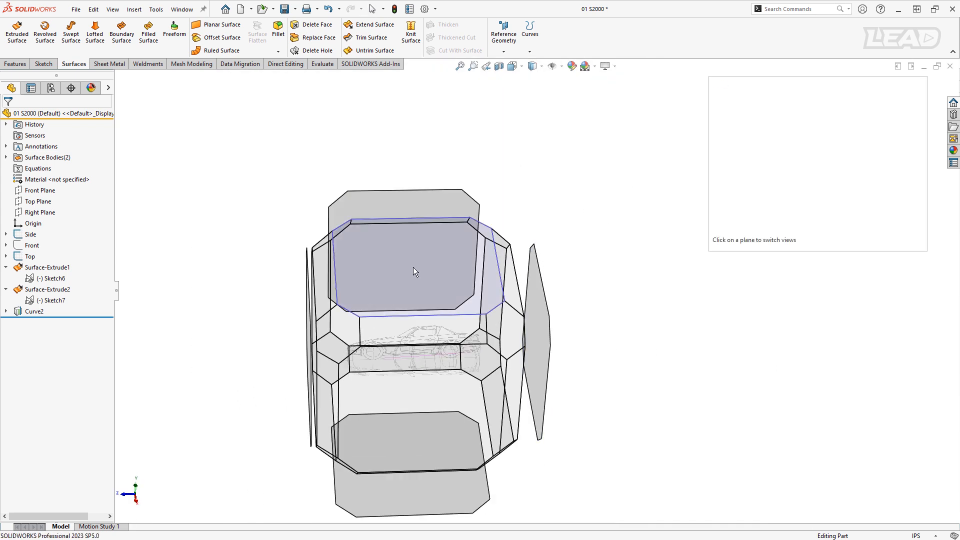
{"action": "left_click", "coordinate": [413, 270]}
{"action": "scroll", "coordinate": [458, 439], "scroll_direction": "down", "scroll_amount": 5}
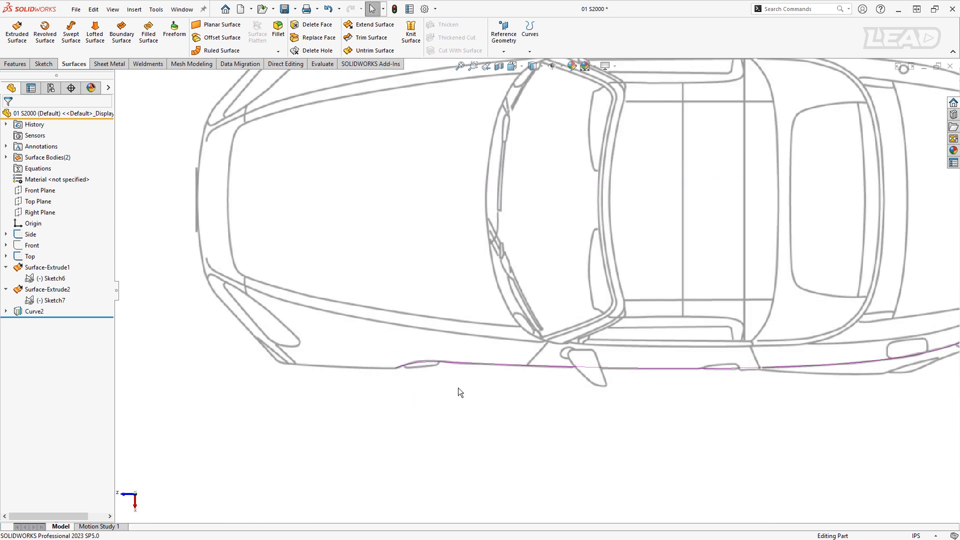
{"action": "left_click", "coordinate": [463, 364]}
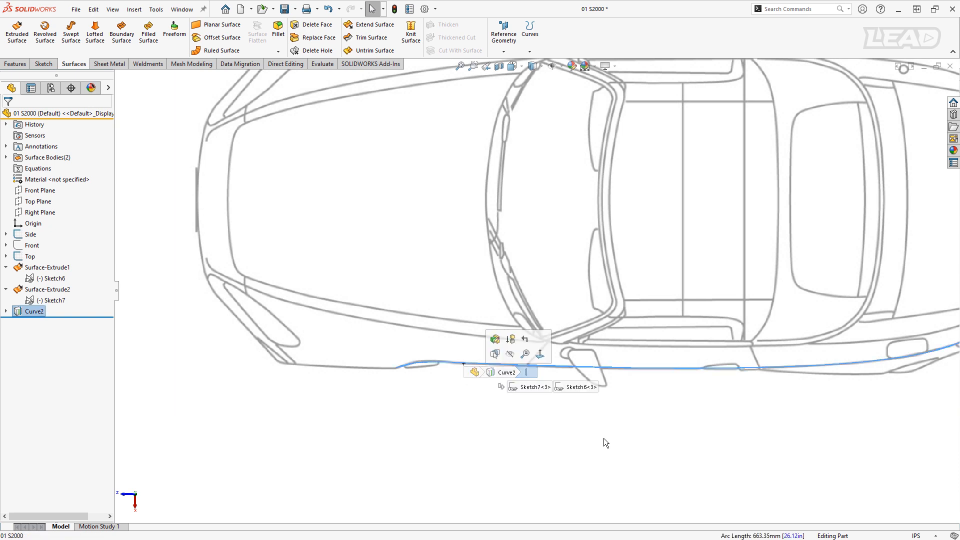
{"action": "scroll", "coordinate": [698, 448], "scroll_direction": "up", "scroll_amount": 2}
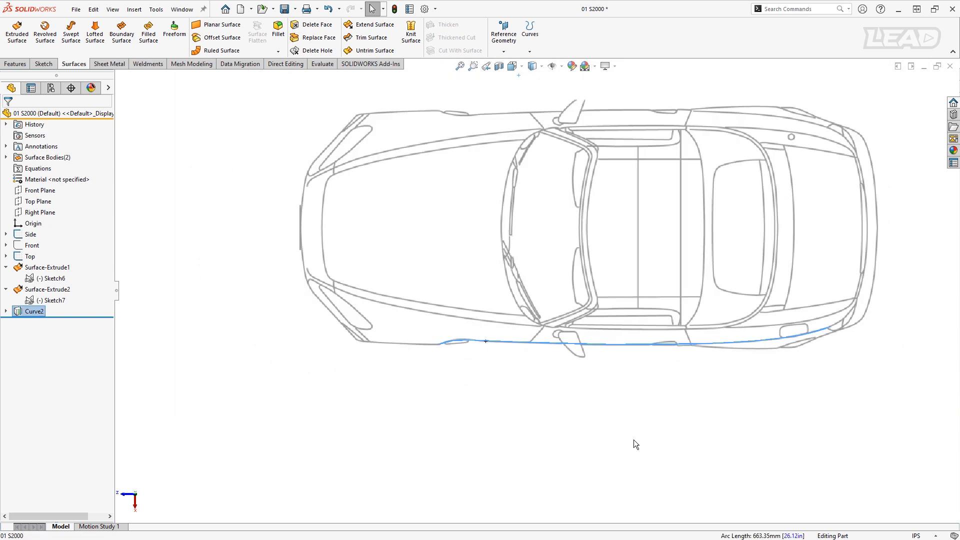
{"action": "middle_click_drag", "start_coordinate": [634, 444], "coordinate": [643, 251]}
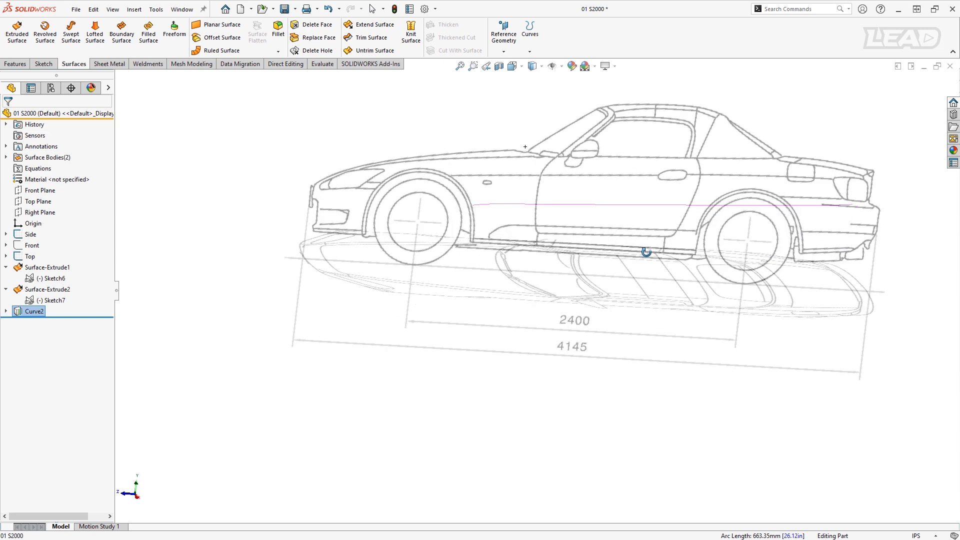
{"action": "left_click", "coordinate": [553, 413]}
{"action": "middle_click_drag", "start_coordinate": [472, 414], "coordinate": [457, 391]}
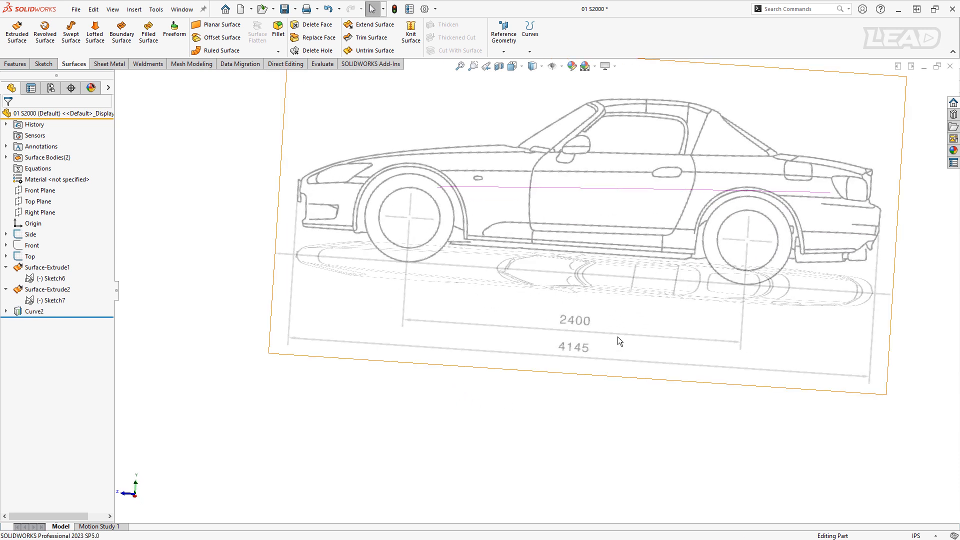
{"action": "key", "text": "space"}
{"action": "left_click", "coordinate": [427, 331]}
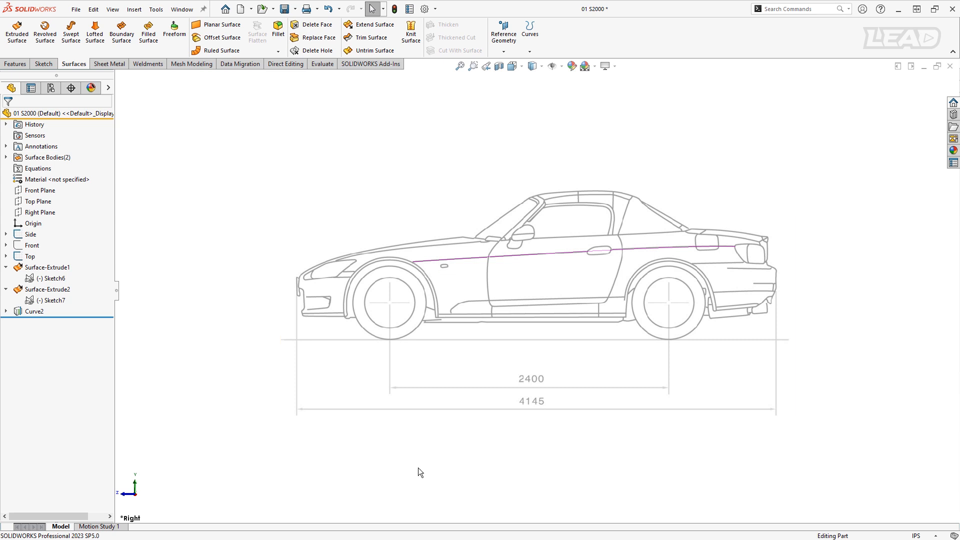
{"action": "middle_click_drag", "start_coordinate": [605, 218], "coordinate": [609, 417]}
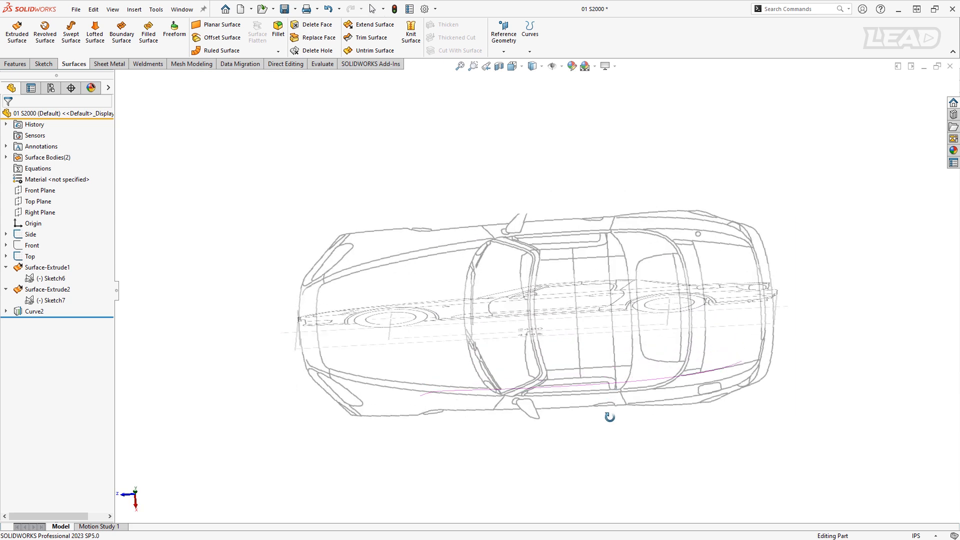
{"action": "mouse_move", "coordinate": [456, 397]}
{"action": "middle_mouse_down"}
{"action": "mouse_move", "coordinate": [466, 441]}
{"action": "mouse_move", "coordinate": [430, 422]}
{"action": "middle_mouse_up"}
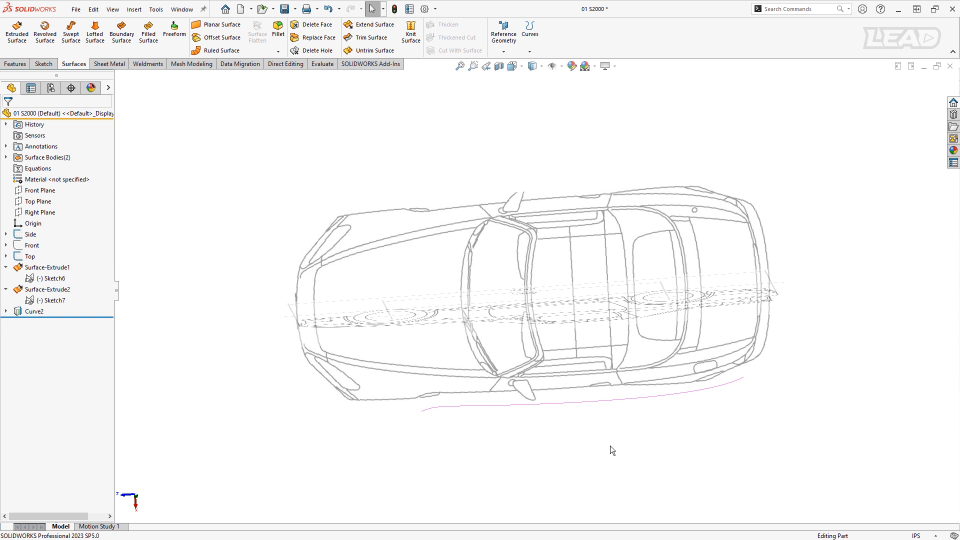
{"action": "middle_click_drag", "start_coordinate": [611, 439], "coordinate": [606, 310]}
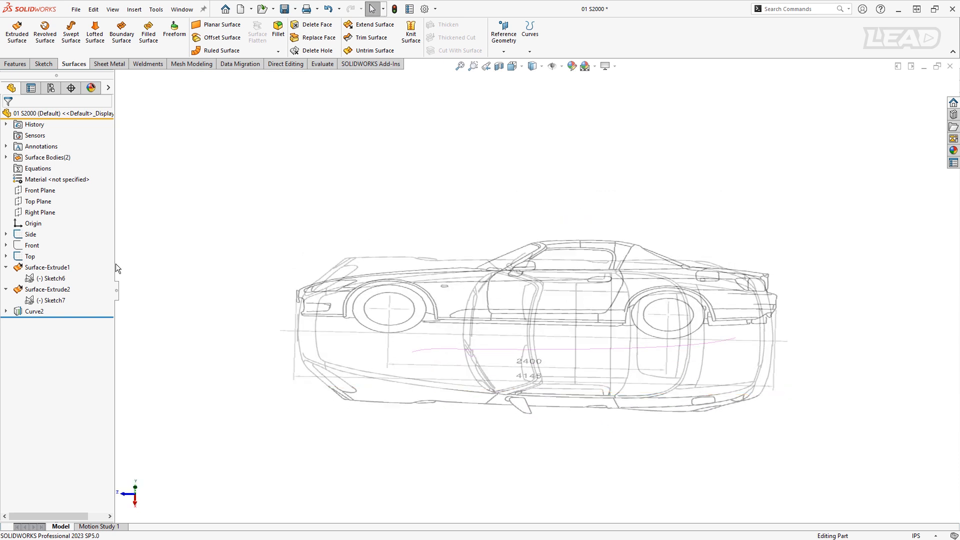
- Hide the projected curve, leaving only the Side and Top blueprints displayed
{"action": "left_click", "coordinate": [55, 300]}
{"action": "left_click", "coordinate": [410, 495]}
{"action": "middle_click_drag", "start_coordinate": [611, 475], "coordinate": [611, 388]}
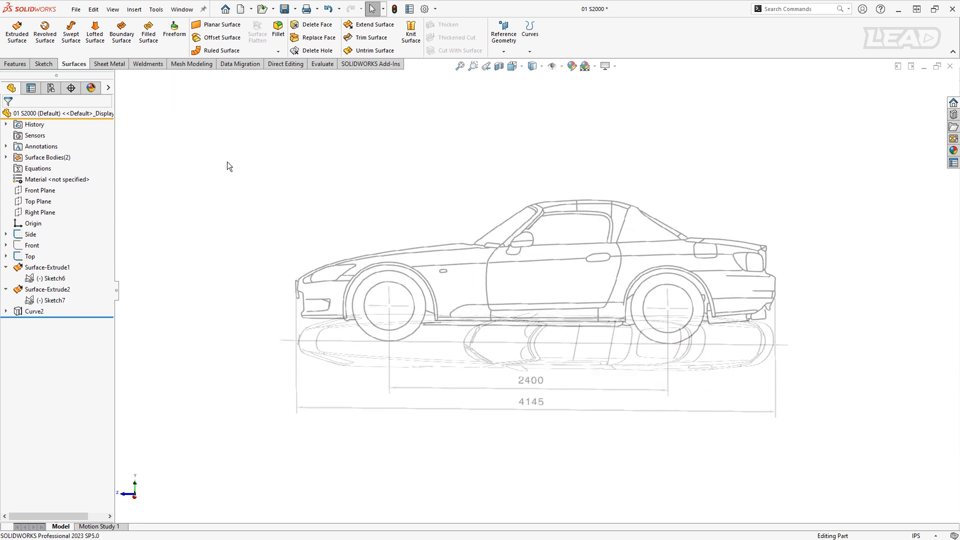
- Start a new 3D sketch and orient the model to the top view over the Top blueprint
{"action": "left_click", "coordinate": [48, 64]}
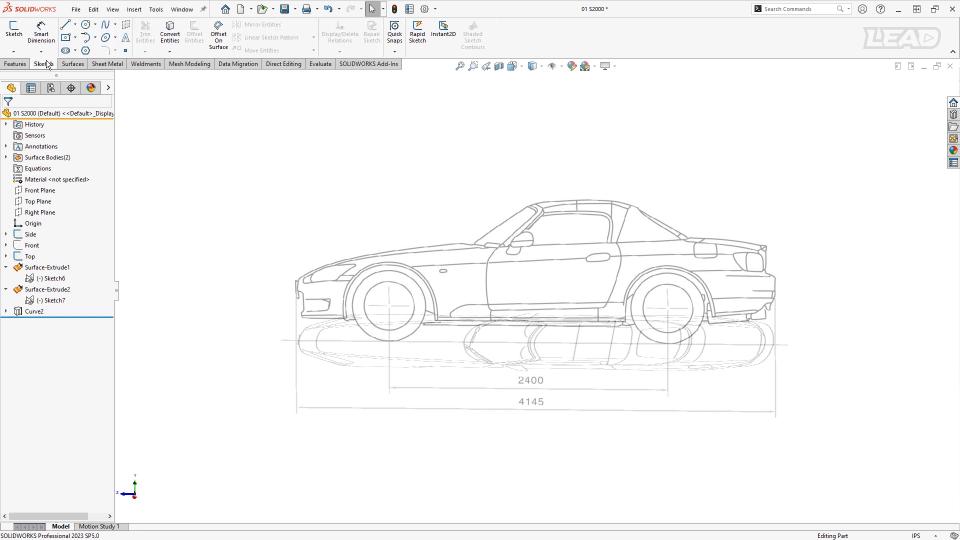
{"action": "left_click", "coordinate": [22, 66]}
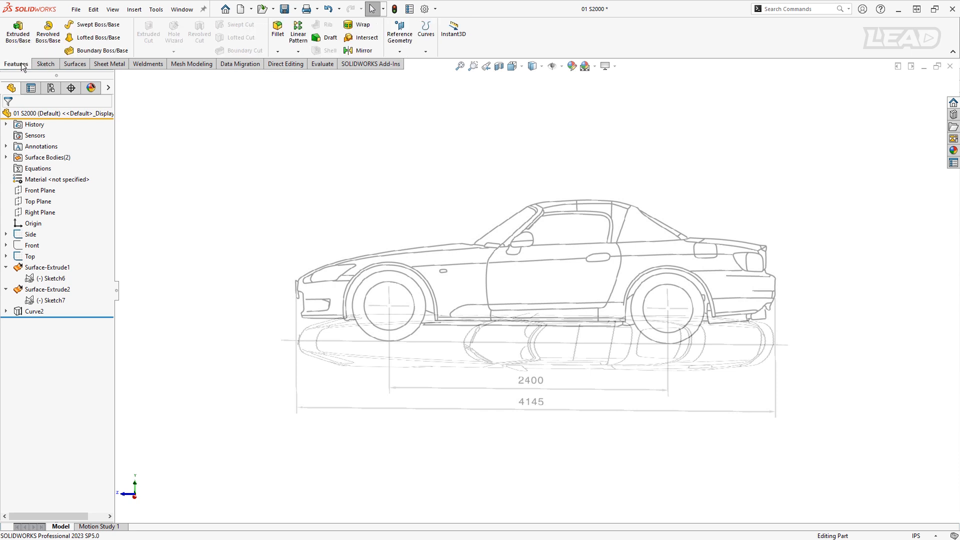
{"action": "left_click", "coordinate": [40, 64]}
{"action": "left_click", "coordinate": [13, 52]}
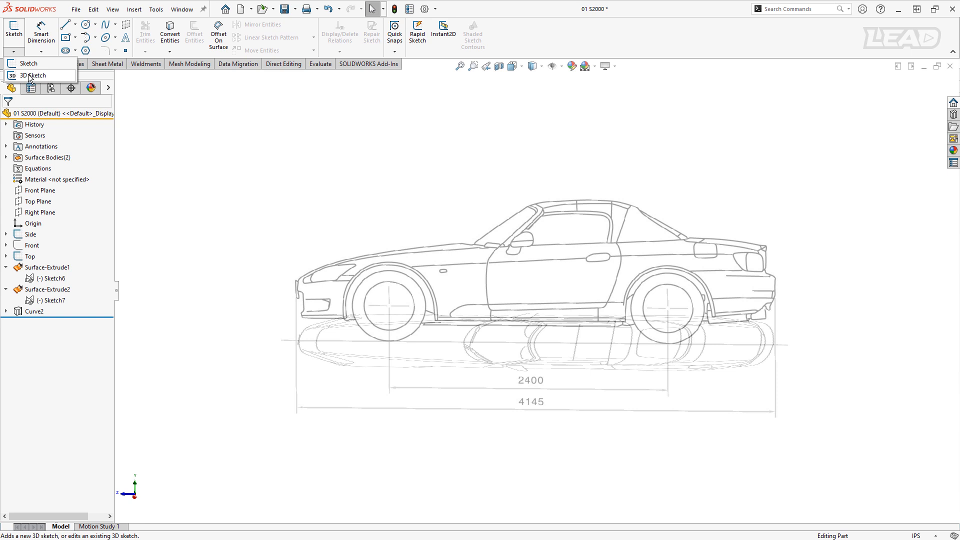
{"action": "left_click", "coordinate": [30, 75]}
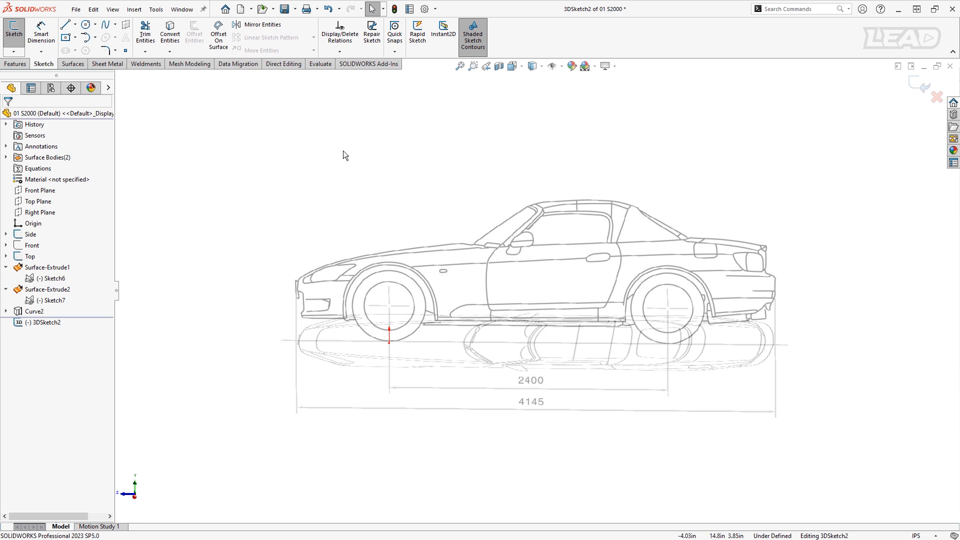
{"action": "key", "text": "ctrl+space"}
{"action": "left_click", "coordinate": [415, 243]}
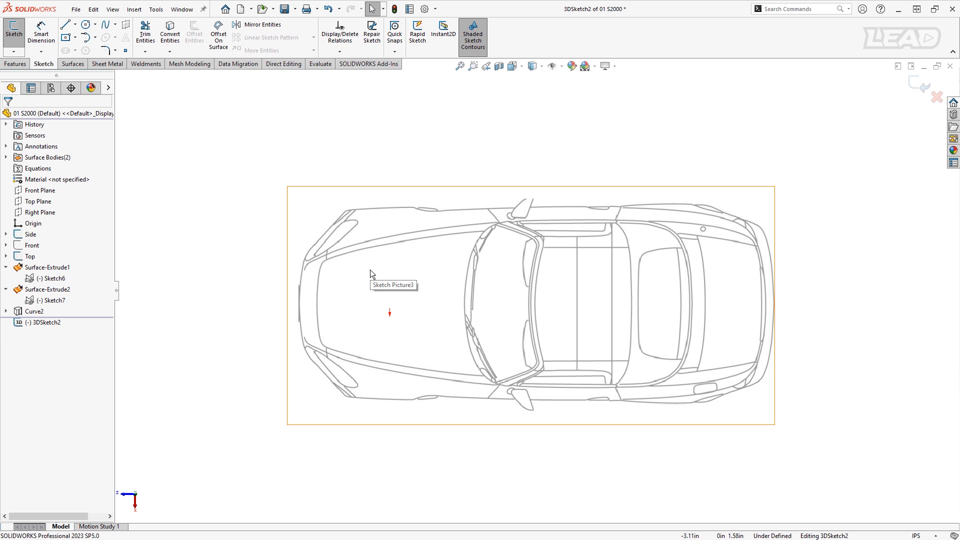
- Draw an eight-point Bezier style spline along the body side in the Top blueprint, from the front fender bulge to the tail lamp
{"action": "left_click", "coordinate": [116, 24]}
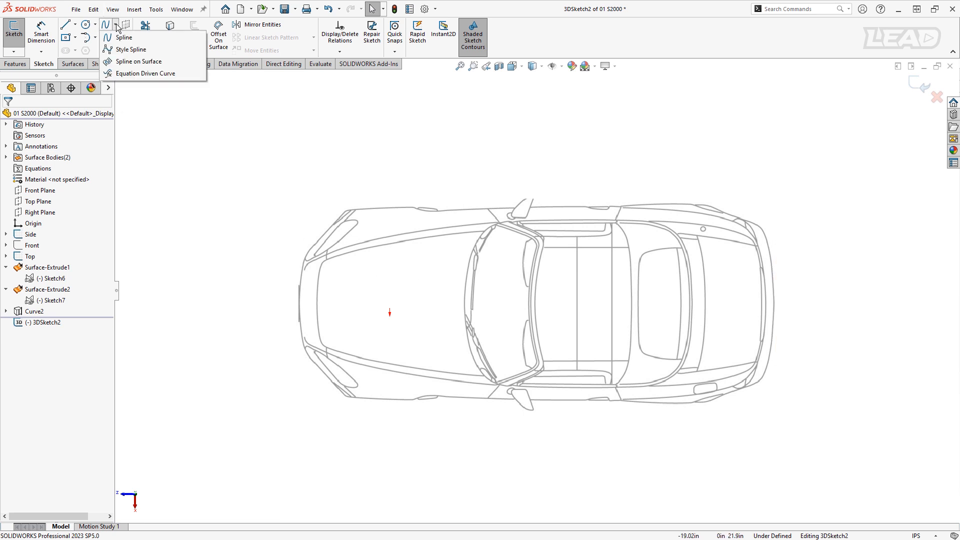
{"action": "left_click", "coordinate": [123, 48]}
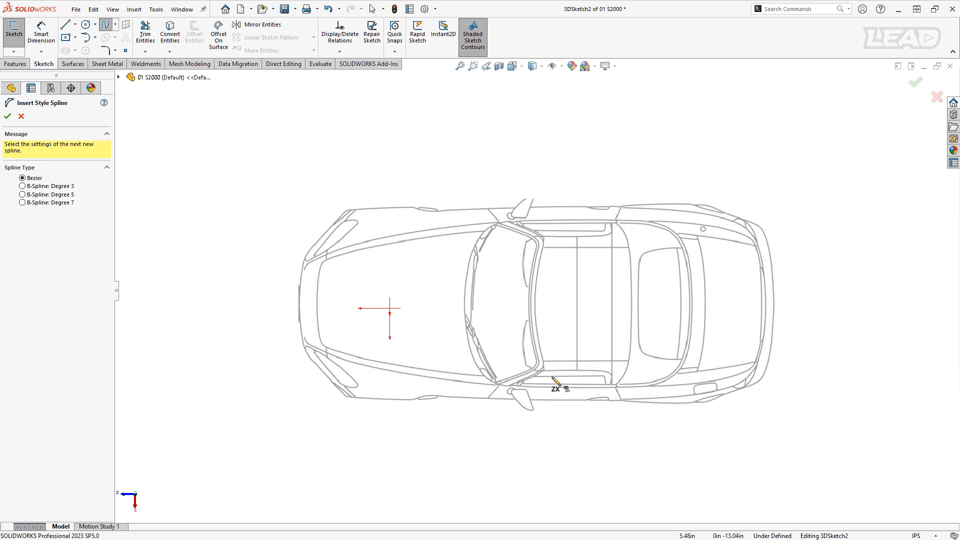
{"action": "scroll", "coordinate": [442, 395], "scroll_direction": "down", "scroll_amount": 8}
{"action": "left_click", "coordinate": [410, 360]}
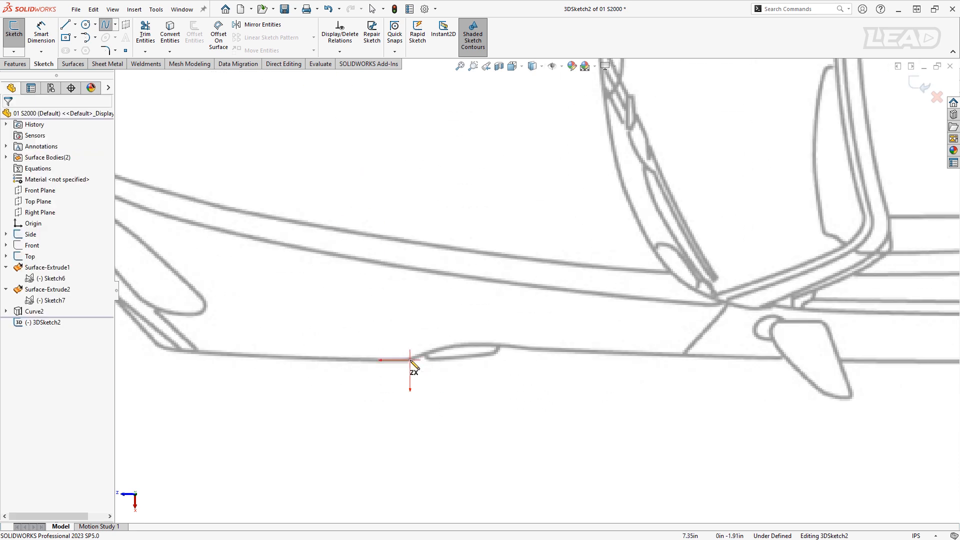
{"action": "left_click", "coordinate": [461, 342]}
{"action": "left_click", "coordinate": [513, 341]}
{"action": "left_click", "coordinate": [550, 353]}
{"action": "left_click", "coordinate": [750, 364]}
{"action": "middle_click_drag", "start_coordinate": [868, 343], "coordinate": [282, 315], "text": "ctrl"}
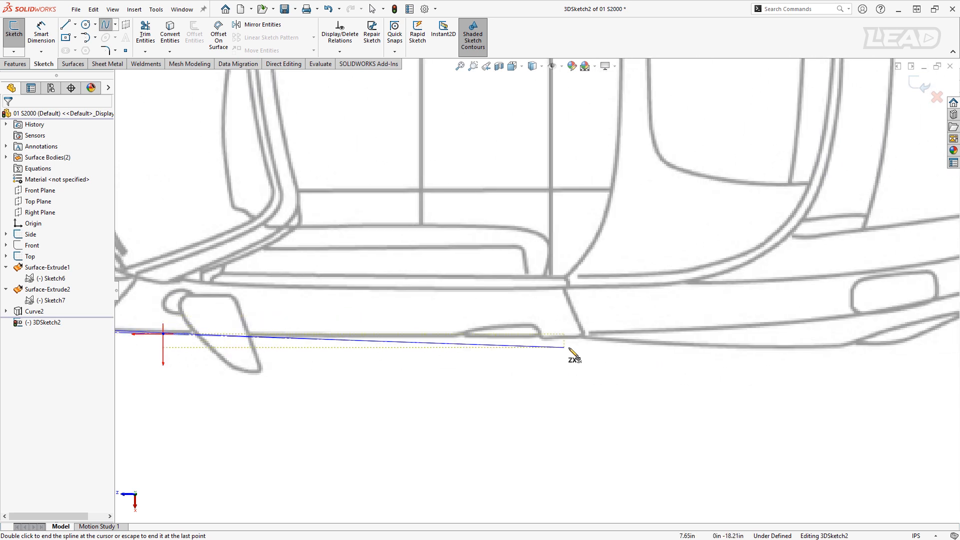
{"action": "left_click", "coordinate": [584, 340]}
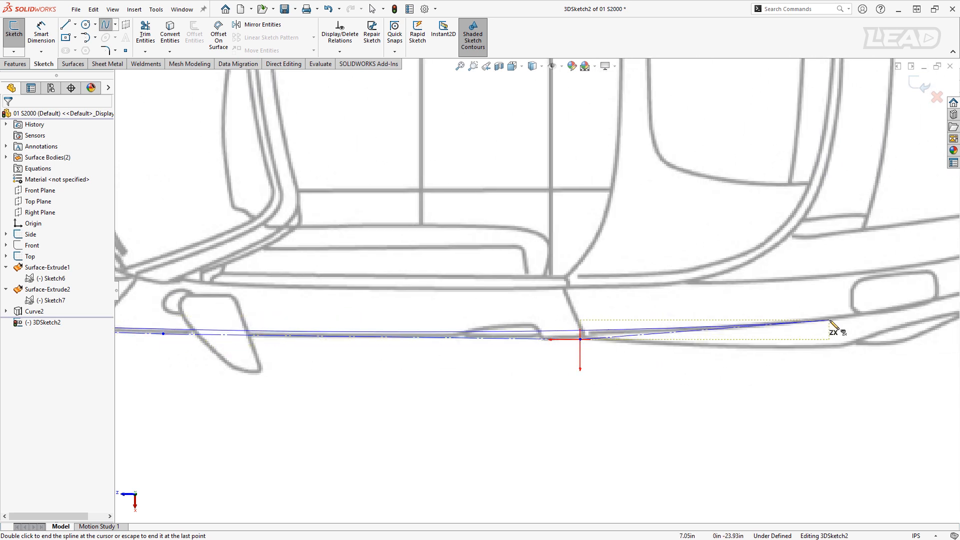
{"action": "left_click", "coordinate": [833, 322]}
{"action": "middle_click_drag", "start_coordinate": [847, 328], "coordinate": [472, 379], "text": "ctrl"}
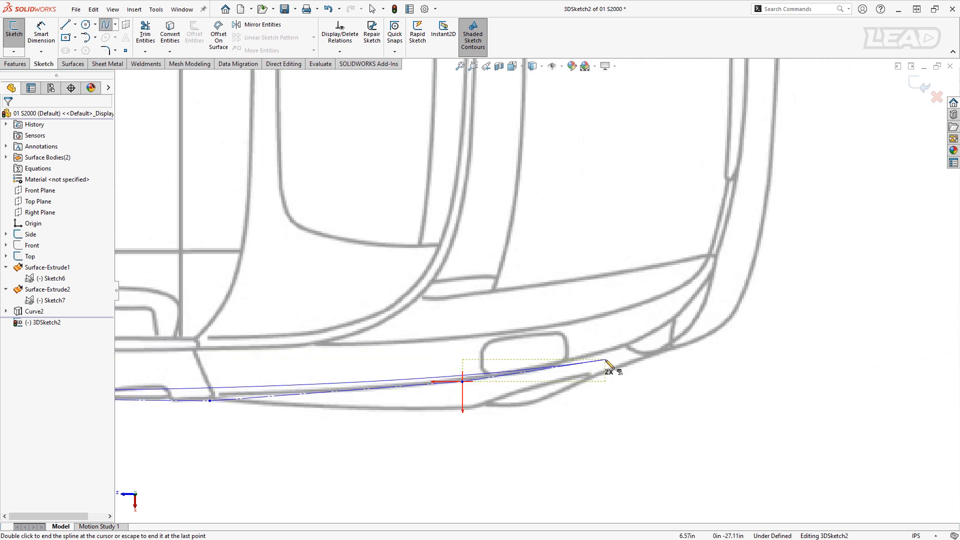
{"action": "left_click", "coordinate": [626, 346]}
{"action": "key", "text": "Escape"}
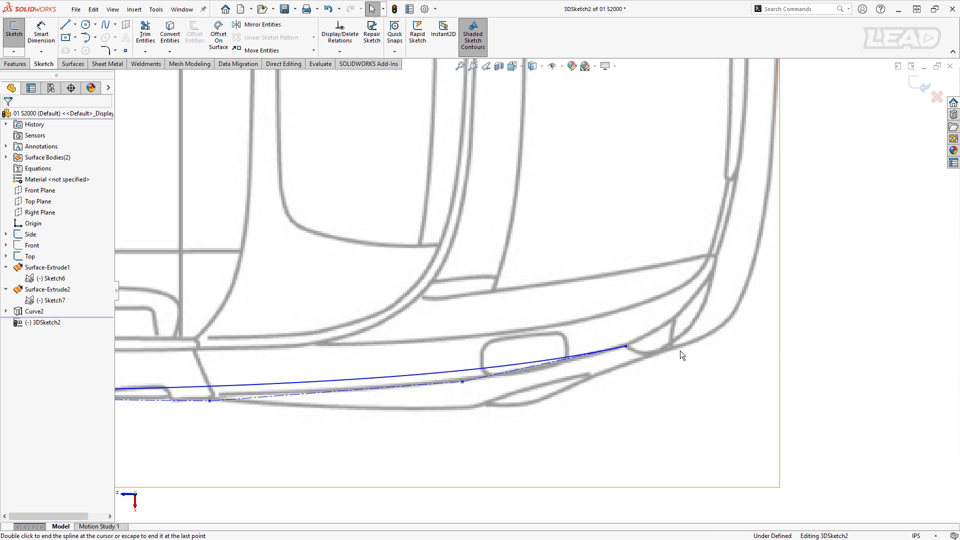
- Pull the style spline's control vertex near the rear of the door slightly outward to match the body side in the Top blueprint
{"action": "scroll", "coordinate": [680, 351], "scroll_direction": "up", "scroll_amount": 3}
{"action": "left_click_drag", "start_coordinate": [465, 353], "coordinate": [466, 360]}
{"action": "left_click", "coordinate": [629, 394]}
{"action": "scroll", "coordinate": [629, 394], "scroll_direction": "up", "scroll_amount": 3}
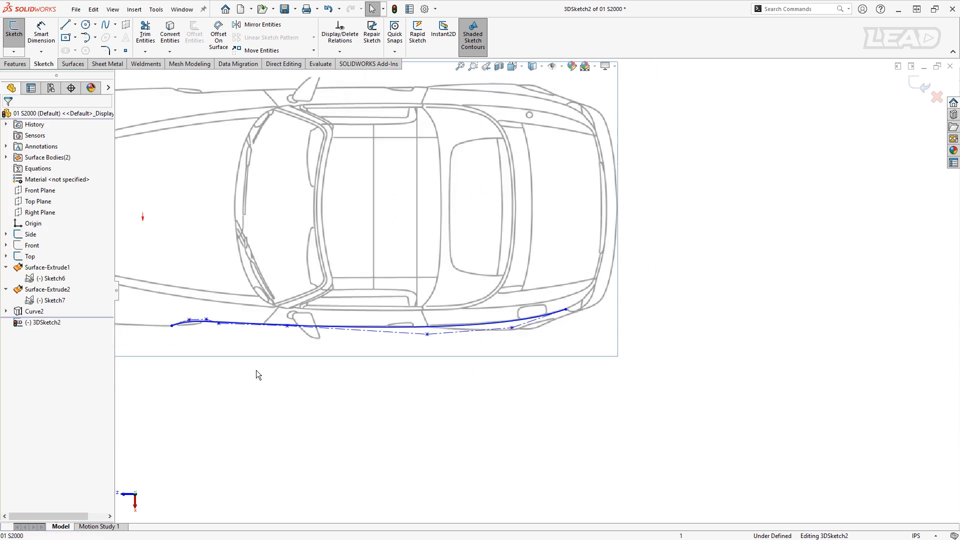
- In the right view, move the whole style spline straight up along Y to where the body crease meets the front wheel arch
{"action": "middle_click_drag", "start_coordinate": [547, 425], "coordinate": [557, 280]}
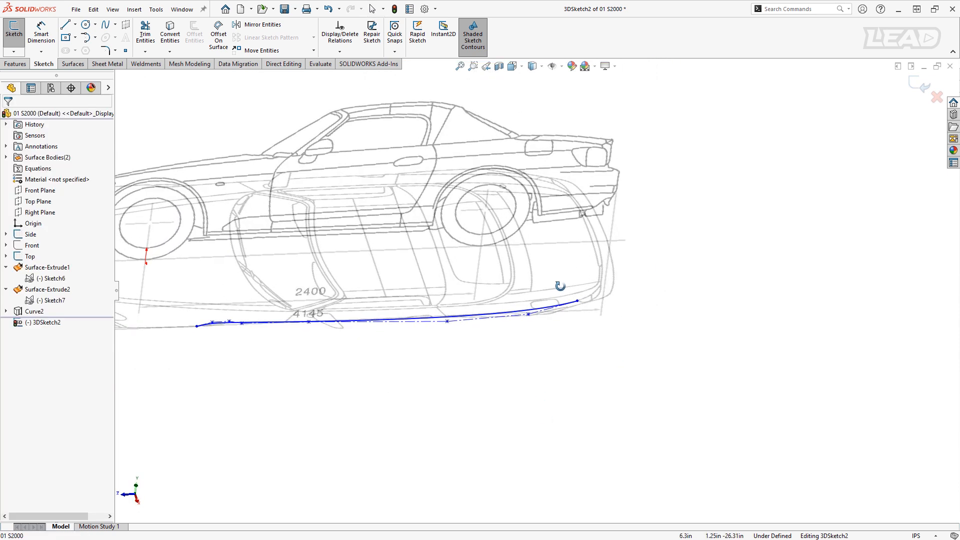
{"action": "left_click", "coordinate": [530, 315]}
{"action": "middle_click_drag", "start_coordinate": [431, 333], "coordinate": [591, 401]}
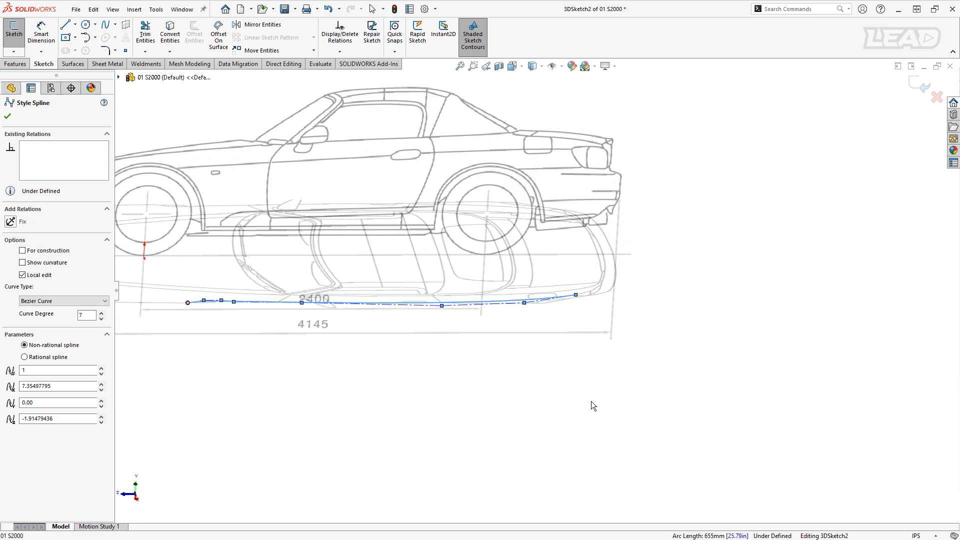
{"action": "key", "text": "ctrl+space"}
{"action": "left_click", "coordinate": [524, 379]}
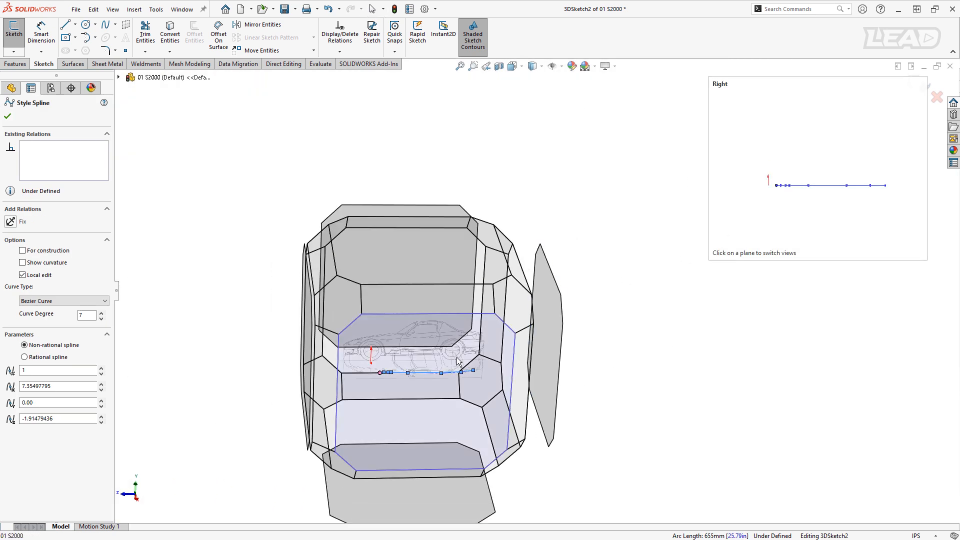
{"action": "left_click", "coordinate": [258, 50]}
{"action": "left_click_drag", "start_coordinate": [574, 291], "coordinate": [576, 210]}
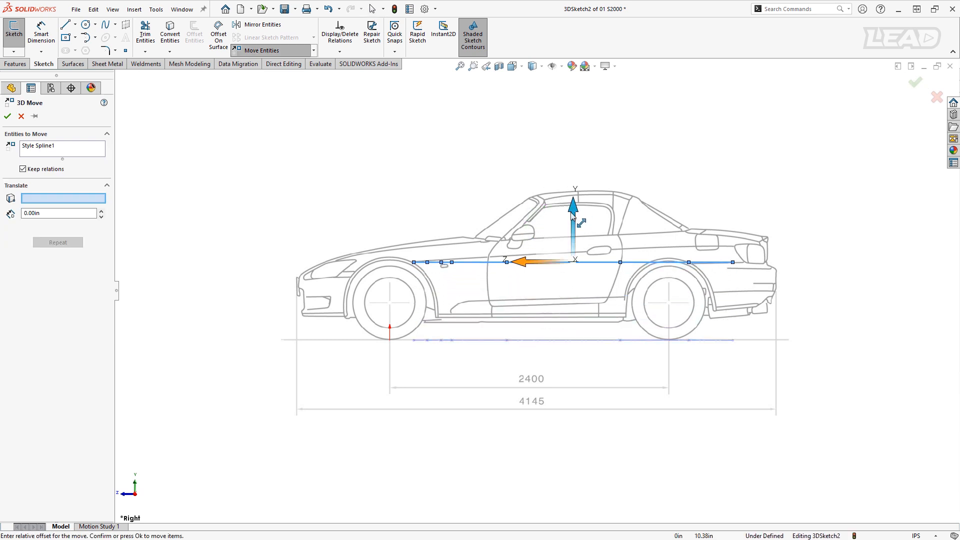
{"action": "scroll", "coordinate": [395, 270], "scroll_direction": "down", "scroll_amount": 3}
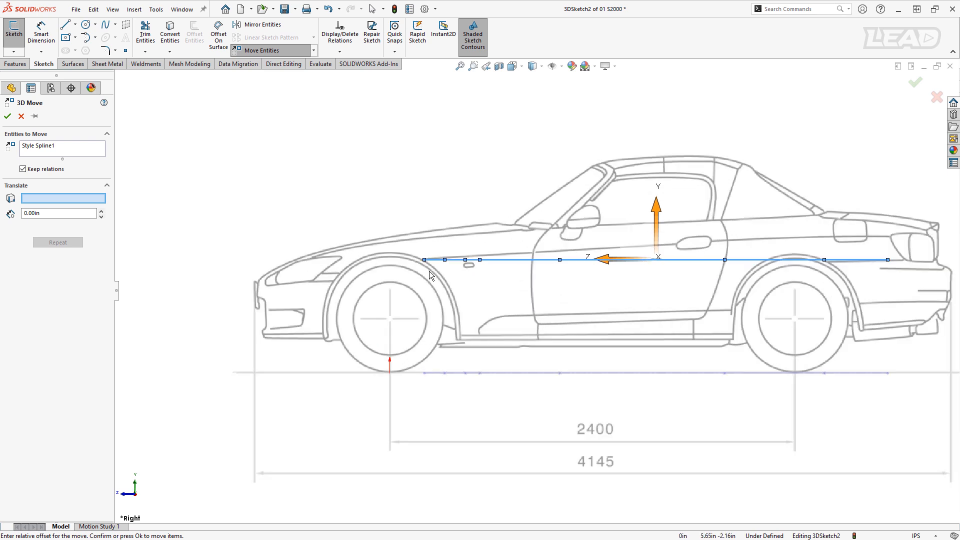
{"action": "left_click", "coordinate": [8, 116]}
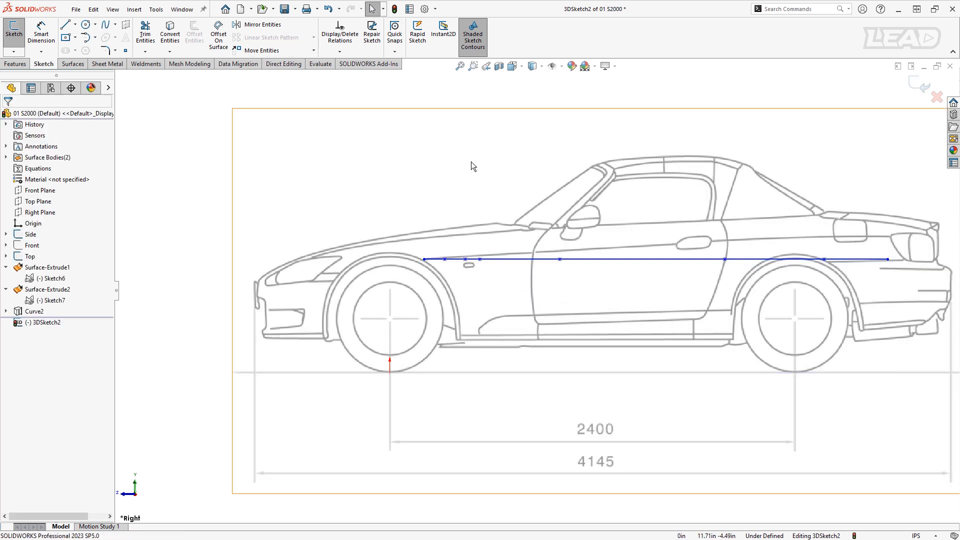
- Raise the second to fifth control vertices so the front of the spline follows the fender crease, with the fifth at Y about 6.85 in
{"action": "scroll", "coordinate": [455, 247], "scroll_direction": "down", "scroll_amount": 5}
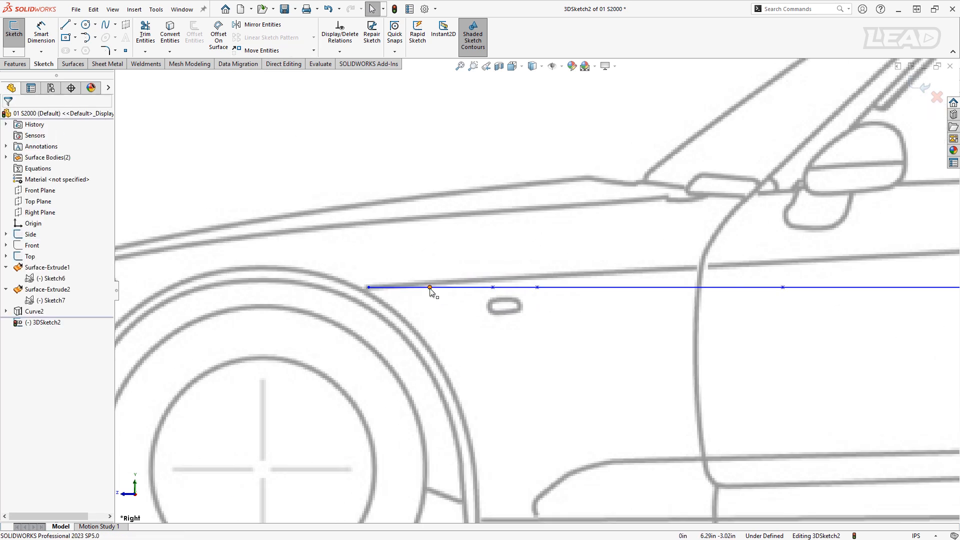
{"action": "left_click", "coordinate": [430, 288]}
{"action": "left_click_drag", "start_coordinate": [430, 283], "coordinate": [431, 285]}
{"action": "left_click_drag", "start_coordinate": [492, 287], "coordinate": [537, 271]}
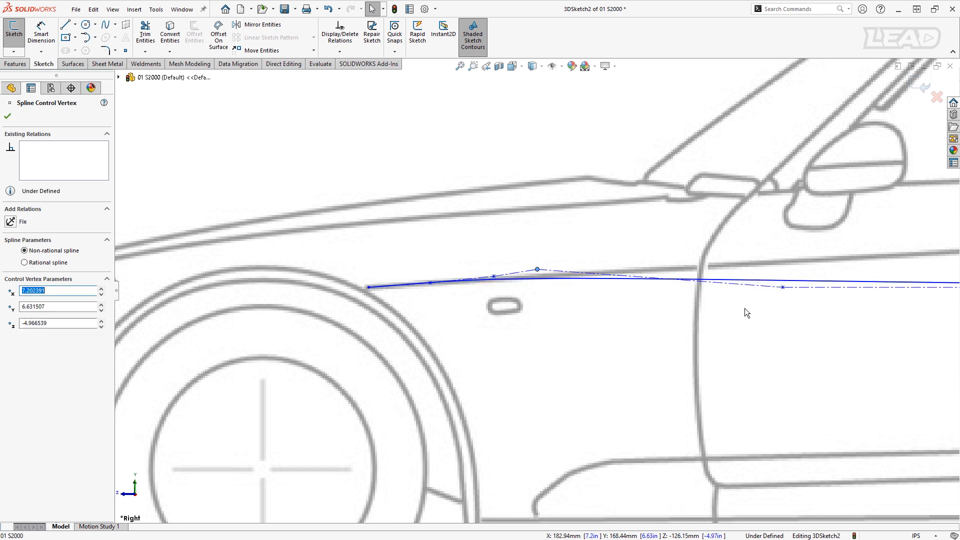
{"action": "left_click_drag", "start_coordinate": [783, 287], "coordinate": [783, 259]}
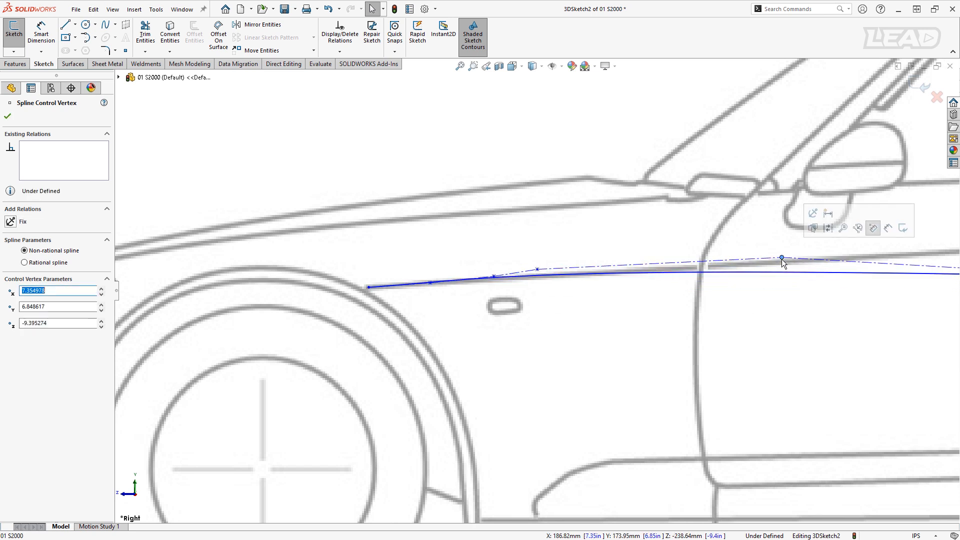
- Raise the sixth and seventh control vertices and place the rear endpoint at the tail lamp's front corner, Y about 7.56 in
{"action": "middle_click_drag", "start_coordinate": [769, 322], "coordinate": [316, 342], "text": "ctrl"}
{"action": "middle_click_drag", "start_coordinate": [767, 345], "coordinate": [514, 346], "text": "ctrl"}
{"action": "left_click_drag", "start_coordinate": [509, 323], "coordinate": [503, 231]}
{"action": "left_click_drag", "start_coordinate": [812, 323], "coordinate": [799, 234]}
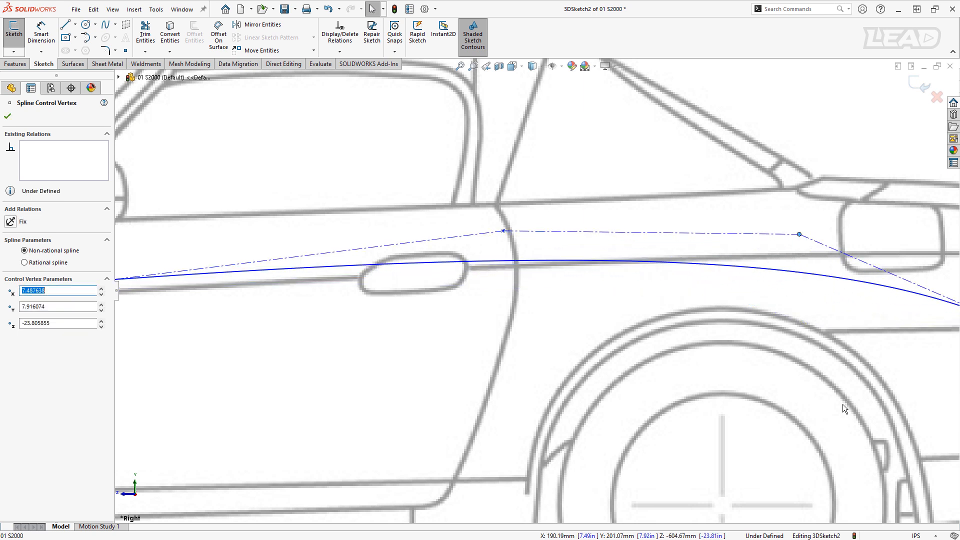
{"action": "middle_click_drag", "start_coordinate": [843, 406], "coordinate": [526, 439], "text": "ctrl"}
{"action": "left_click_drag", "start_coordinate": [690, 357], "coordinate": [695, 290]}
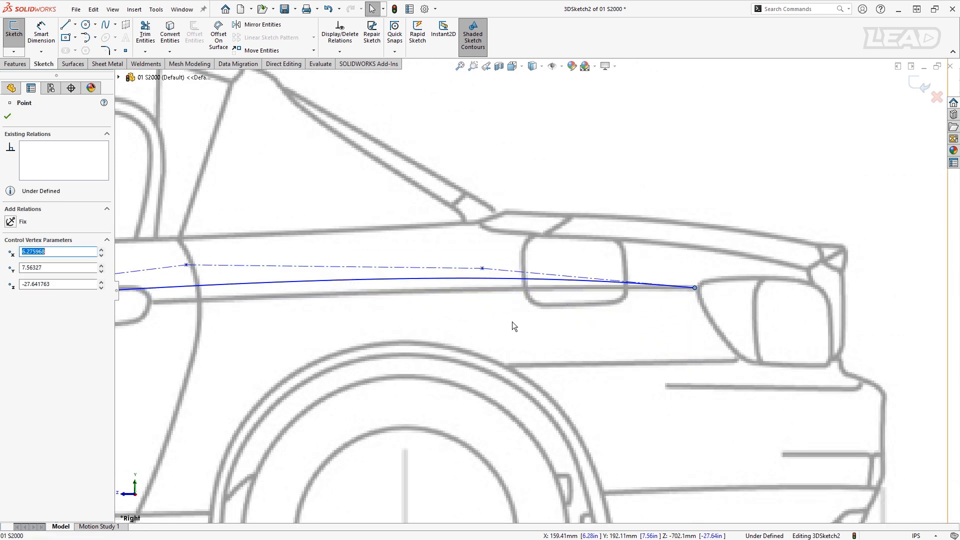
- Lower the sixth and seventh control vertices to Y about 7.32 in and 7.57 in to follow the crease across door and rear fender
{"action": "left_click_drag", "start_coordinate": [483, 270], "coordinate": [485, 284]}
{"action": "left_click_drag", "start_coordinate": [187, 264], "coordinate": [190, 285]}
{"action": "left_click", "coordinate": [486, 284]}
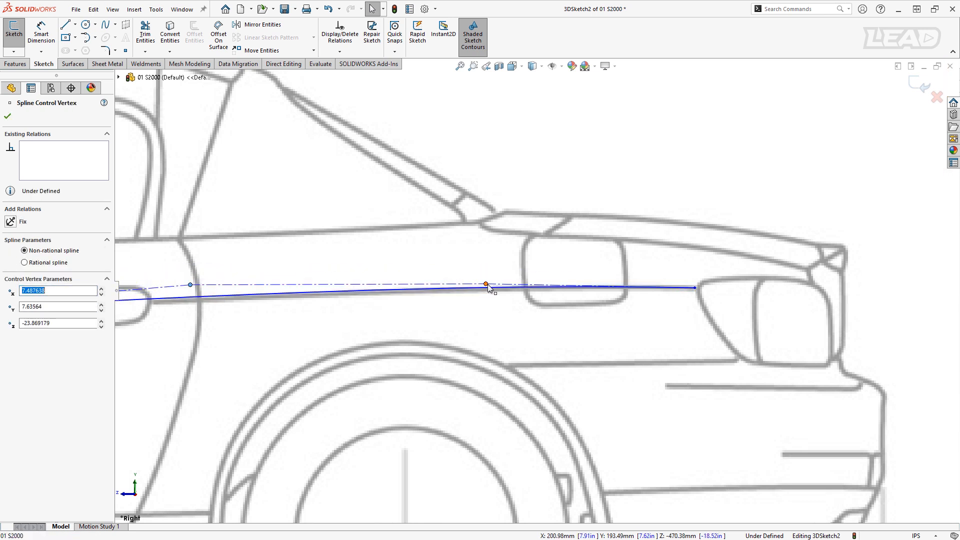
{"action": "mouse_move", "coordinate": [486, 284]}
{"action": "left_mouse_down"}
{"action": "mouse_move", "coordinate": [486, 295]}
{"action": "mouse_move", "coordinate": [485, 287]}
{"action": "left_mouse_up"}
{"action": "scroll", "coordinate": [760, 332], "scroll_direction": "up", "scroll_amount": 3}
{"action": "scroll", "coordinate": [314, 338], "scroll_direction": "up", "scroll_amount": 2}
{"action": "scroll", "coordinate": [379, 295], "scroll_direction": "down", "scroll_amount": 6}
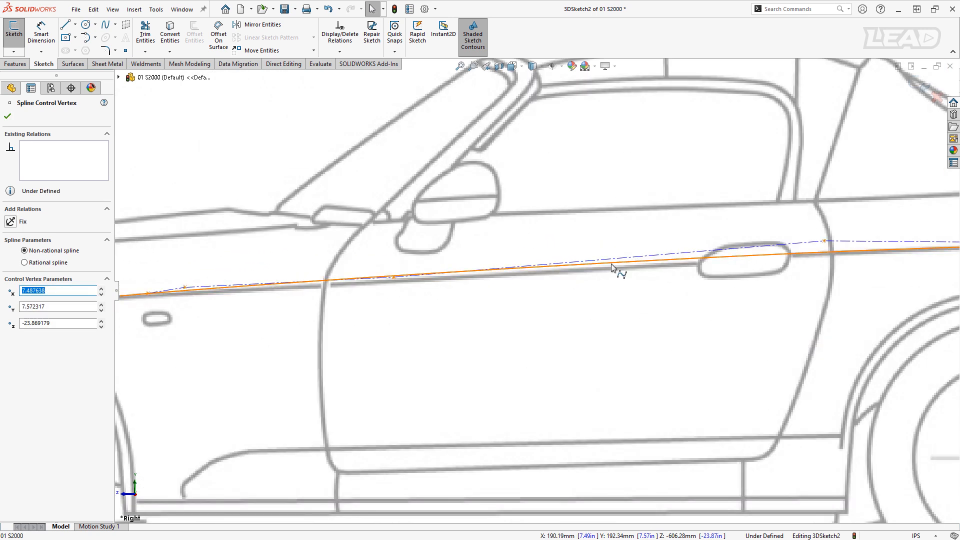
{"action": "left_click", "coordinate": [825, 241]}
{"action": "left_click_drag", "start_coordinate": [825, 242], "coordinate": [826, 254]}
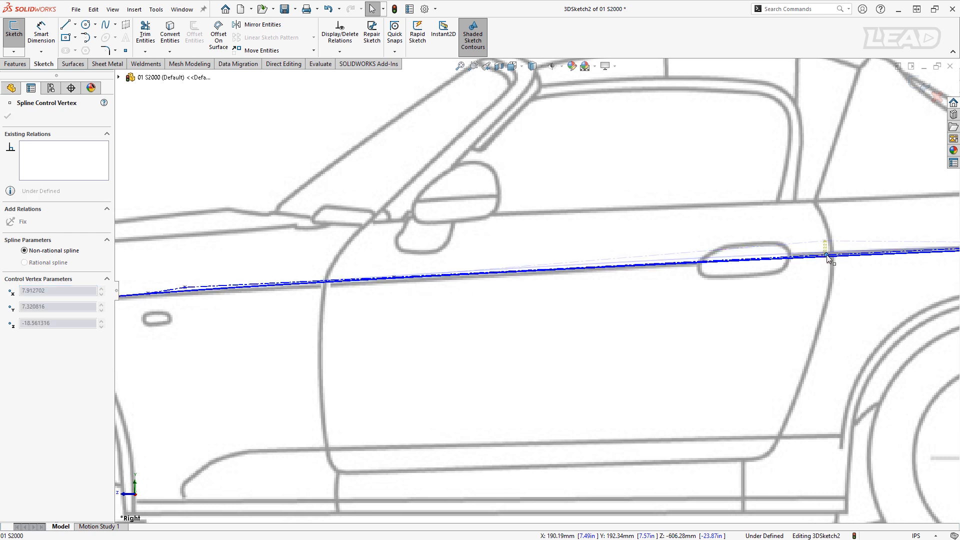
- Lower the fourth and fifth control vertices slightly to fit the spline to the crease around the front edge of the door
{"action": "scroll", "coordinate": [173, 295], "scroll_direction": "up", "scroll_amount": 3}
{"action": "left_click", "coordinate": [231, 287]}
{"action": "left_click_drag", "start_coordinate": [233, 286], "coordinate": [235, 296]}
{"action": "mouse_move", "coordinate": [539, 269]}
{"action": "left_mouse_down"}
{"action": "mouse_move", "coordinate": [536, 254]}
{"action": "mouse_move", "coordinate": [538, 273]}
{"action": "left_mouse_up"}
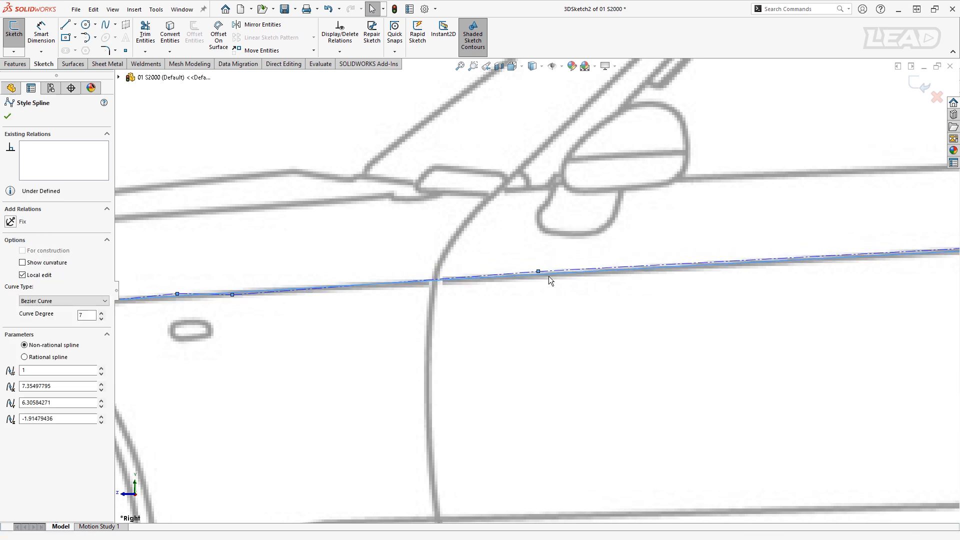
- Show the style spline's curvature comb with a scale of 100 and a density of 40
{"action": "left_click", "coordinate": [22, 263]}
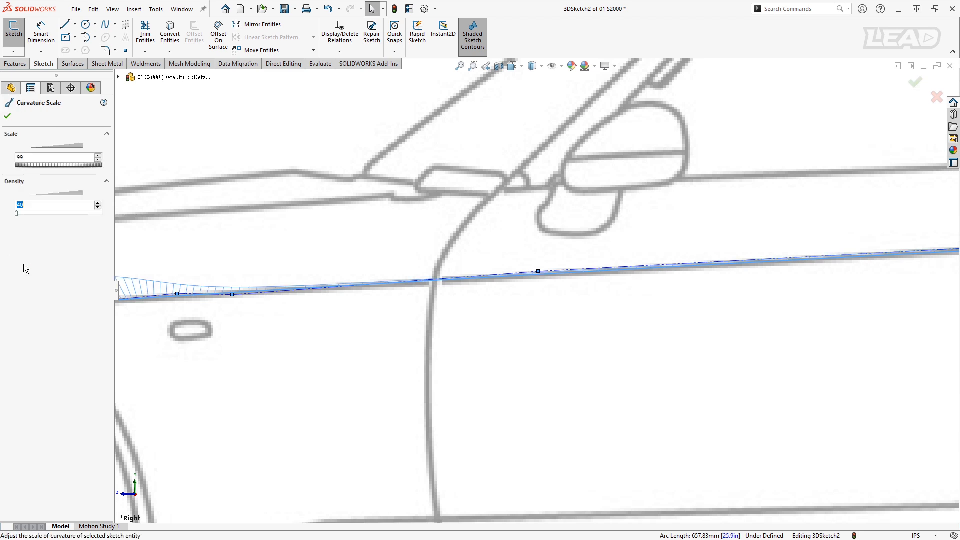
{"action": "scroll", "coordinate": [289, 185], "scroll_direction": "up", "scroll_amount": 2}
{"action": "left_click_drag", "start_coordinate": [59, 165], "coordinate": [102, 165]}
{"action": "key", "text": "f"}
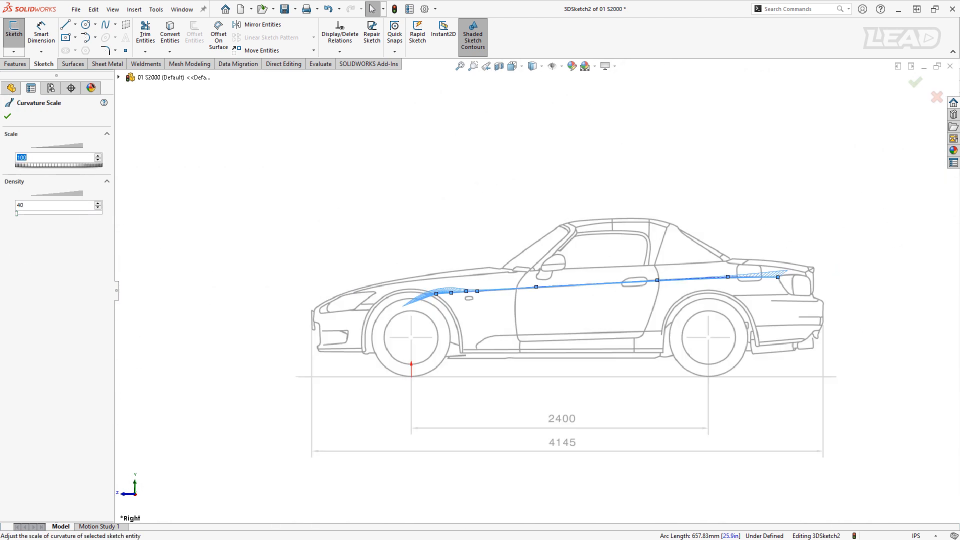
{"action": "left_click", "coordinate": [7, 116]}
- Examine the spline's curvature comb from the side and from tilted 3D angles, ending in the right view
{"action": "scroll", "coordinate": [488, 296], "scroll_direction": "down", "scroll_amount": 3}
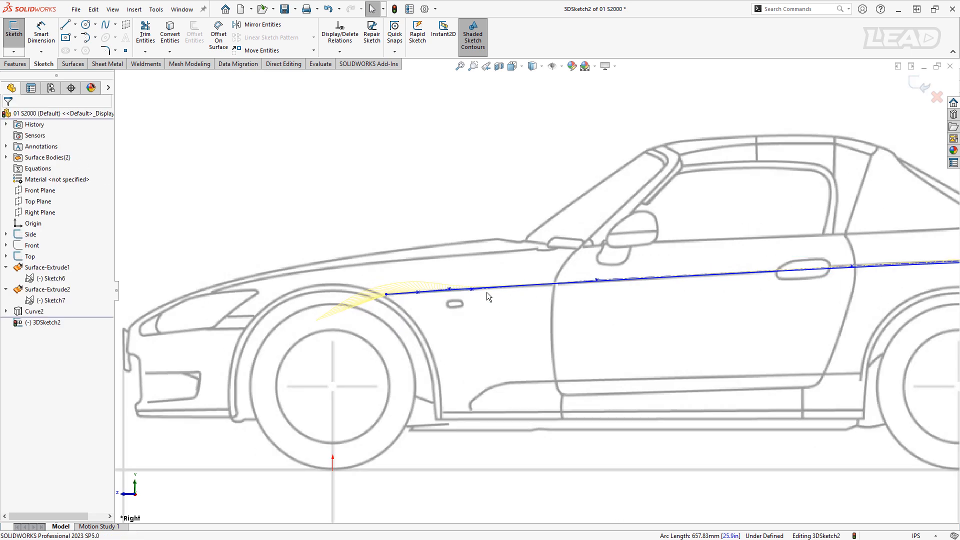
{"action": "left_click", "coordinate": [422, 294]}
{"action": "left_click", "coordinate": [422, 294]}
{"action": "scroll", "coordinate": [384, 316], "scroll_direction": "up", "scroll_amount": 4}
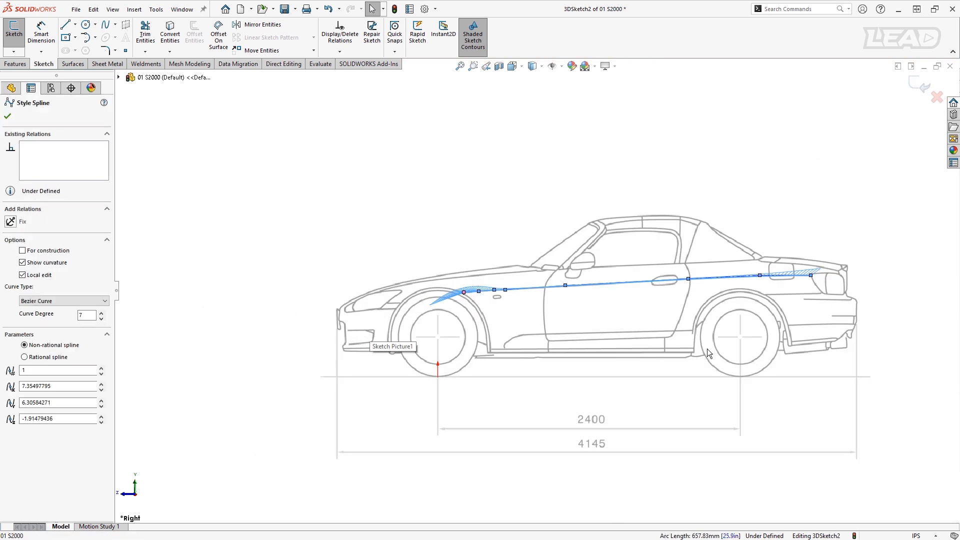
{"action": "middle_click_drag", "start_coordinate": [781, 161], "coordinate": [782, 315]}
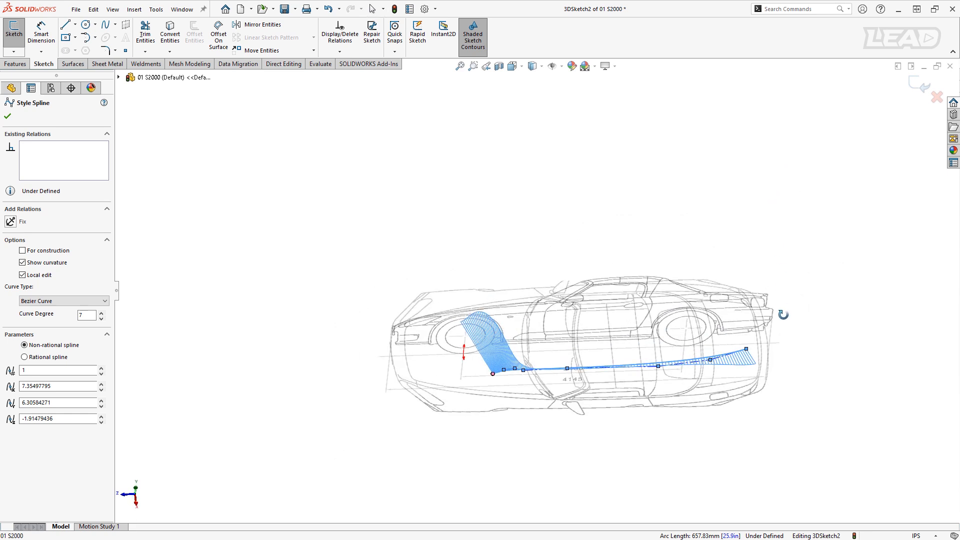
{"action": "middle_click_drag", "start_coordinate": [500, 374], "coordinate": [673, 257]}
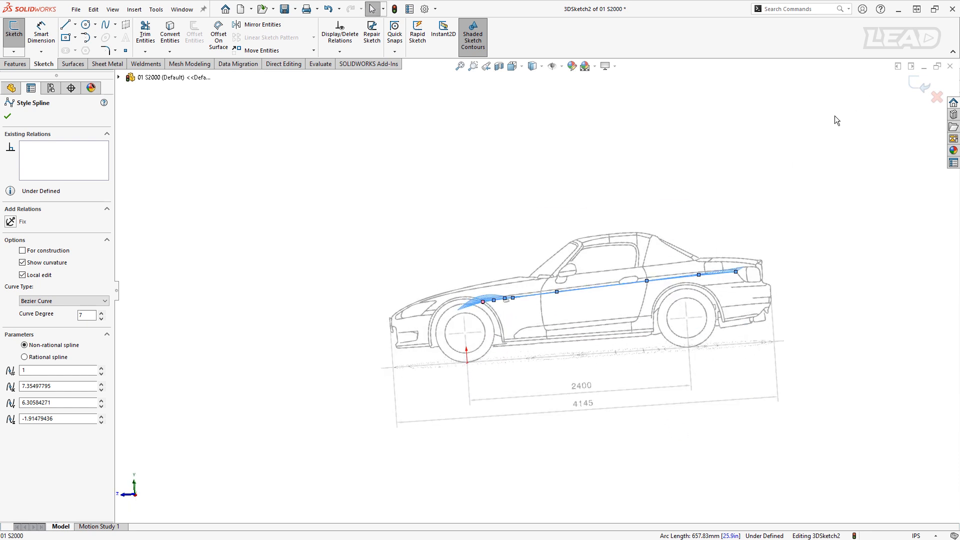
{"action": "key", "text": "space"}
{"action": "left_click", "coordinate": [465, 290]}
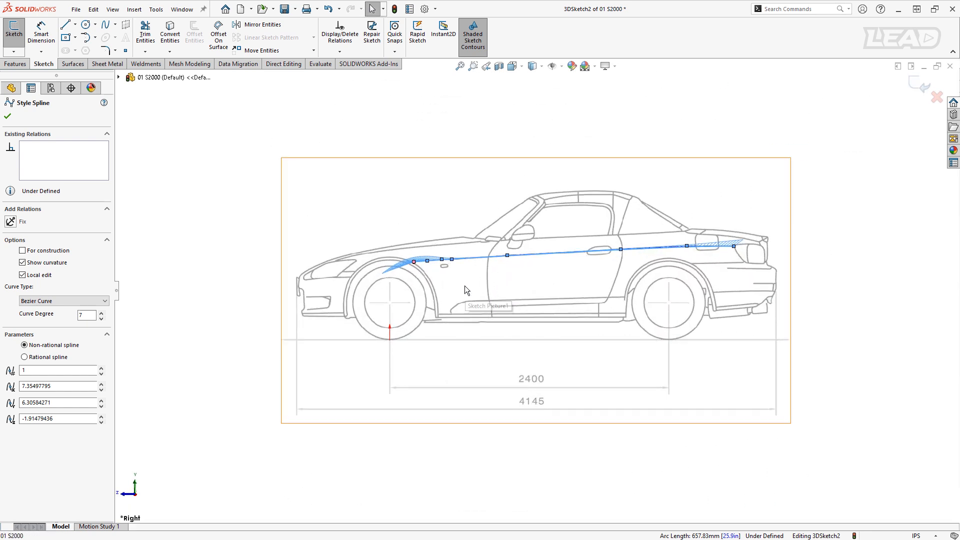
- Raise the second and fourth control vertices near the front fender to Y about 6.42 in and 6.54 in to smooth the curvature
{"action": "scroll", "coordinate": [445, 270], "scroll_direction": "down", "scroll_amount": 3}
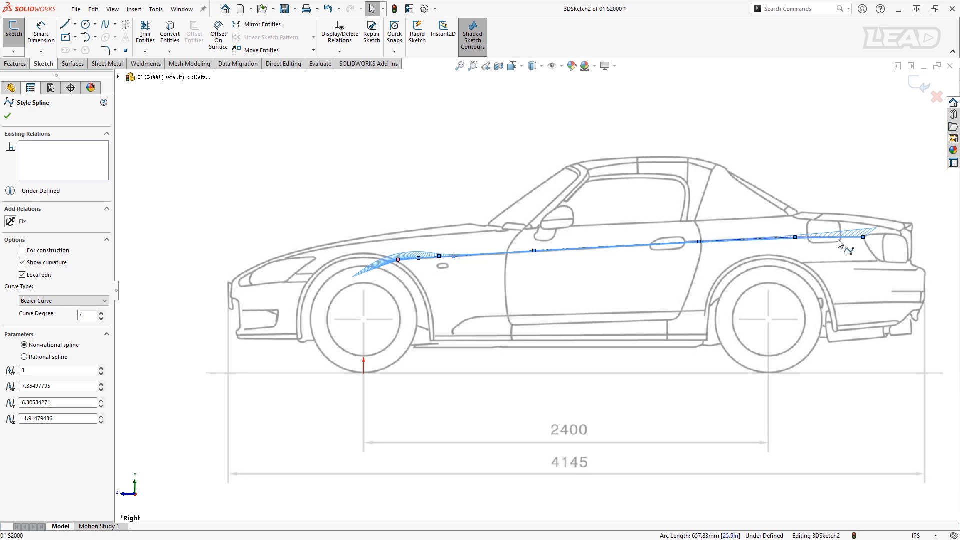
{"action": "scroll", "coordinate": [461, 267], "scroll_direction": "down", "scroll_amount": 5}
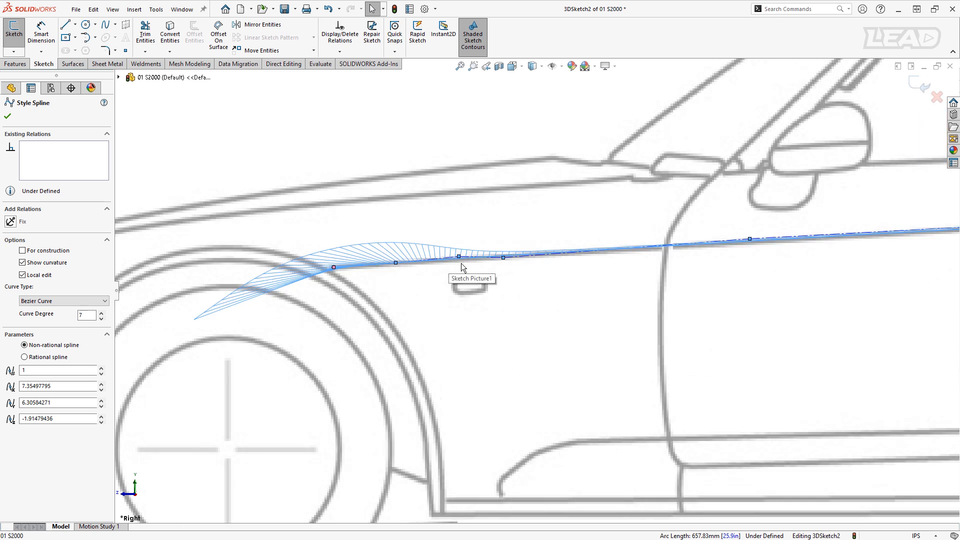
{"action": "scroll", "coordinate": [464, 265], "scroll_direction": "down", "scroll_amount": 3}
{"action": "left_click_drag", "start_coordinate": [357, 267], "coordinate": [358, 263]}
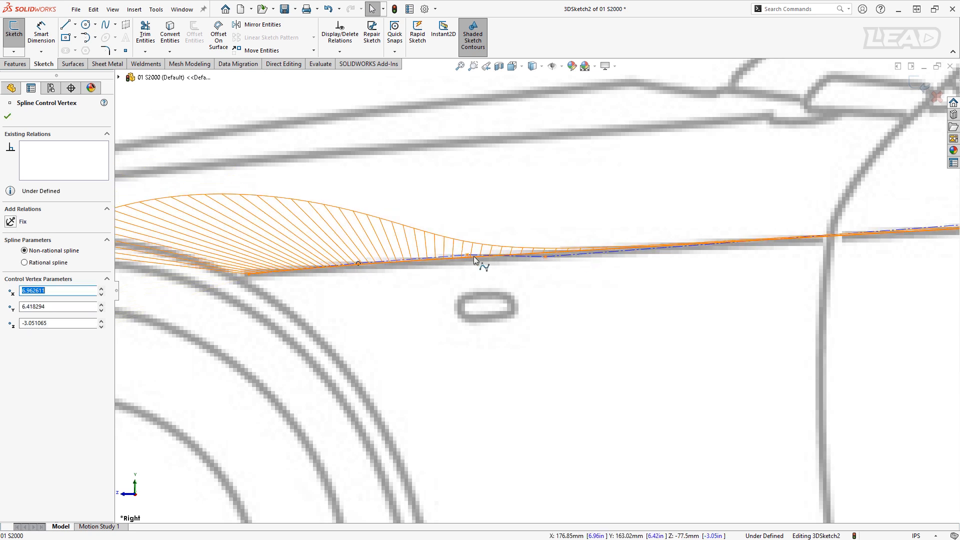
{"action": "left_click", "coordinate": [546, 256]}
{"action": "left_click_drag", "start_coordinate": [546, 256], "coordinate": [547, 251]}
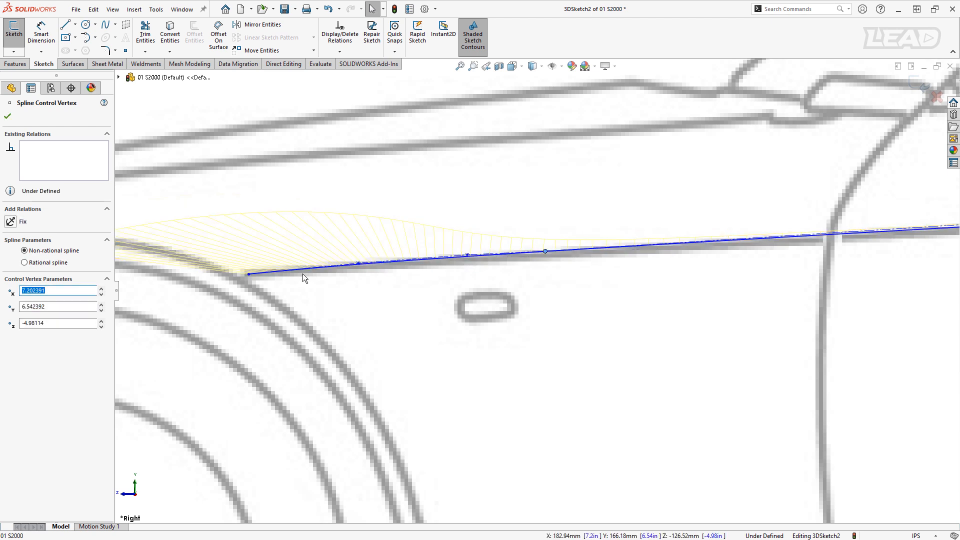
{"action": "scroll", "coordinate": [302, 274], "scroll_direction": "up", "scroll_amount": 9}
{"action": "scroll", "coordinate": [302, 274], "scroll_direction": "up", "scroll_amount": 3}
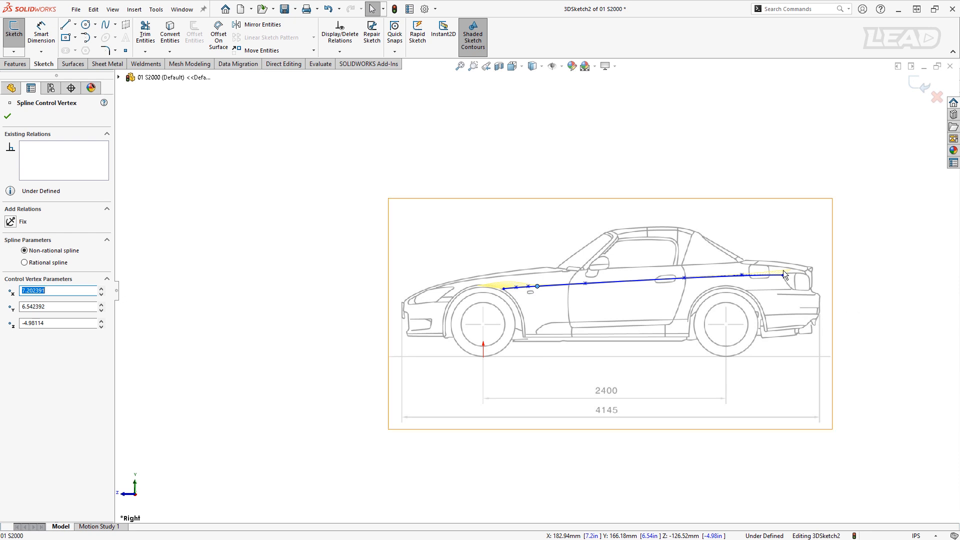
- Raise the spline's control vertex above the rear wheel to Y about 7.50 in to follow the body crease
{"action": "scroll", "coordinate": [779, 272], "scroll_direction": "down", "scroll_amount": 3}
{"action": "scroll", "coordinate": [725, 288], "scroll_direction": "down", "scroll_amount": 2}
{"action": "left_click", "coordinate": [652, 273]}
{"action": "left_click_drag", "start_coordinate": [654, 281], "coordinate": [652, 276]}
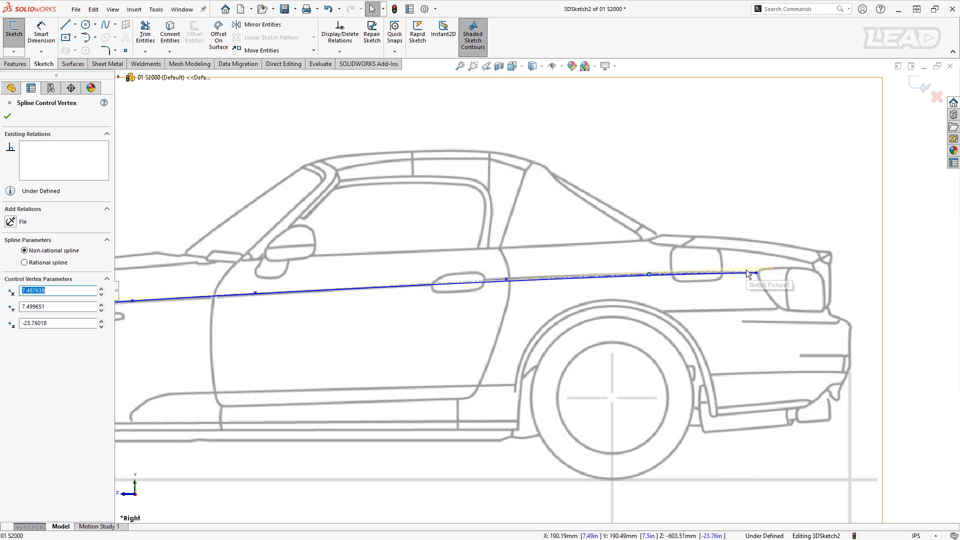
{"action": "scroll", "coordinate": [746, 269], "scroll_direction": "up", "scroll_amount": 3}
{"action": "scroll", "coordinate": [360, 299], "scroll_direction": "down", "scroll_amount": 6}
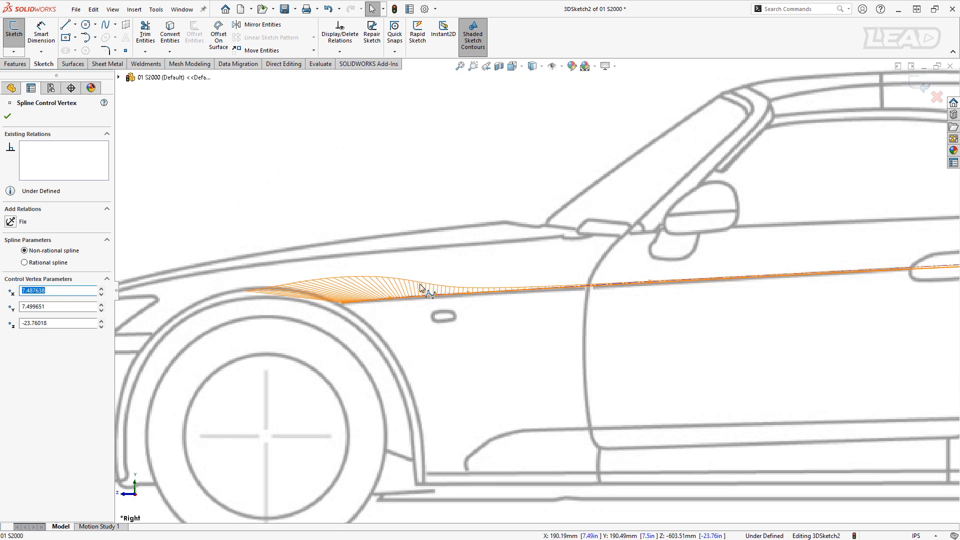
- Exit the 3D sketch, keeping the style spline edits, and turn the model to an angled 3D view
{"action": "left_click", "coordinate": [922, 85]}
{"action": "scroll", "coordinate": [356, 162], "scroll_direction": "up", "scroll_amount": 8}
{"action": "middle_click_drag", "start_coordinate": [355, 187], "coordinate": [470, 276]}
{"action": "left_click", "coordinate": [470, 276]}
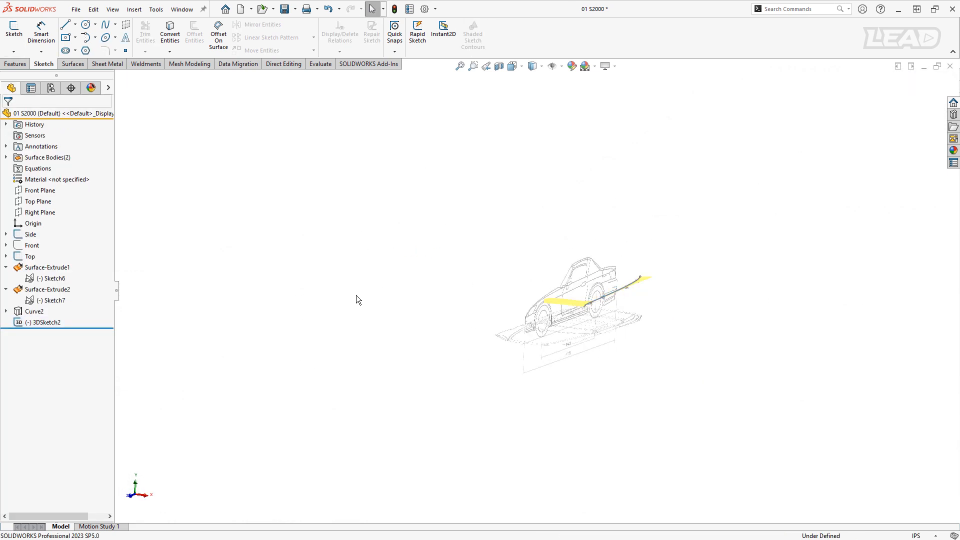
- Hide the Side and Top blueprint sketches and show the projected curve Curve2 alongside the 3D sketch spline
{"action": "left_click", "coordinate": [31, 234]}
{"action": "left_click", "coordinate": [42, 220]}
{"action": "left_click", "coordinate": [30, 256]}
{"action": "left_click", "coordinate": [42, 243]}
{"action": "left_click", "coordinate": [38, 312]}
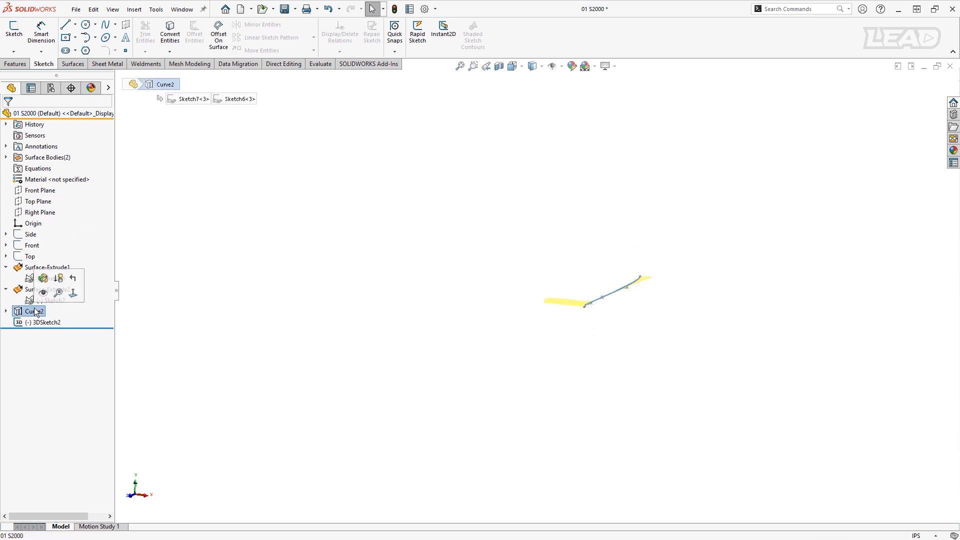
{"action": "left_click", "coordinate": [41, 298]}
{"action": "left_click", "coordinate": [604, 343]}
{"action": "scroll", "coordinate": [606, 300], "scroll_direction": "down", "scroll_amount": 10}
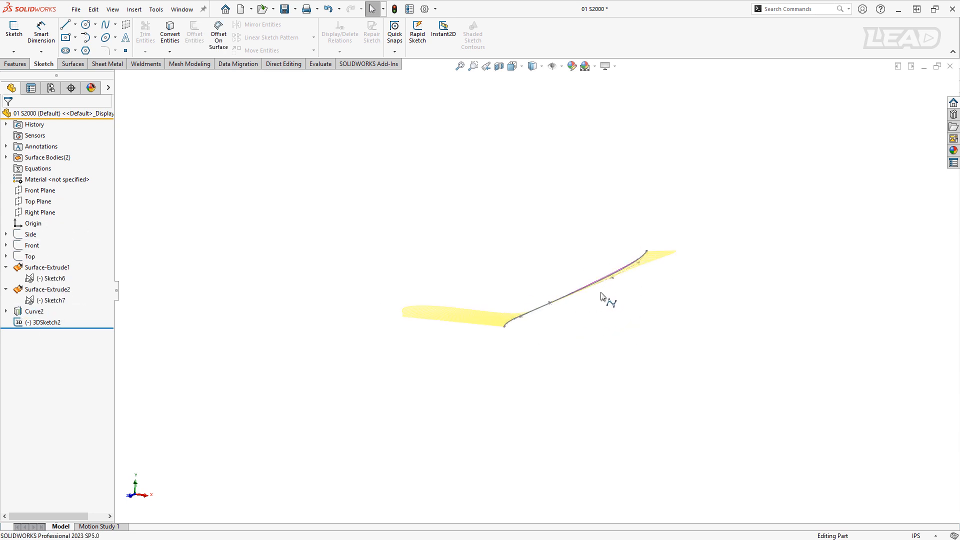
- Compare the 3D sketch spline with the projected curve along its full length in the right view
{"action": "mouse_move", "coordinate": [591, 291]}
{"action": "middle_mouse_down"}
{"action": "mouse_move", "coordinate": [615, 257]}
{"action": "mouse_move", "coordinate": [589, 266]}
{"action": "mouse_move", "coordinate": [589, 318]}
{"action": "middle_mouse_up"}
{"action": "key", "text": "space"}
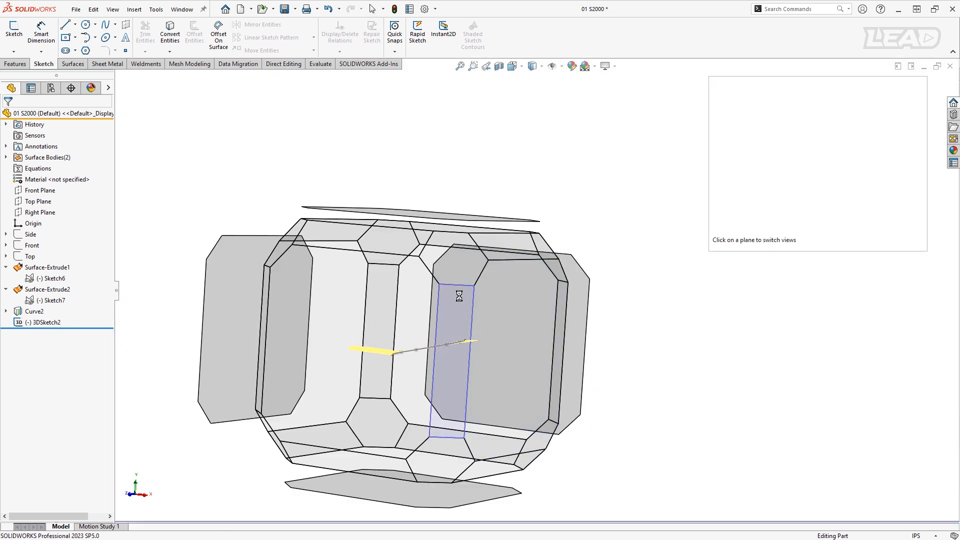
{"action": "left_click", "coordinate": [496, 308]}
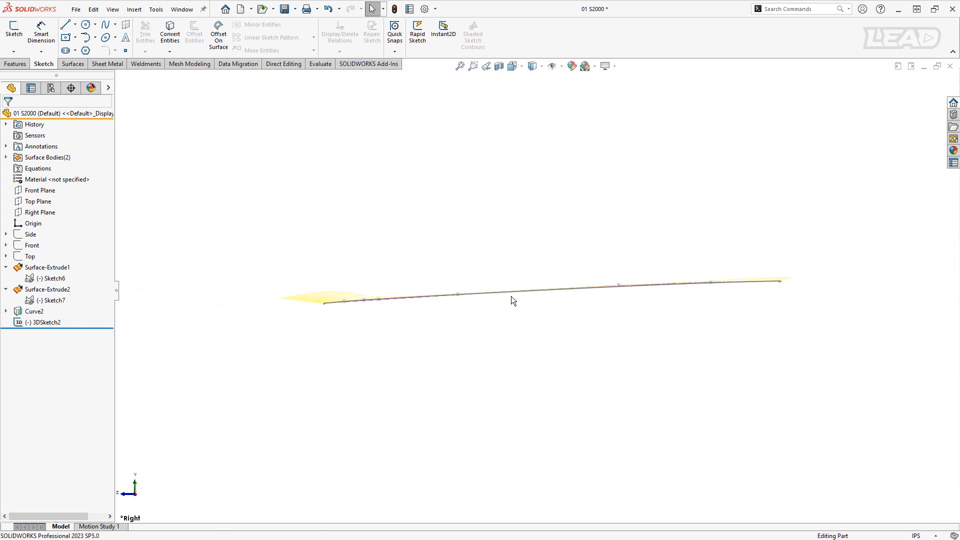
{"action": "scroll", "coordinate": [272, 298], "scroll_direction": "down", "scroll_amount": 5}
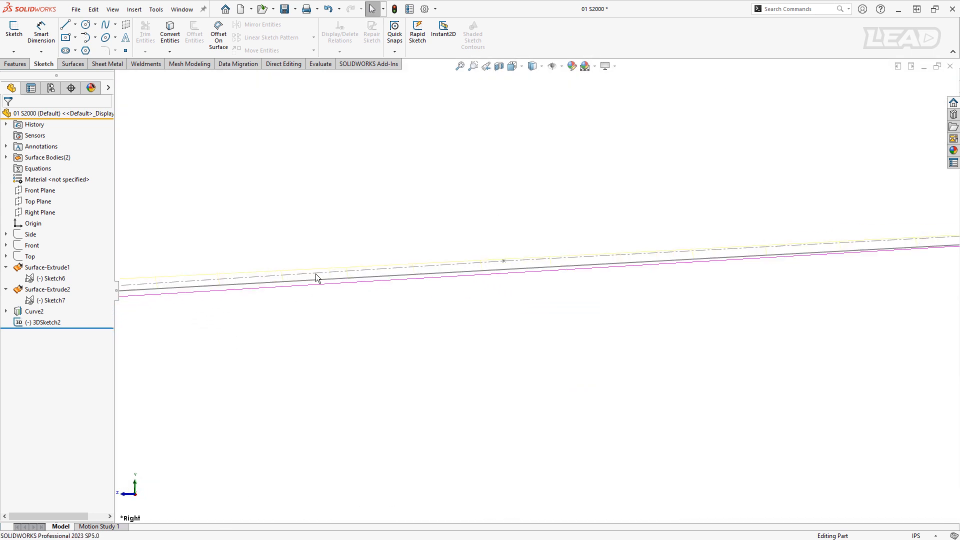
{"action": "scroll", "coordinate": [379, 295], "scroll_direction": "down", "scroll_amount": 1}
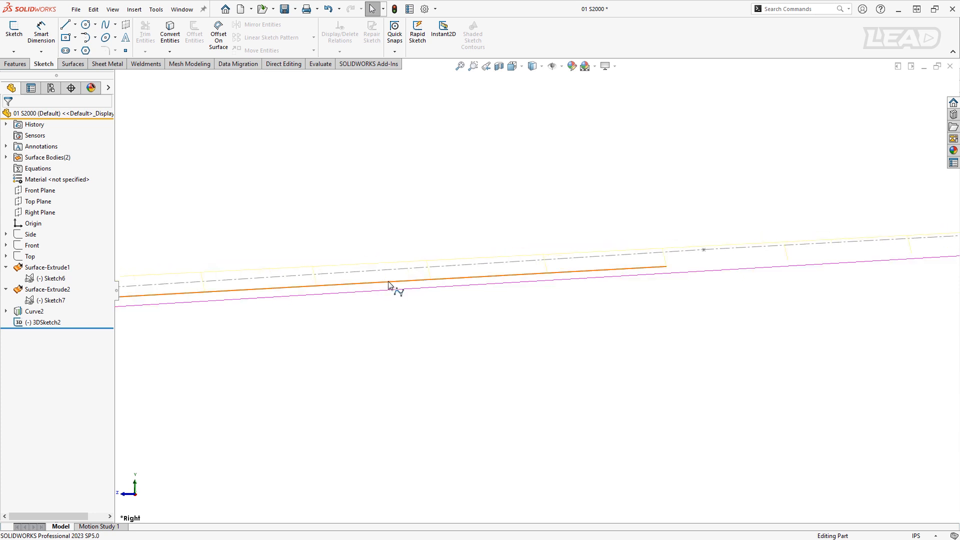
{"action": "left_click", "coordinate": [388, 283]}
{"action": "scroll", "coordinate": [388, 281], "scroll_direction": "up", "scroll_amount": 6}
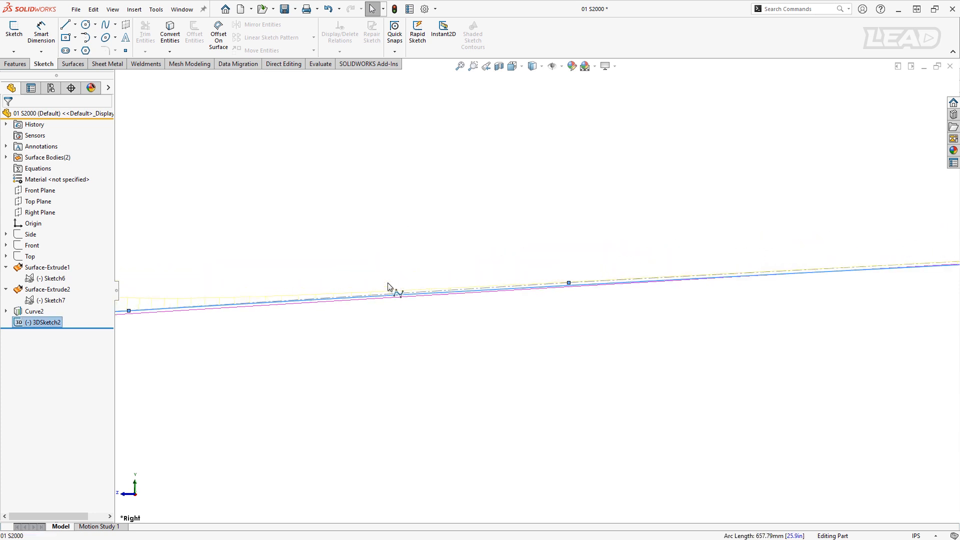
{"action": "scroll", "coordinate": [388, 289], "scroll_direction": "up", "scroll_amount": 2}
{"action": "middle_click_drag", "start_coordinate": [884, 310], "coordinate": [502, 316], "text": "ctrl"}
{"action": "scroll", "coordinate": [608, 283], "scroll_direction": "down", "scroll_amount": 3}
{"action": "scroll", "coordinate": [372, 288], "scroll_direction": "down", "scroll_amount": 4}
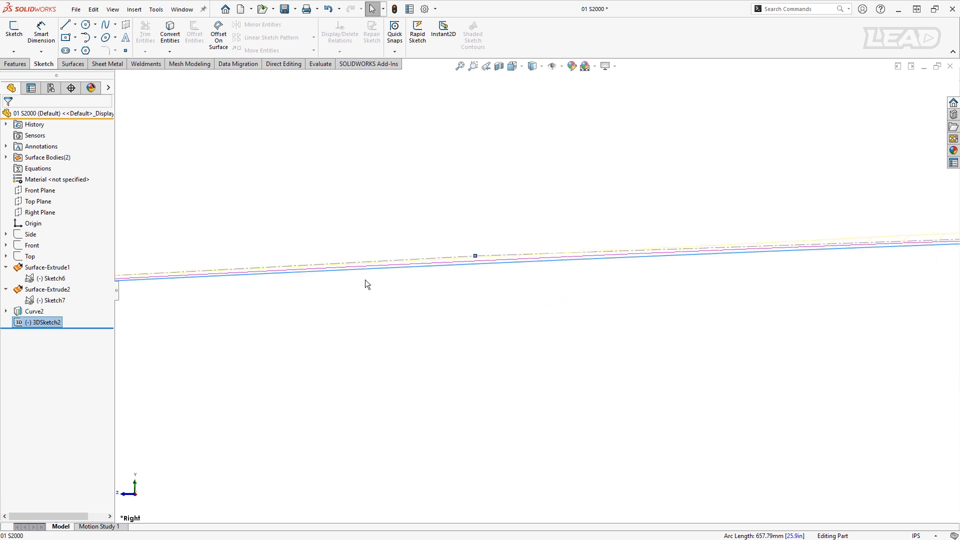
{"action": "middle_click_drag", "start_coordinate": [394, 265], "coordinate": [265, 337], "text": "ctrl"}
{"action": "middle_click_drag", "start_coordinate": [800, 320], "coordinate": [320, 332], "text": "ctrl"}
{"action": "mouse_move", "coordinate": [820, 307]}
{"action": "middle_mouse_down", "text": "ctrl"}
{"action": "mouse_move", "coordinate": [360, 320]}
{"action": "mouse_move", "coordinate": [468, 320]}
{"action": "middle_mouse_up", "text": "ctrl"}
{"action": "middle_click_drag", "start_coordinate": [884, 295], "coordinate": [480, 298], "text": "ctrl"}
{"action": "middle_click_drag", "start_coordinate": [895, 294], "coordinate": [523, 292], "text": "ctrl"}
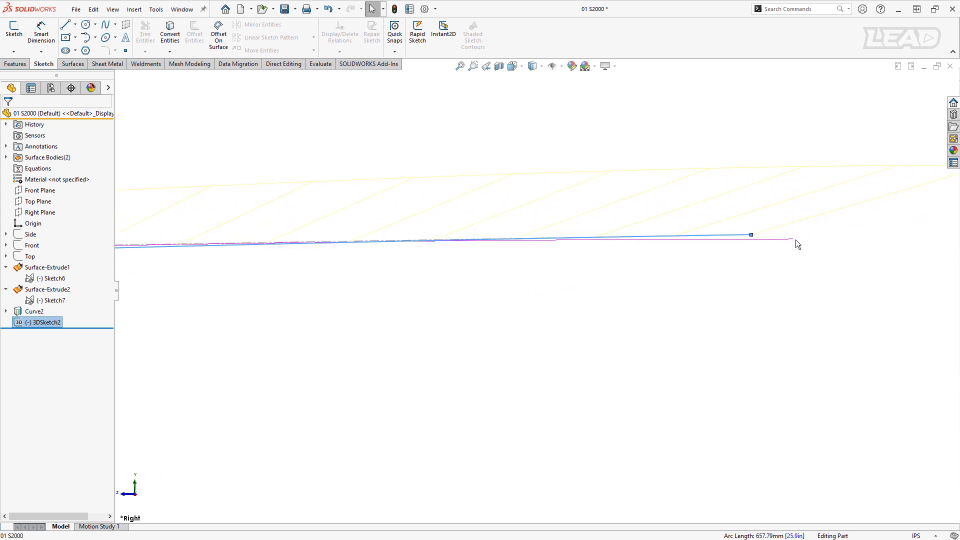
- Compare the 3D sketch spline with the projected curve in the top view, including a close look at the front end
{"action": "middle_click_drag", "start_coordinate": [793, 236], "coordinate": [859, 251]}
{"action": "key", "text": "f"}
{"action": "key", "text": "space"}
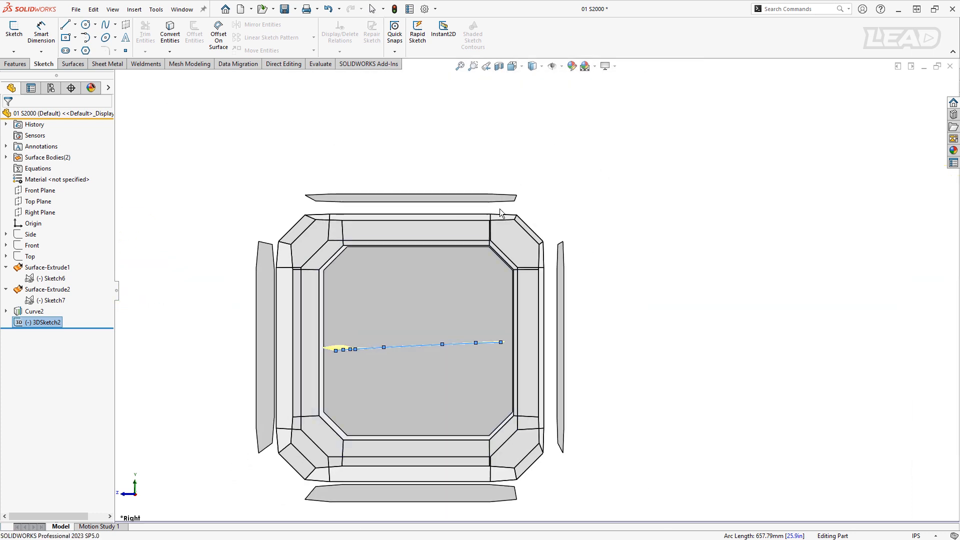
{"action": "left_click", "coordinate": [457, 209]}
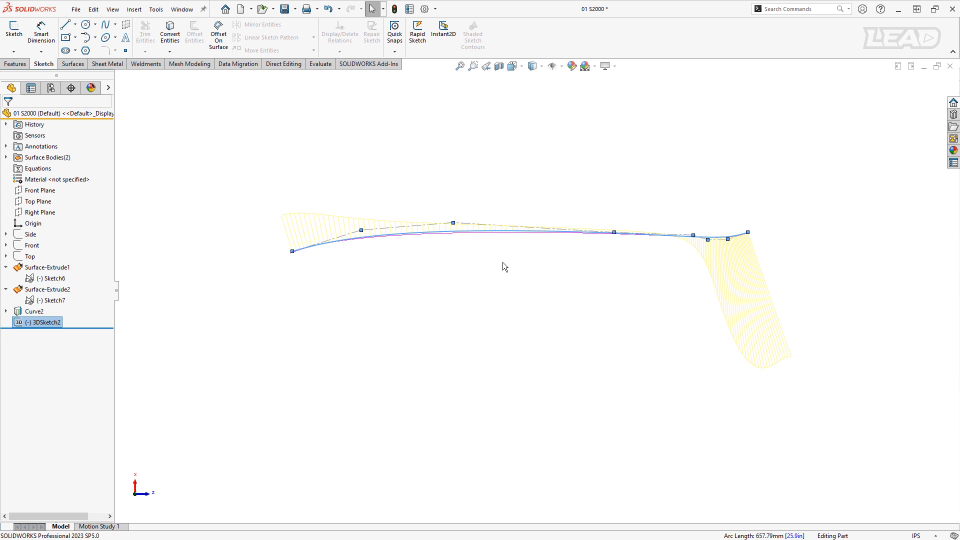
{"action": "scroll", "coordinate": [447, 238], "scroll_direction": "down", "scroll_amount": 3}
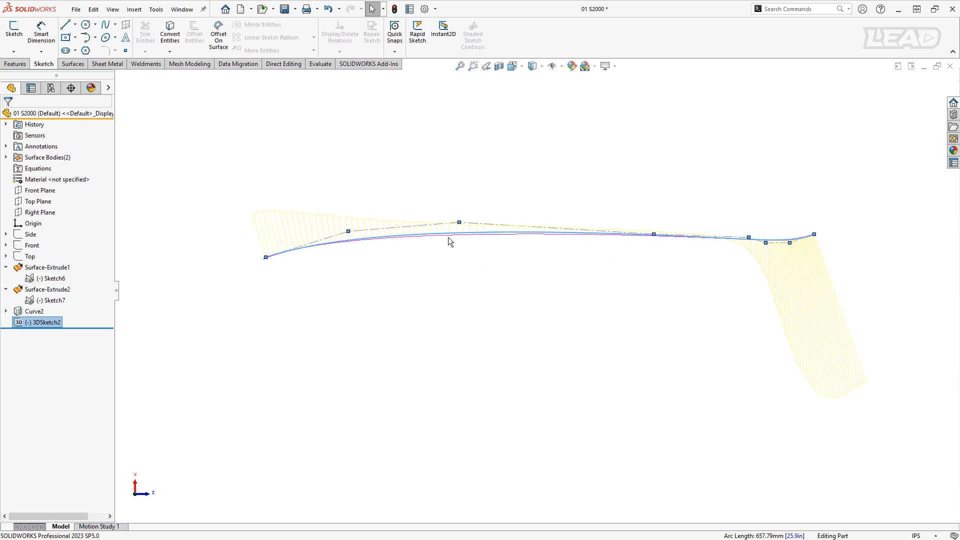
{"action": "left_click", "coordinate": [487, 238]}
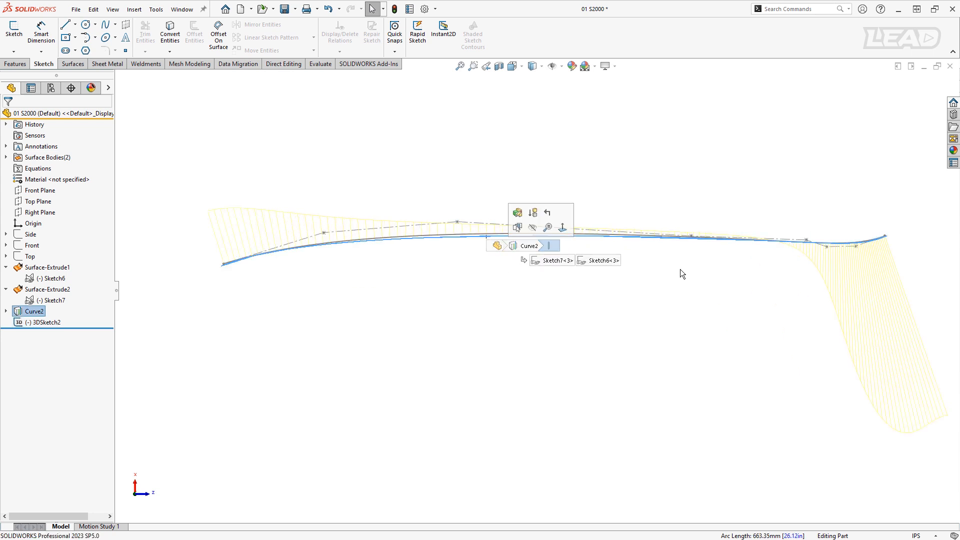
{"action": "scroll", "coordinate": [911, 245], "scroll_direction": "down", "scroll_amount": 3}
{"action": "scroll", "coordinate": [742, 259], "scroll_direction": "down", "scroll_amount": 4}
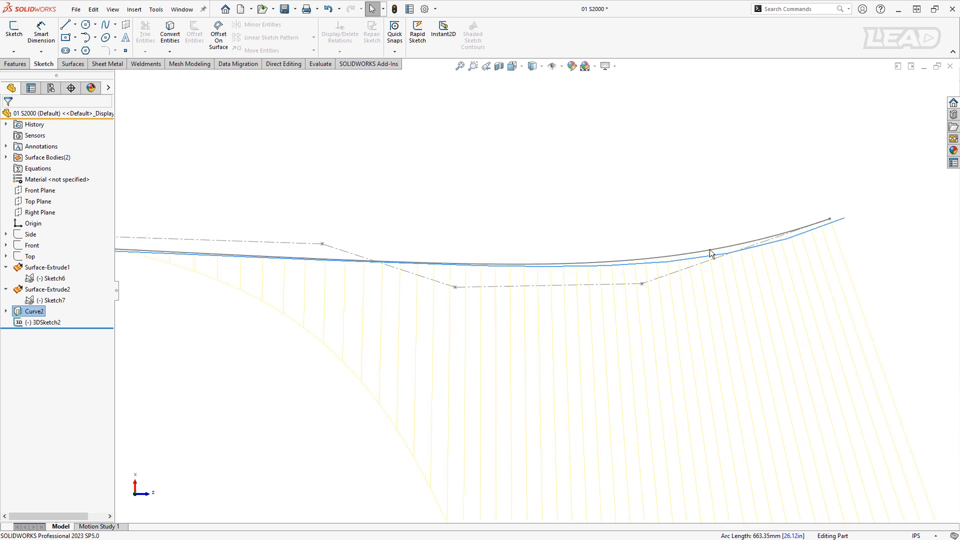
{"action": "left_click", "coordinate": [715, 225]}
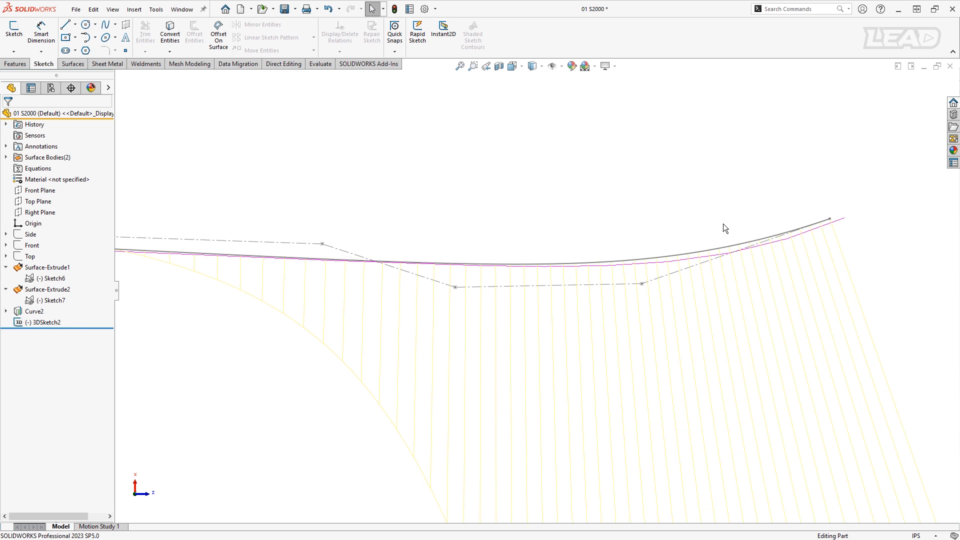
- Show the Side and Top blueprint sketches again and view them with both curves from tilted 3D angles
{"action": "key", "text": "f"}
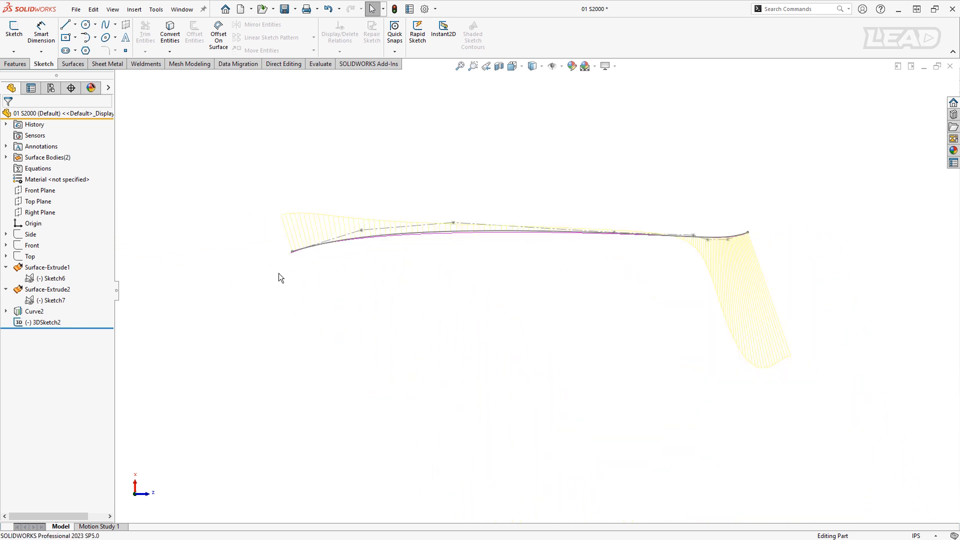
{"action": "left_click", "coordinate": [25, 259]}
{"action": "left_click", "coordinate": [33, 243]}
{"action": "scroll", "coordinate": [543, 331], "scroll_direction": "up", "scroll_amount": 3}
{"action": "mouse_move", "coordinate": [617, 398]}
{"action": "middle_mouse_down"}
{"action": "mouse_move", "coordinate": [601, 171]}
{"action": "mouse_move", "coordinate": [524, 374]}
{"action": "mouse_move", "coordinate": [754, 330]}
{"action": "mouse_move", "coordinate": [727, 399]}
{"action": "middle_mouse_up"}
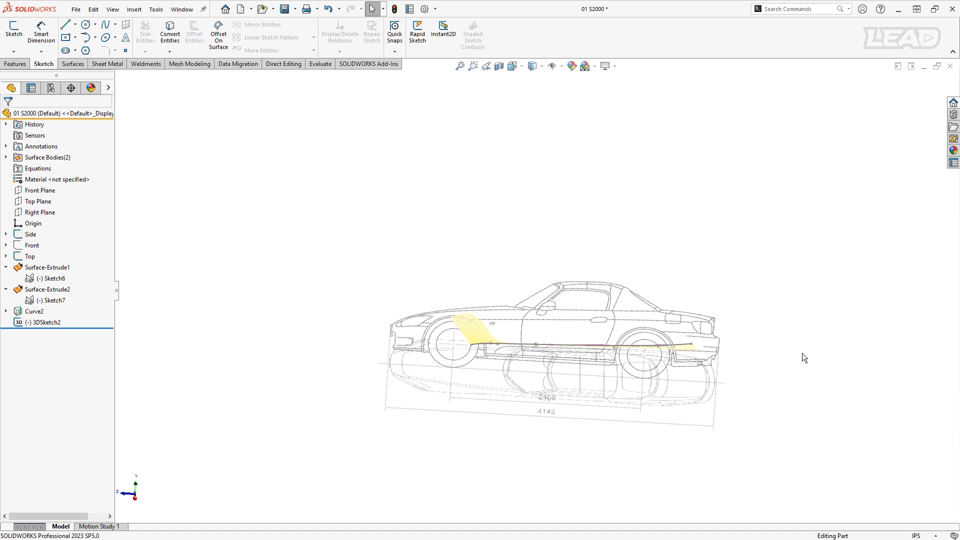
{"action": "middle_click_drag", "start_coordinate": [507, 488], "coordinate": [521, 457]}
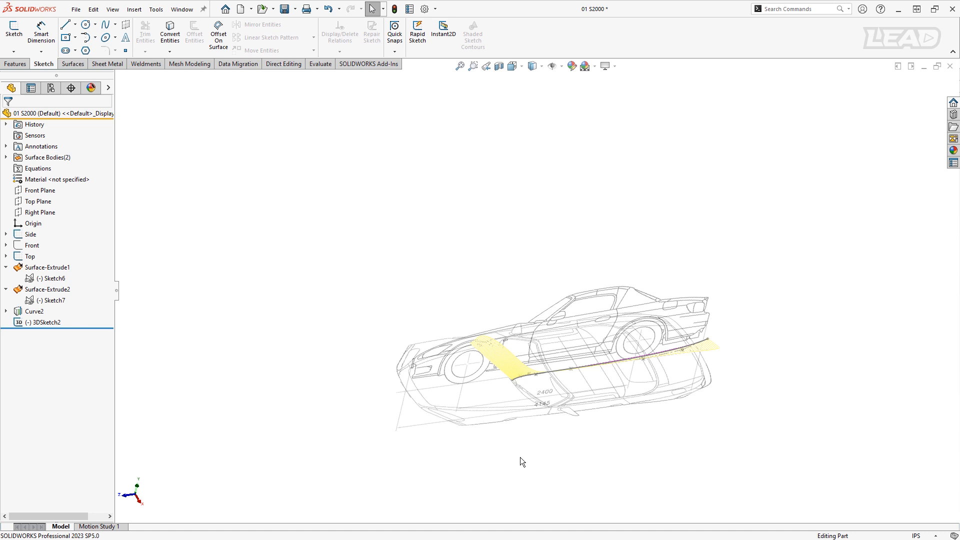
{"action": "middle_click_drag", "start_coordinate": [508, 405], "coordinate": [637, 356]}
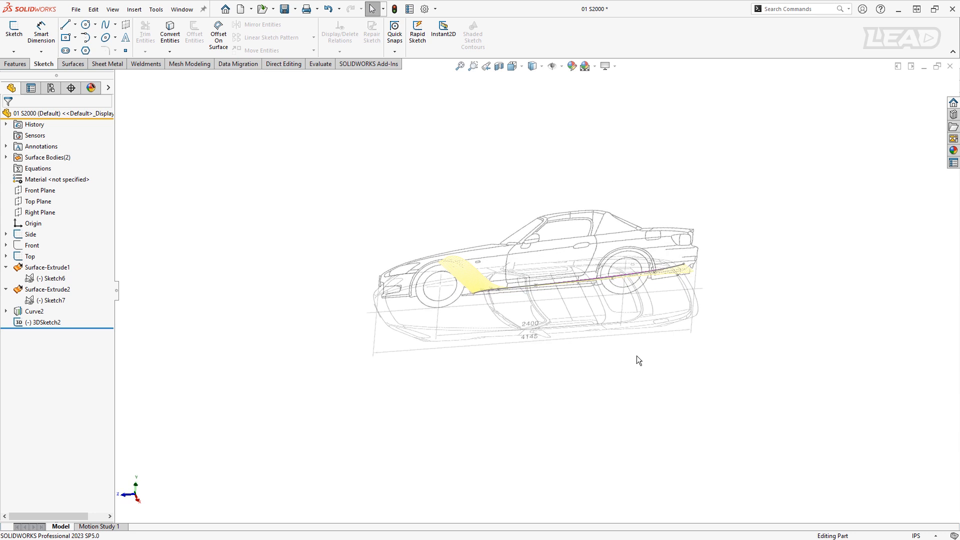